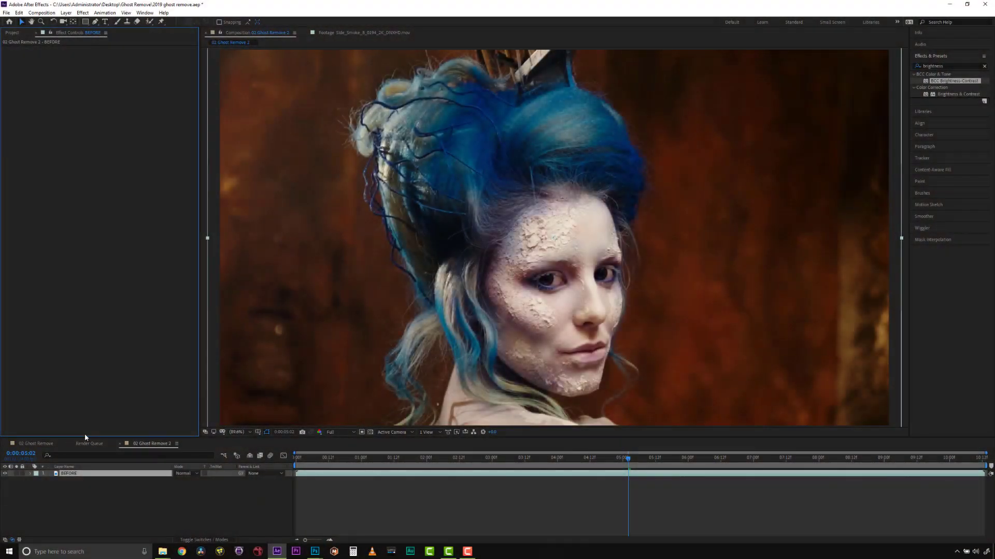
Find 'mocha' in Effects & Presets, apply Mocha Pro to the BEFORE layer, and launch Mocha
{"action": "left_click", "coordinate": [983, 66]}
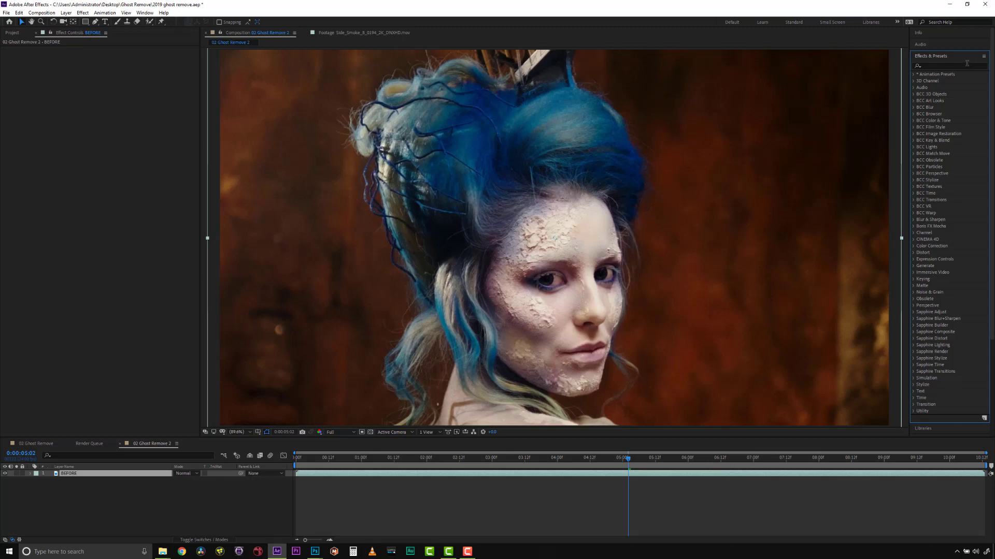
{"action": "left_click", "coordinate": [966, 64]}
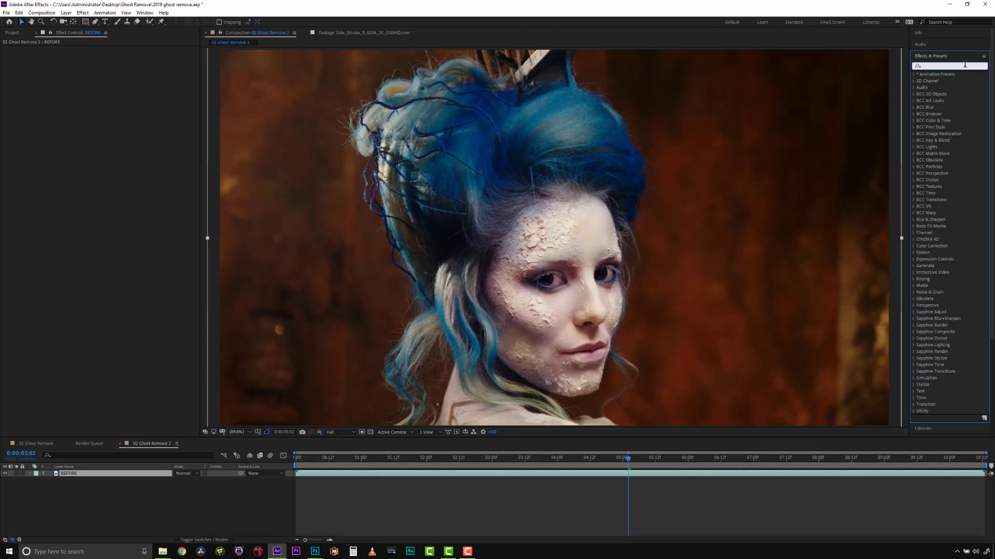
{"action": "type", "text": "moch"}
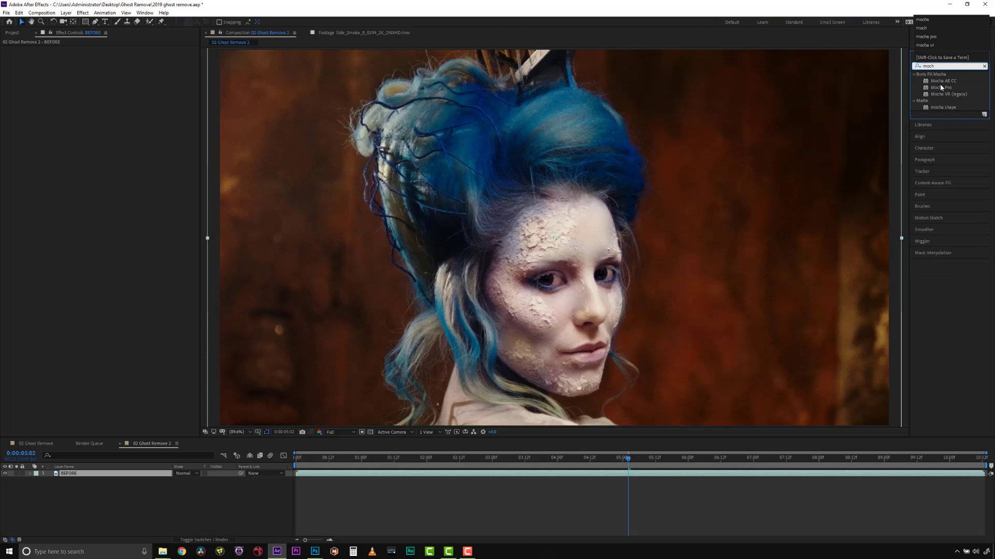
{"action": "left_click_drag", "start_coordinate": [942, 87], "coordinate": [117, 480]}
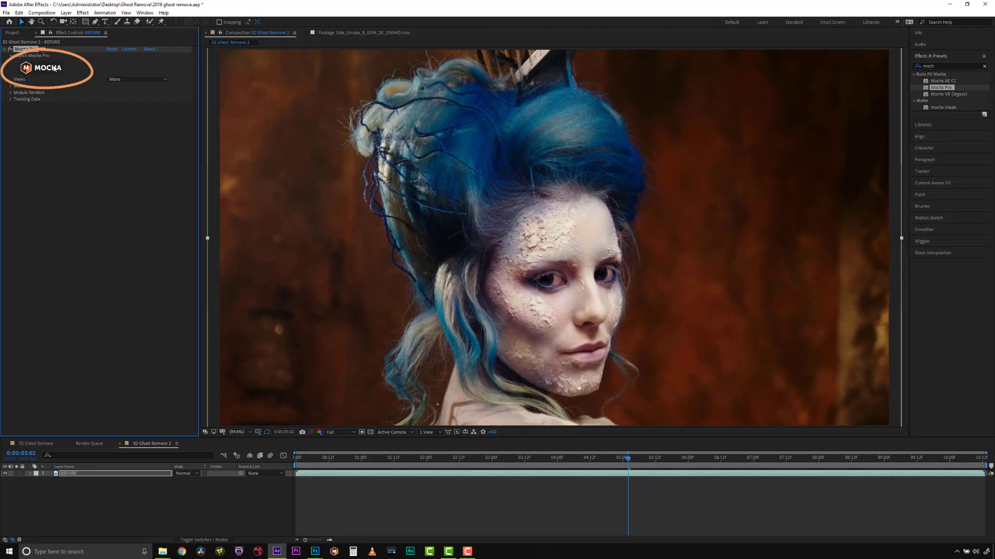
{"action": "left_click", "coordinate": [57, 68]}
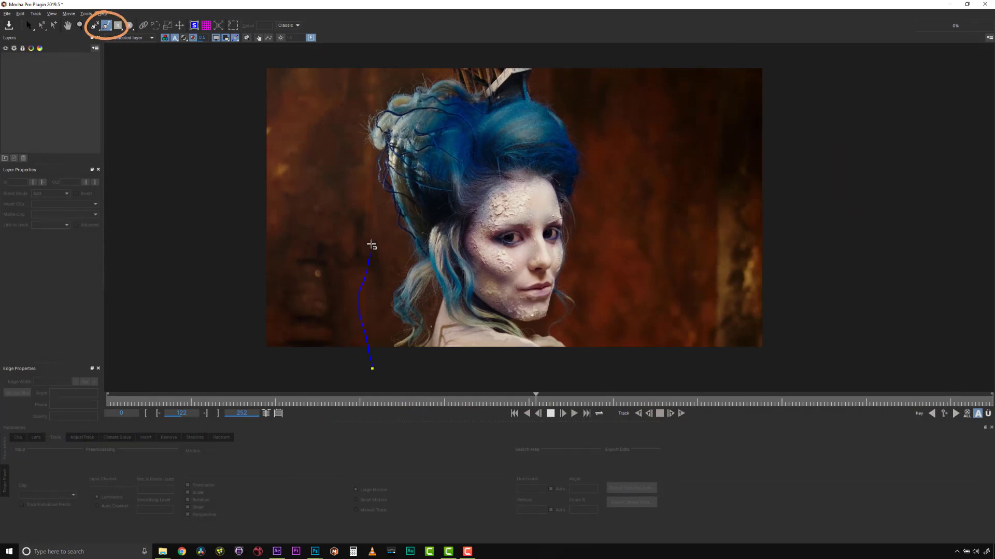
Draw a freehand spline around the woman, lower its Detail, and delete stray top-left points
{"action": "mouse_move", "coordinate": [373, 369]}
{"action": "left_mouse_down"}
{"action": "mouse_move", "coordinate": [366, 111]}
{"action": "mouse_move", "coordinate": [585, 124]}
{"action": "mouse_move", "coordinate": [598, 342]}
{"action": "mouse_move", "coordinate": [409, 376]}
{"action": "left_mouse_up"}
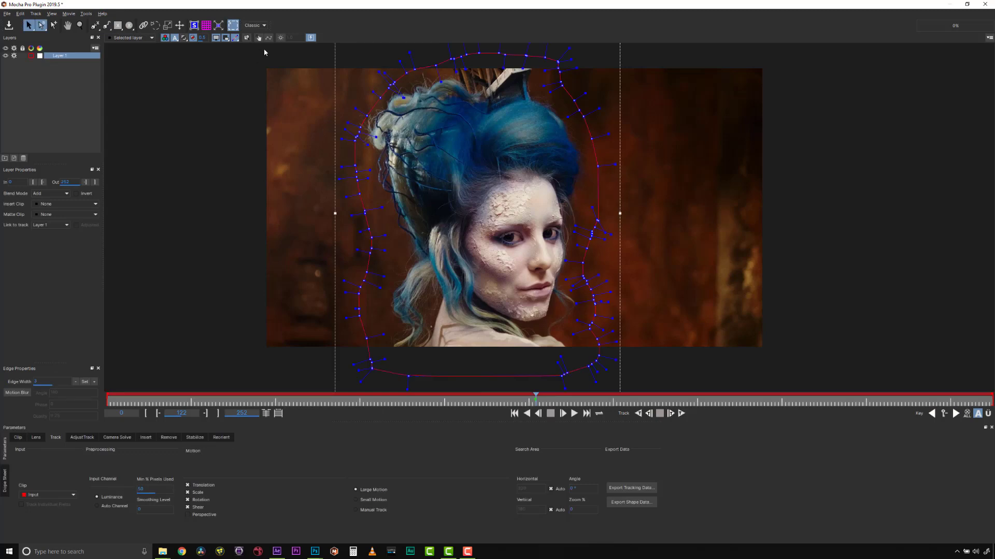
{"action": "left_click", "coordinate": [106, 26]}
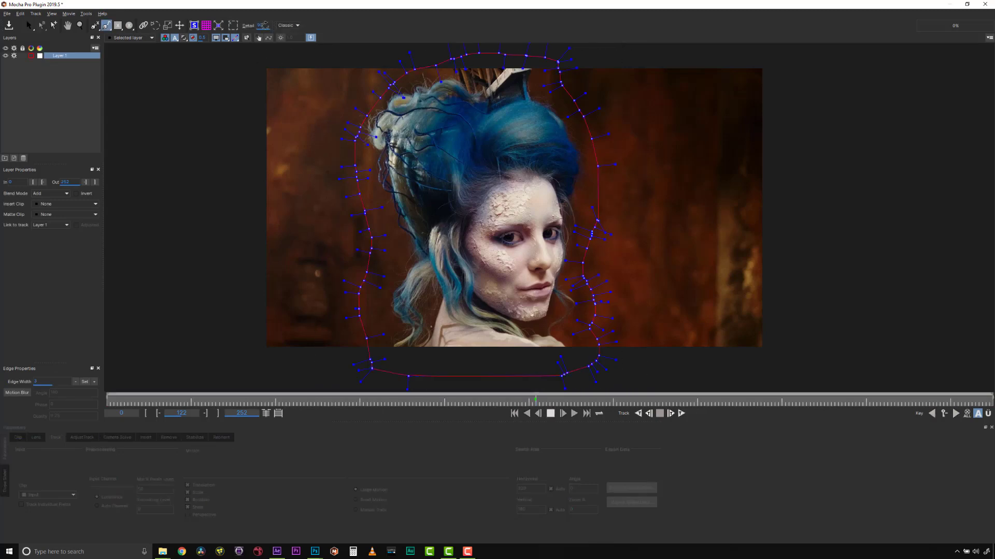
{"action": "left_click", "coordinate": [264, 25]}
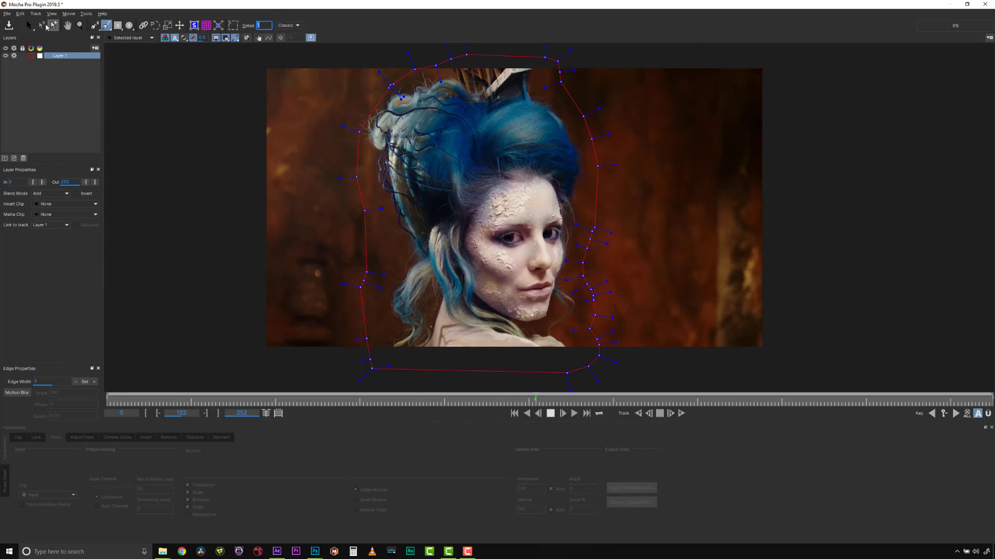
{"action": "left_click", "coordinate": [30, 26]}
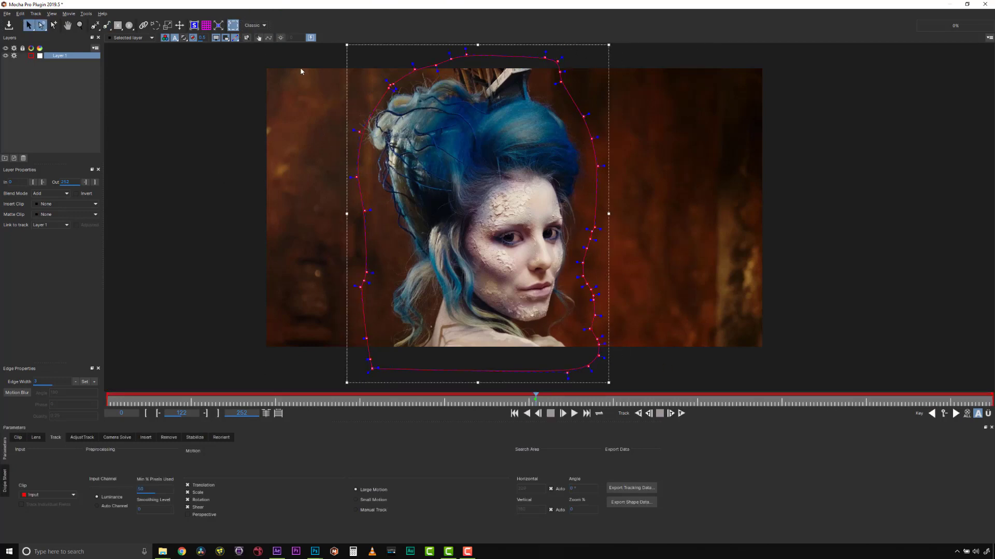
{"action": "mouse_move", "coordinate": [351, 133]}
{"action": "left_mouse_down"}
{"action": "mouse_move", "coordinate": [399, 77]}
{"action": "mouse_move", "coordinate": [467, 52]}
{"action": "left_mouse_up"}
{"action": "key", "text": "Delete"}
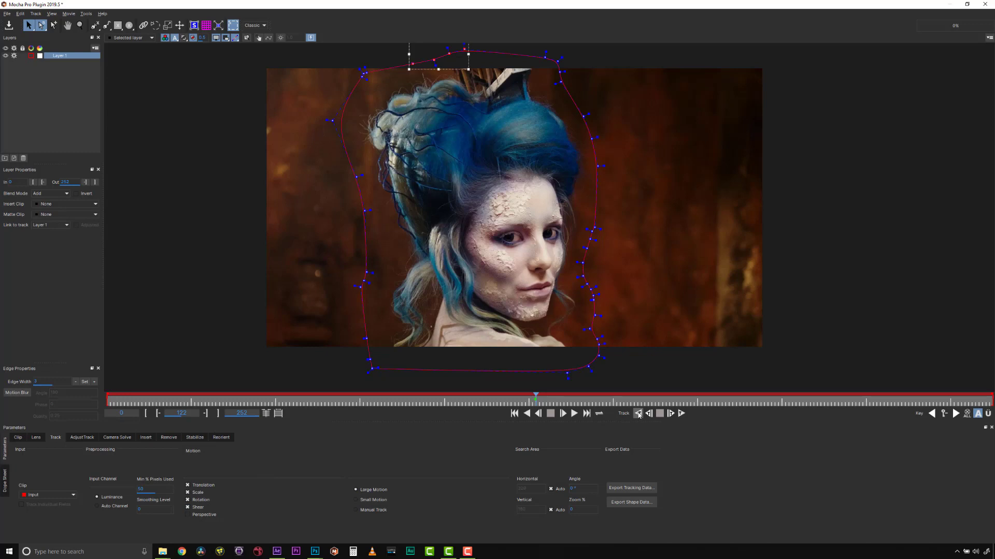
Track the spline backwards through the clip and adjust its left-side points
{"action": "left_click", "coordinate": [638, 414]}
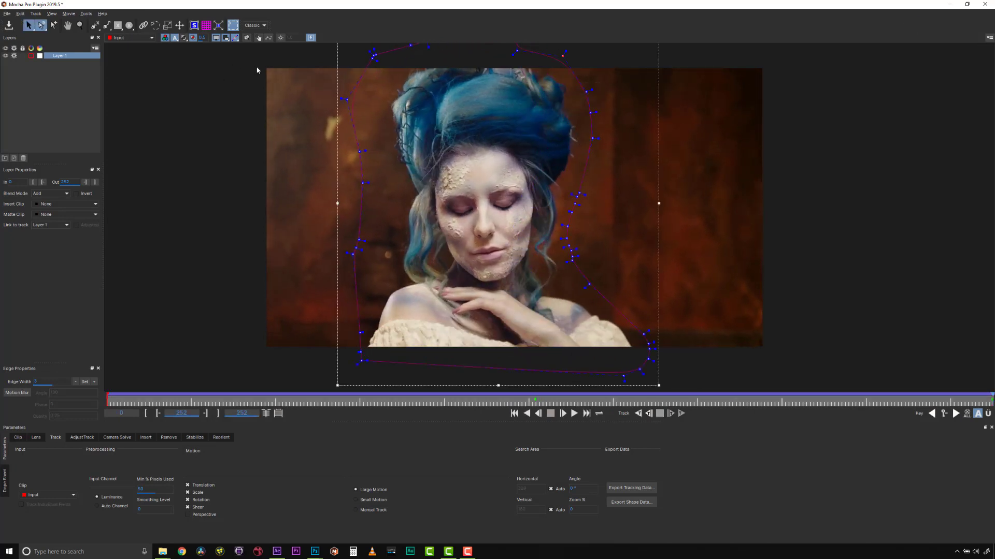
{"action": "mouse_move", "coordinate": [334, 90]}
{"action": "left_mouse_down"}
{"action": "mouse_move", "coordinate": [393, 268]}
{"action": "mouse_move", "coordinate": [380, 250]}
{"action": "left_mouse_up"}
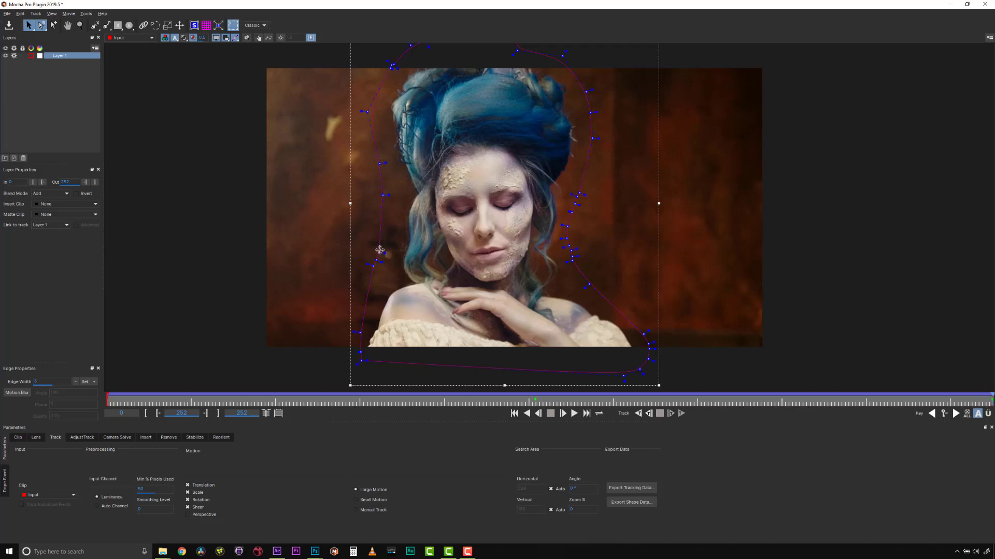
{"action": "left_click_drag", "start_coordinate": [359, 362], "coordinate": [354, 354]}
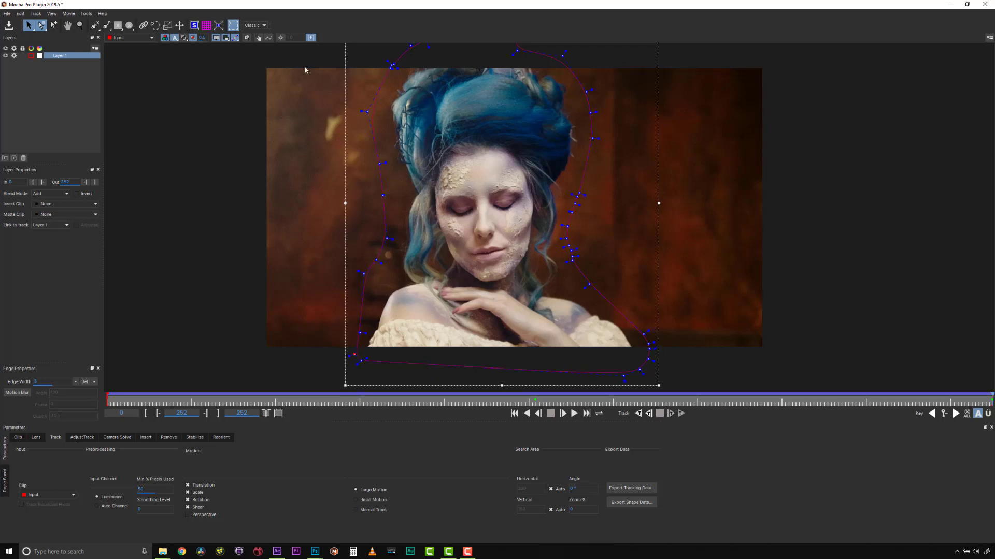
Play the clip with quick stabilise on to check the track
{"action": "left_click", "coordinate": [259, 39]}
{"action": "left_click", "coordinate": [985, 414]}
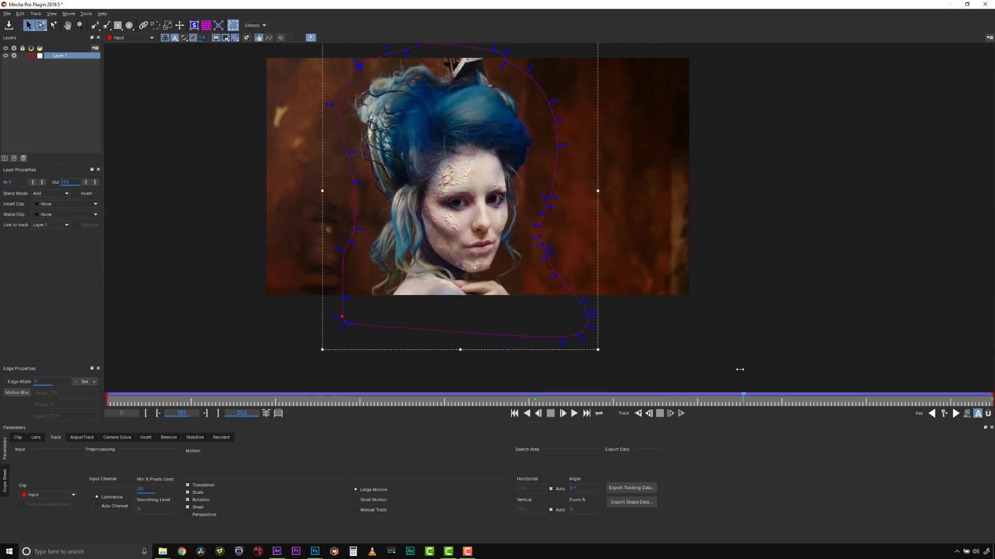
{"action": "mouse_move", "coordinate": [687, 371]}
{"action": "left_mouse_down"}
{"action": "mouse_move", "coordinate": [500, 256]}
{"action": "mouse_move", "coordinate": [336, 306]}
{"action": "left_mouse_up"}
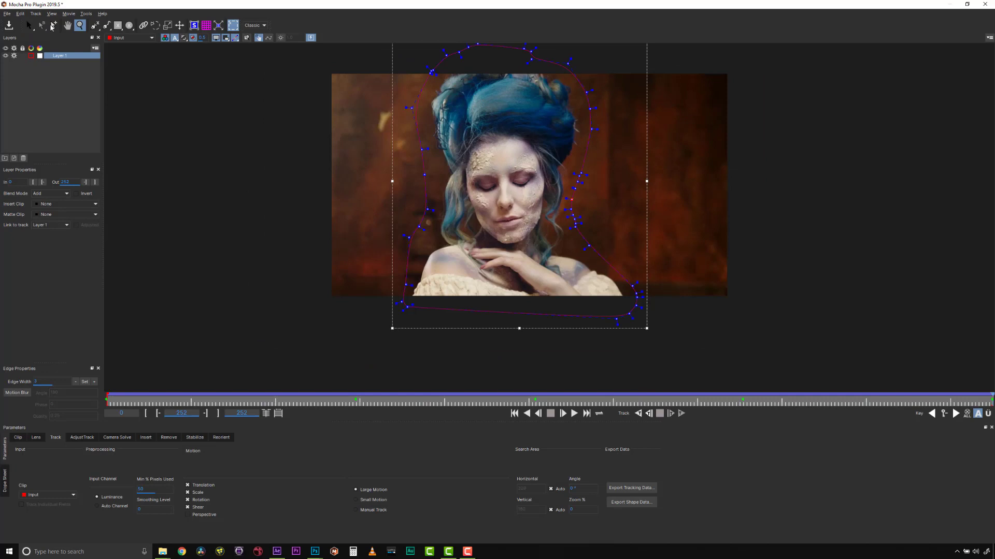
{"action": "left_click", "coordinate": [67, 25]}
{"action": "mouse_move", "coordinate": [474, 126]}
{"action": "left_mouse_down"}
{"action": "mouse_move", "coordinate": [457, 164]}
{"action": "mouse_move", "coordinate": [452, 157]}
{"action": "left_mouse_up"}
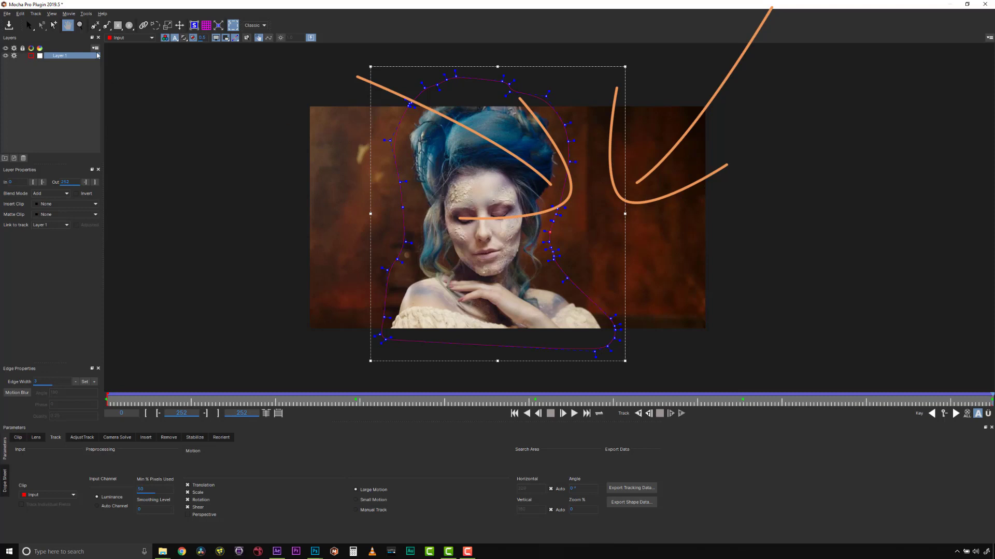
Draw rectangle Layer 2 over the left wall and Layer 3 over the right wall, with Perspective motion
{"action": "key", "text": "ctrl+f"}
{"action": "left_click_drag", "start_coordinate": [282, 82], "coordinate": [592, 358]}
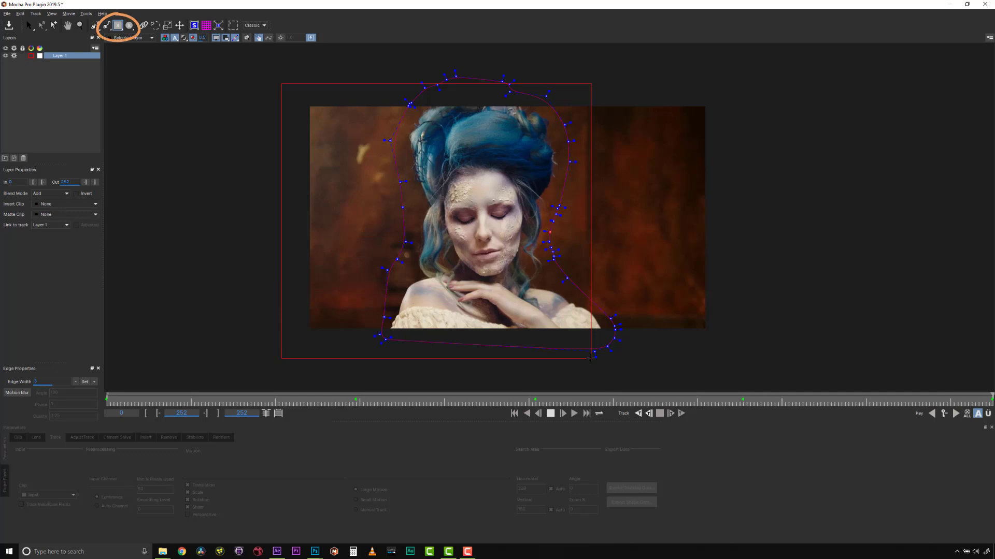
{"action": "left_click_drag", "start_coordinate": [592, 358], "coordinate": [593, 358]}
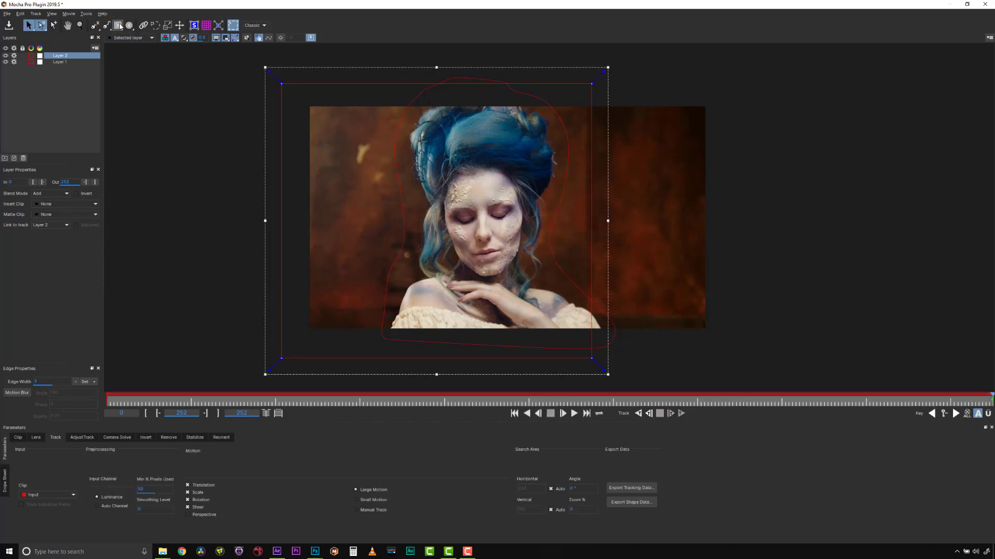
{"action": "left_click_drag", "start_coordinate": [584, 69], "coordinate": [861, 352]}
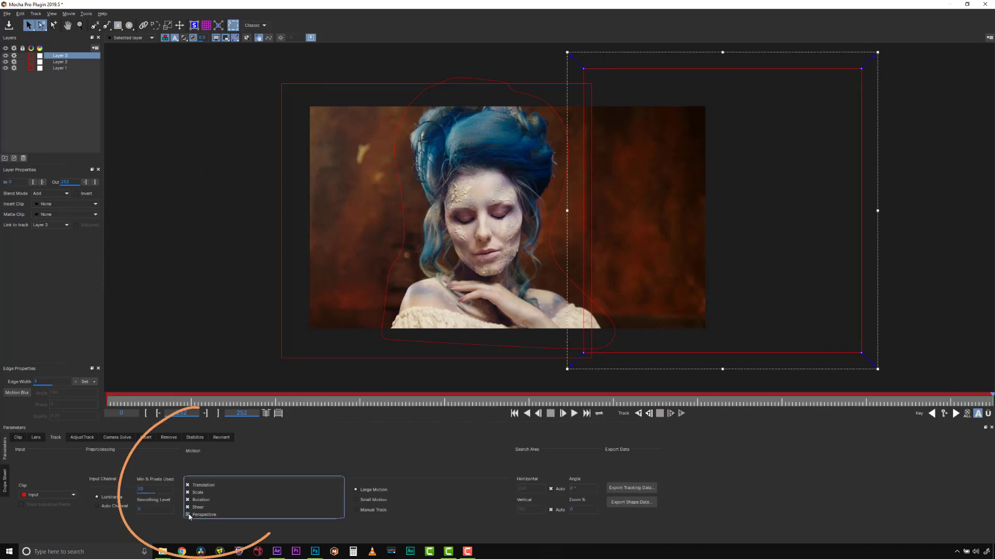
{"action": "left_click", "coordinate": [60, 62]}
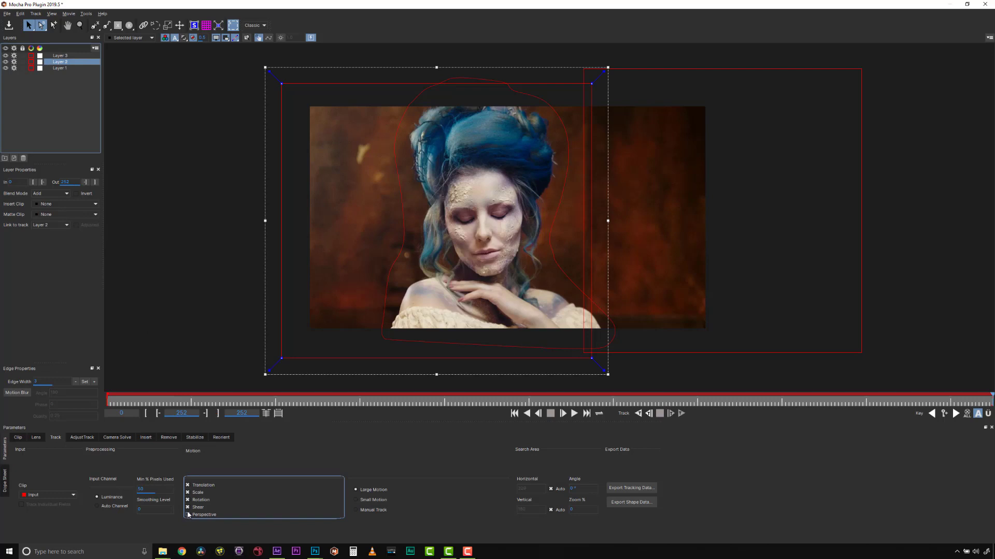
{"action": "left_click", "coordinate": [61, 56]}
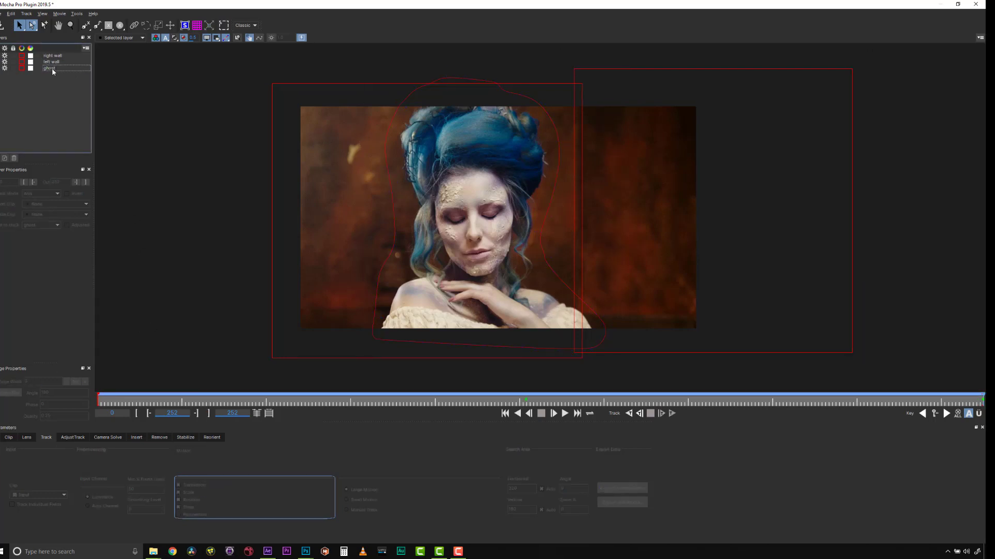
{"action": "left_click", "coordinate": [52, 68]}
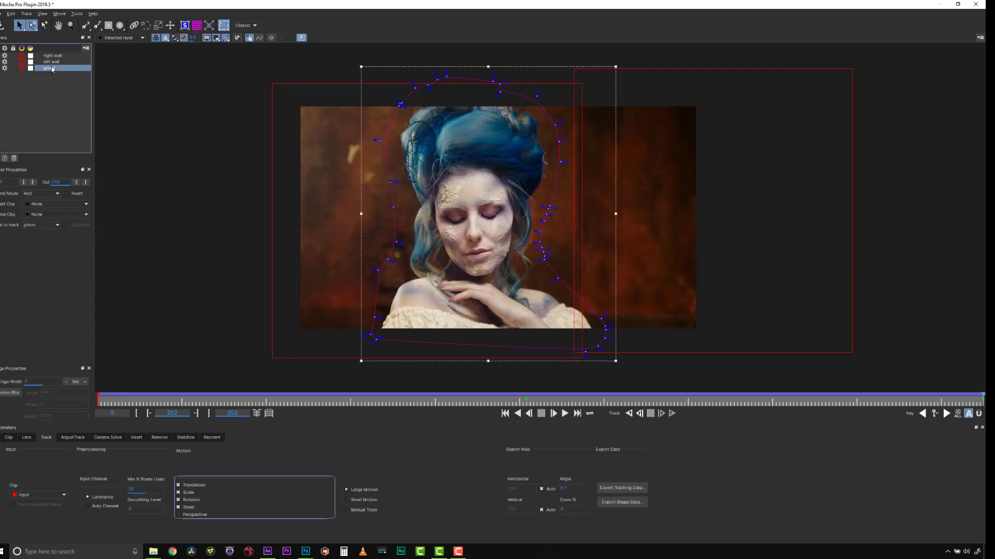
{"action": "left_click_drag", "start_coordinate": [52, 69], "coordinate": [53, 56]}
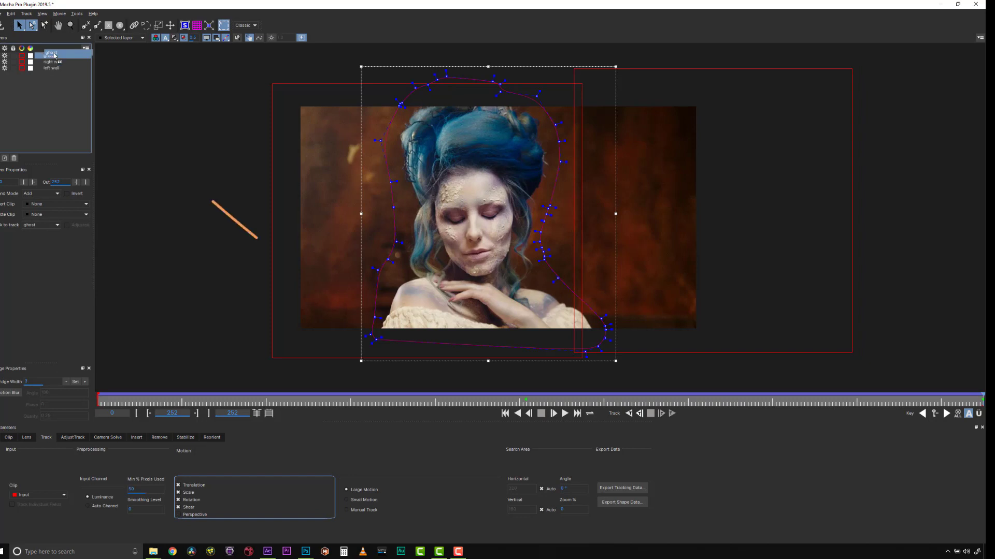
{"action": "left_click", "coordinate": [56, 62]}
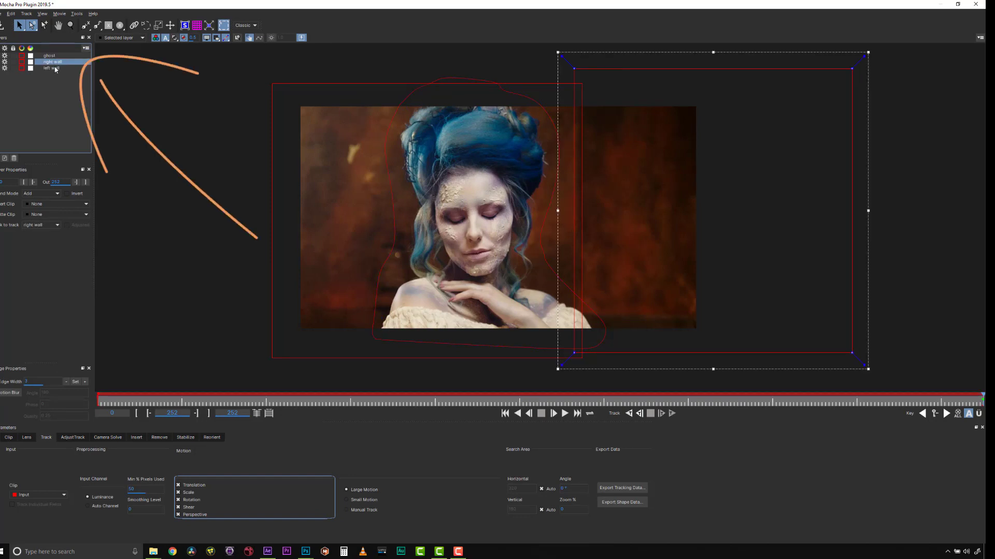
{"action": "left_click", "coordinate": [55, 69]}
{"action": "left_click", "coordinate": [54, 57]}
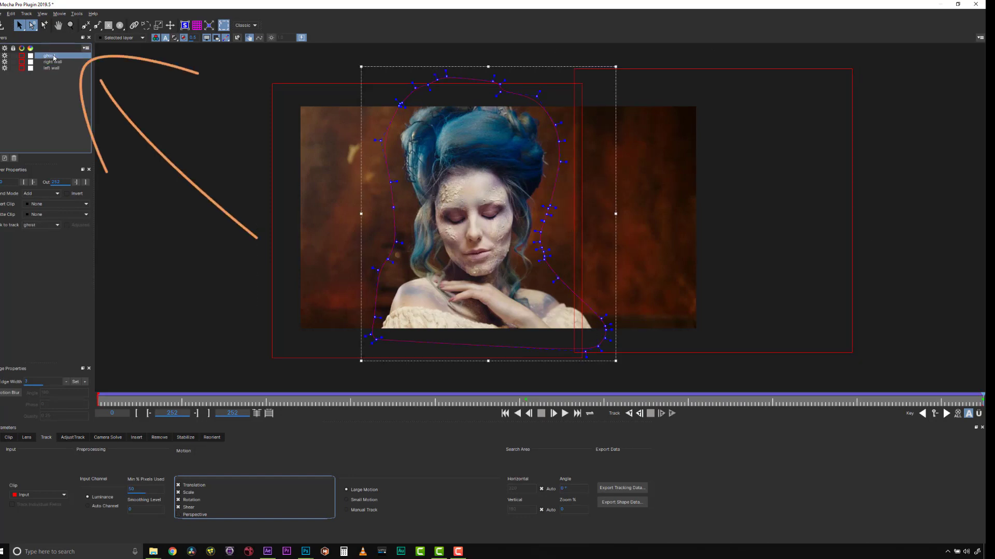
{"action": "left_click", "coordinate": [302, 84]}
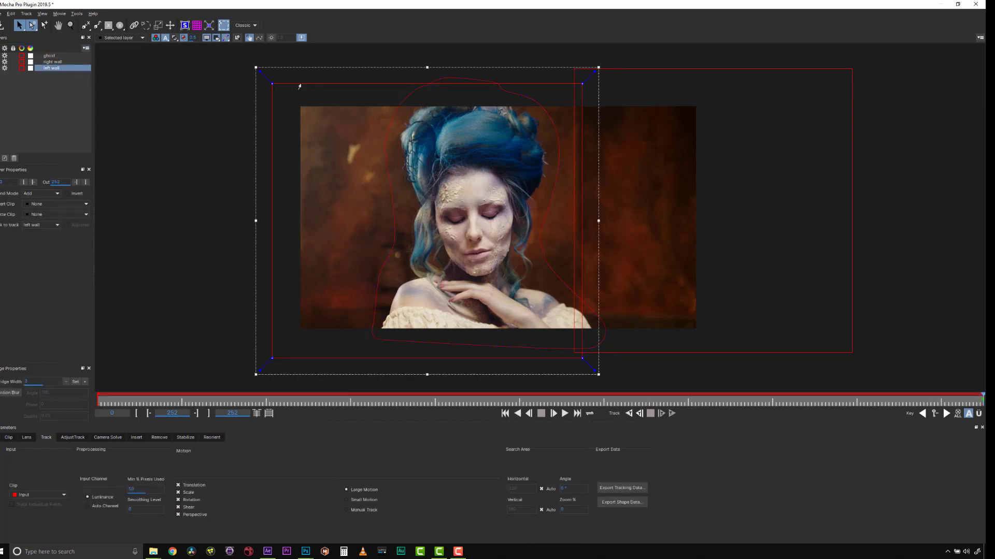
{"action": "left_click", "coordinate": [654, 74]}
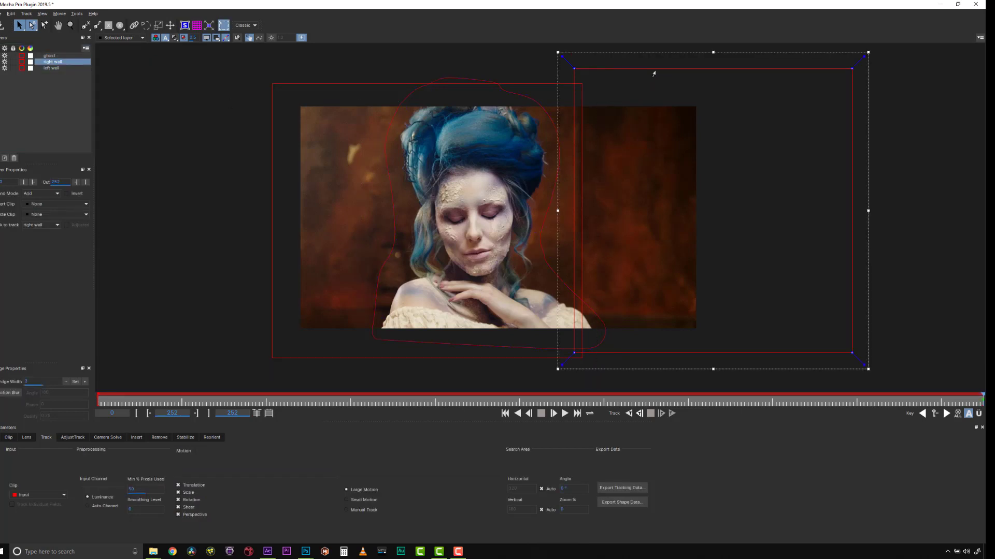
{"action": "left_click", "coordinate": [435, 87]}
{"action": "left_click", "coordinate": [666, 74]}
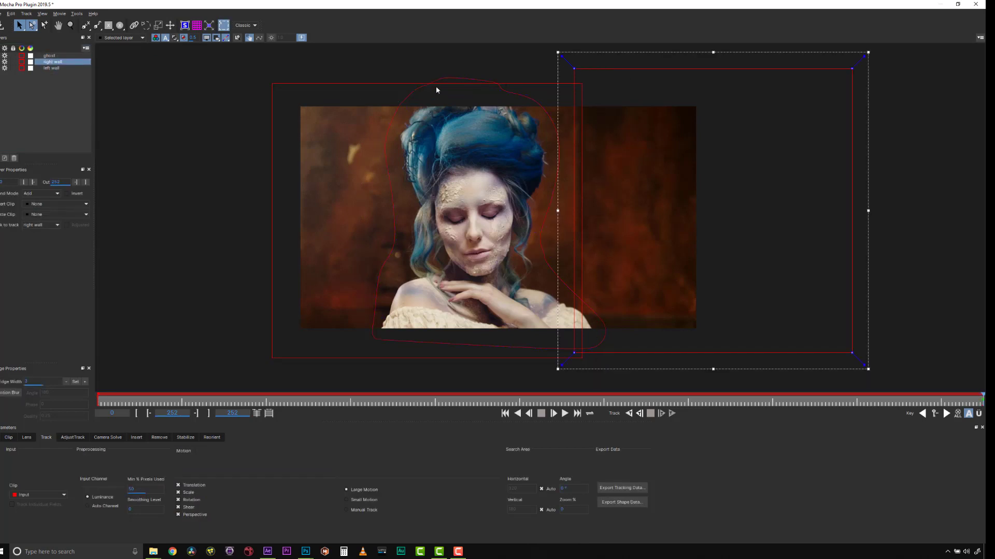
{"action": "left_click", "coordinate": [406, 99]}
{"action": "left_click", "coordinate": [176, 38]}
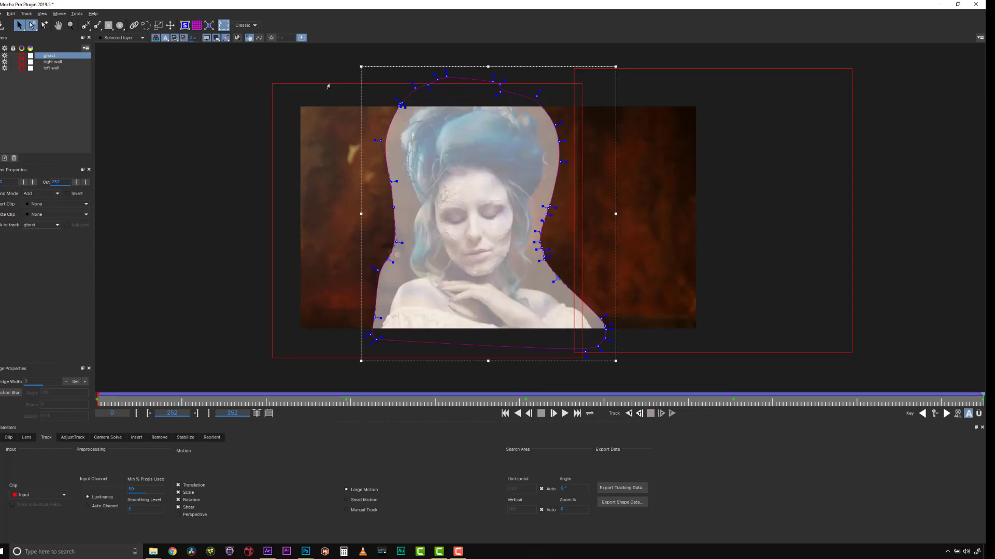
{"action": "left_click", "coordinate": [328, 86]}
{"action": "left_click", "coordinate": [638, 72]}
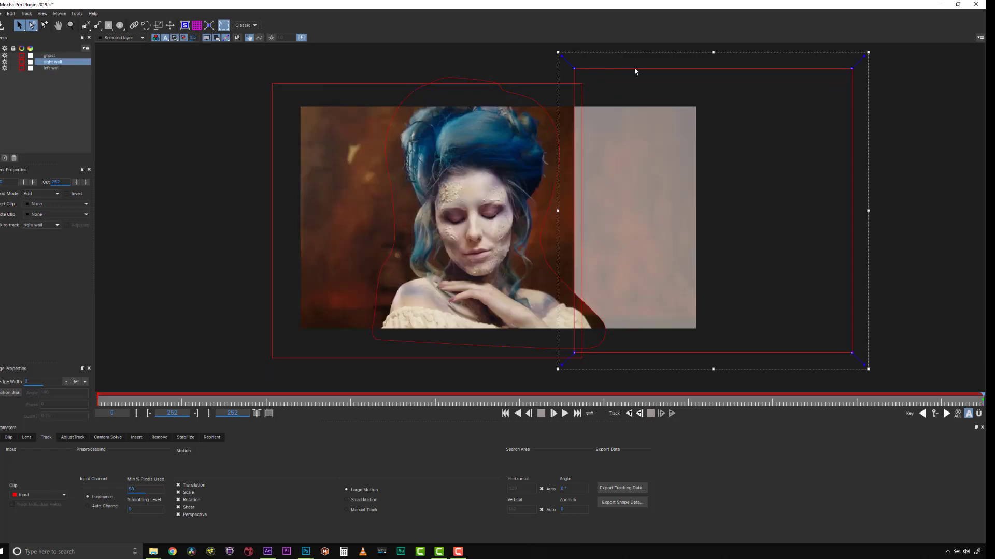
{"action": "left_click", "coordinate": [352, 87]}
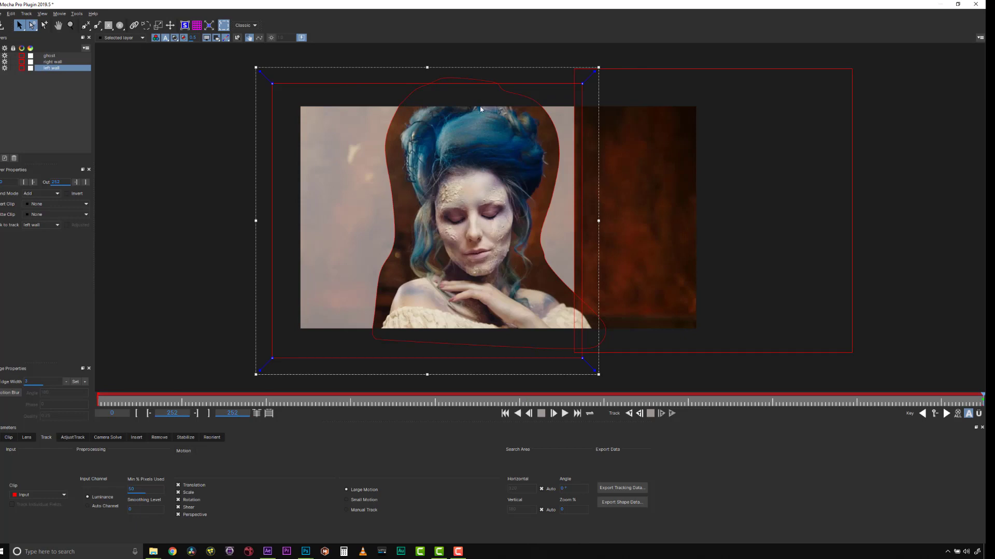
{"action": "left_click", "coordinate": [51, 56]}
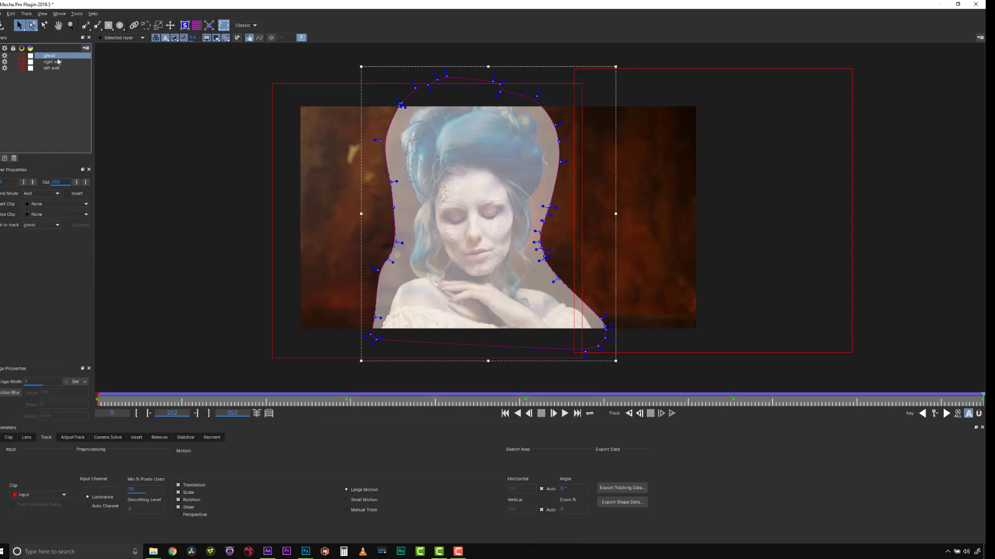
{"action": "left_click", "coordinate": [57, 61]}
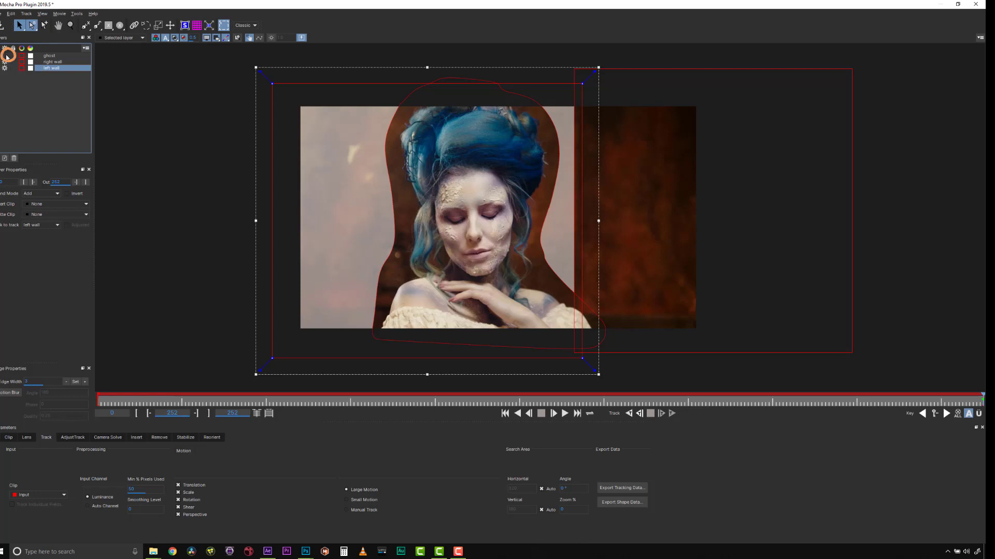
From the first frame, with mattes hidden and planar surface shown, track both wall layers forward
{"action": "key", "text": "Home"}
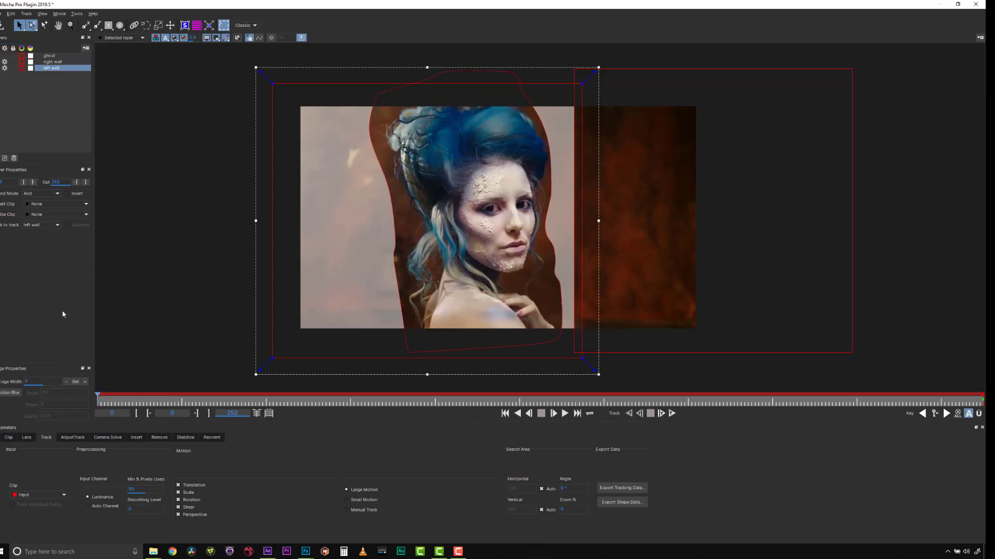
{"action": "left_click", "coordinate": [174, 38]}
{"action": "left_click", "coordinate": [196, 26]}
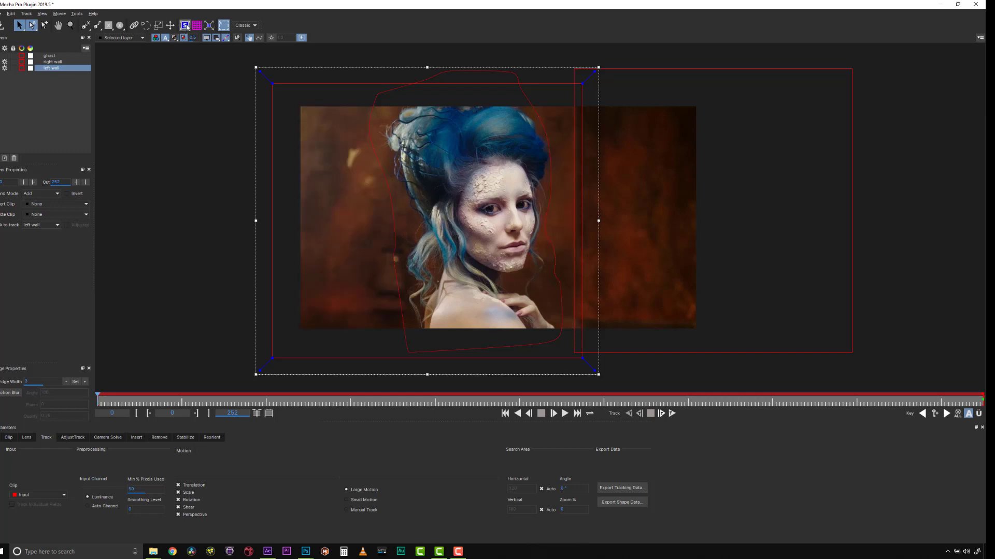
{"action": "left_click", "coordinate": [53, 62], "text": "shift"}
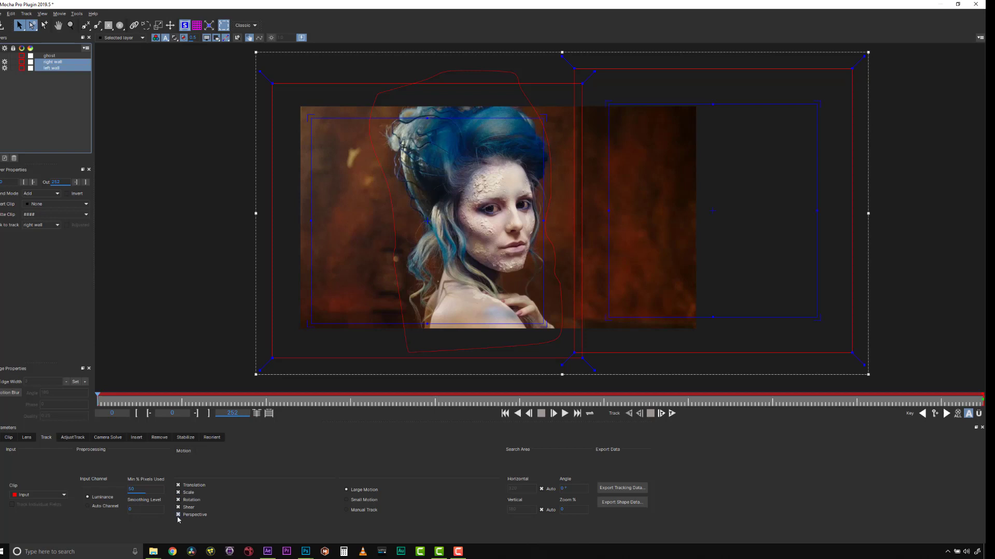
{"action": "left_click", "coordinate": [673, 413]}
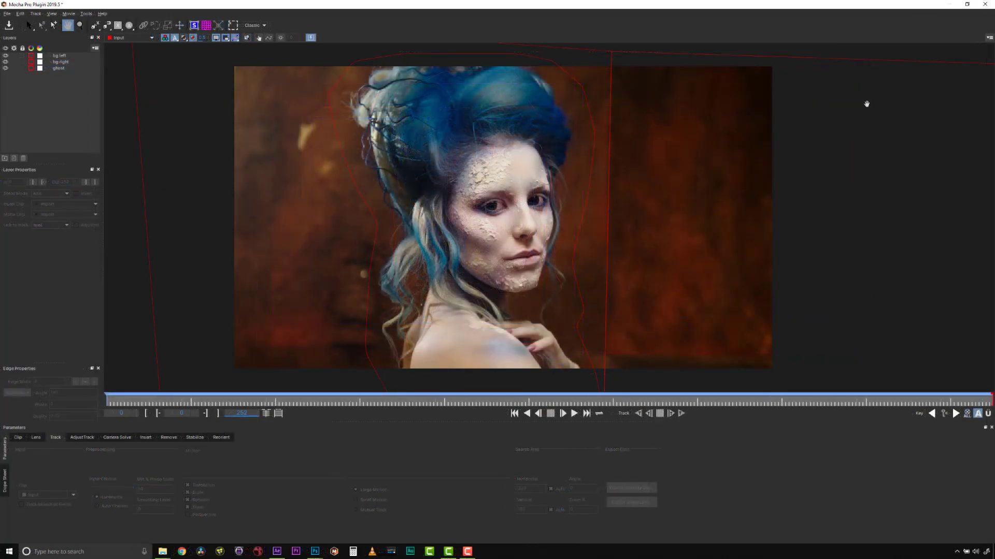
Select the ghost layer and scrub the timeline to another frame
{"action": "left_click", "coordinate": [57, 68]}
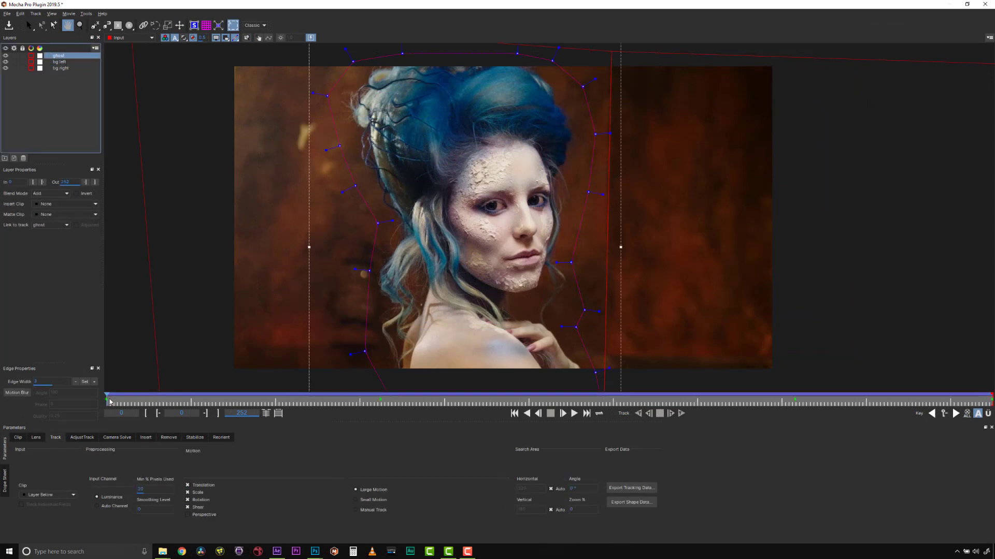
{"action": "left_click_drag", "start_coordinate": [110, 402], "coordinate": [179, 402]}
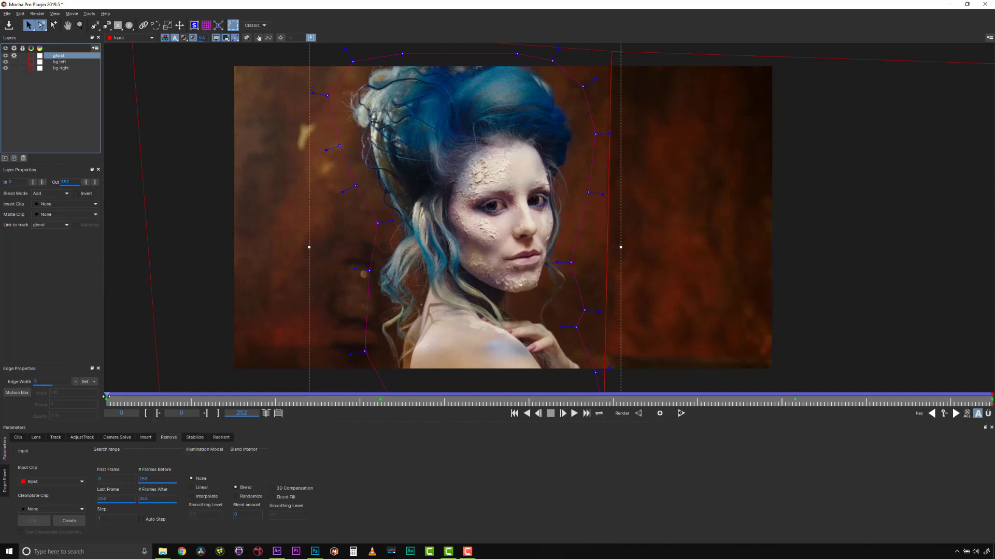
Check late frames, shift the ghost's bottom-left spline point right, and render the removal
{"action": "mouse_move", "coordinate": [106, 398]}
{"action": "left_mouse_down"}
{"action": "mouse_move", "coordinate": [988, 398]}
{"action": "mouse_move", "coordinate": [189, 398]}
{"action": "mouse_move", "coordinate": [844, 398]}
{"action": "left_mouse_up"}
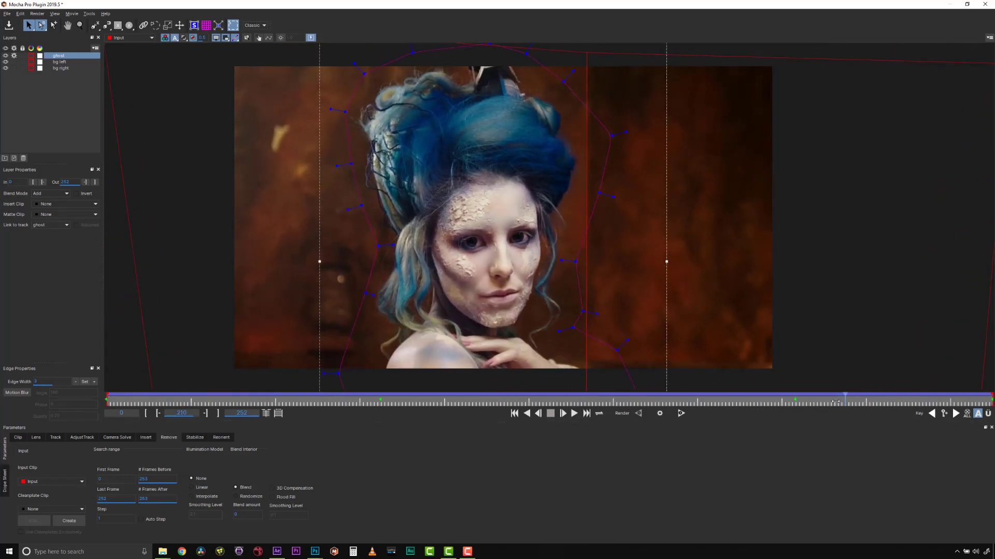
{"action": "mouse_move", "coordinate": [845, 398]}
{"action": "left_mouse_down"}
{"action": "mouse_move", "coordinate": [960, 398]}
{"action": "mouse_move", "coordinate": [885, 398]}
{"action": "left_mouse_up"}
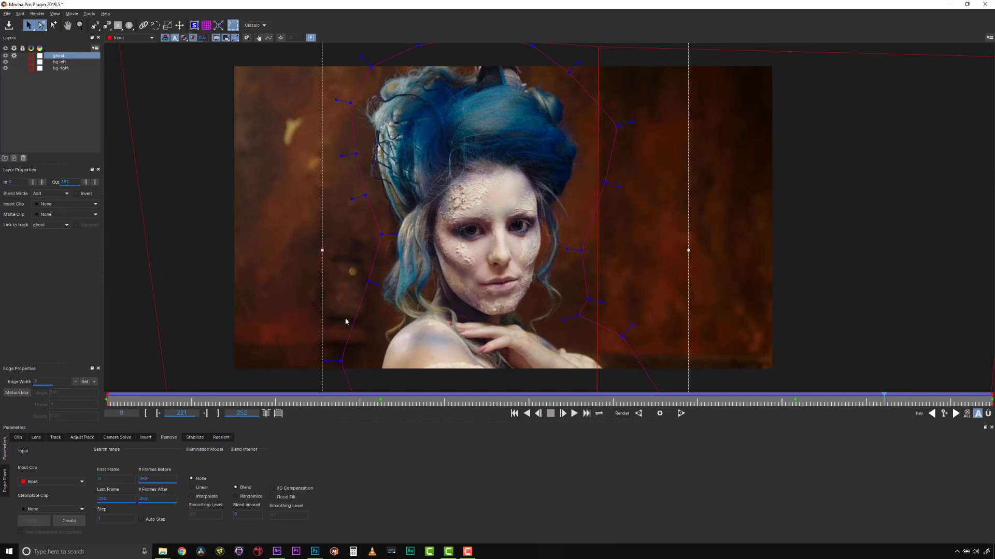
{"action": "left_click_drag", "start_coordinate": [342, 362], "coordinate": [370, 352]}
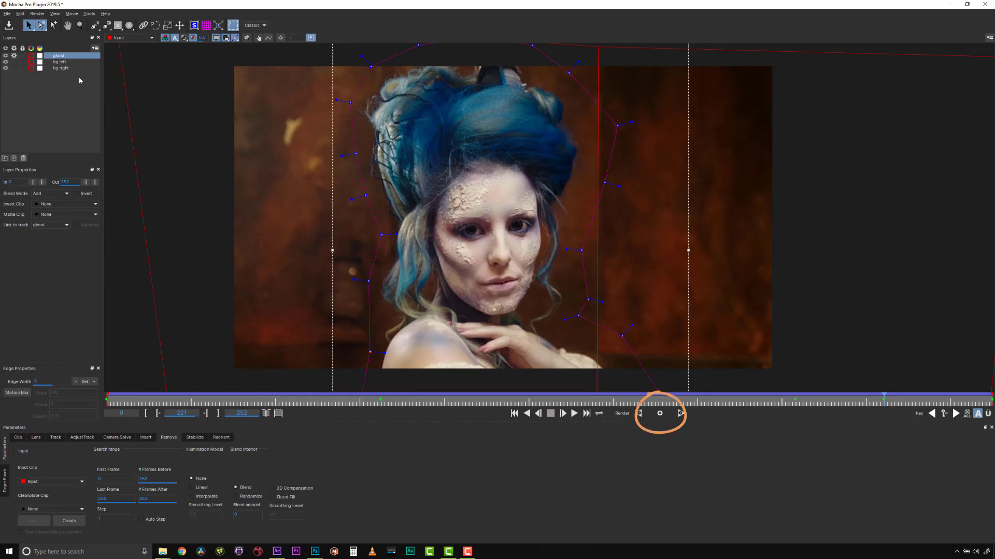
{"action": "left_click", "coordinate": [660, 413]}
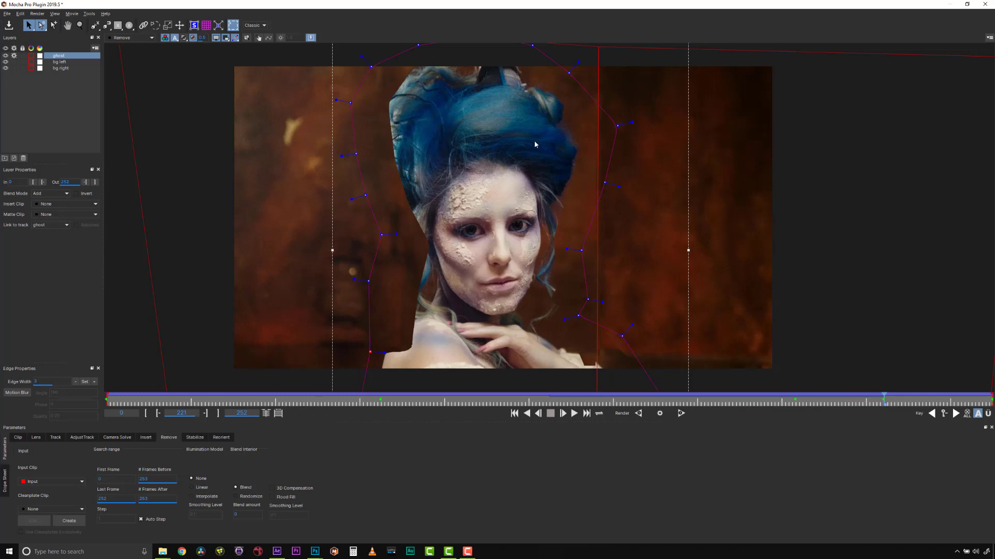
Create a clean plate and save it to Desktop > Ghost Remove
{"action": "left_click", "coordinate": [70, 521]}
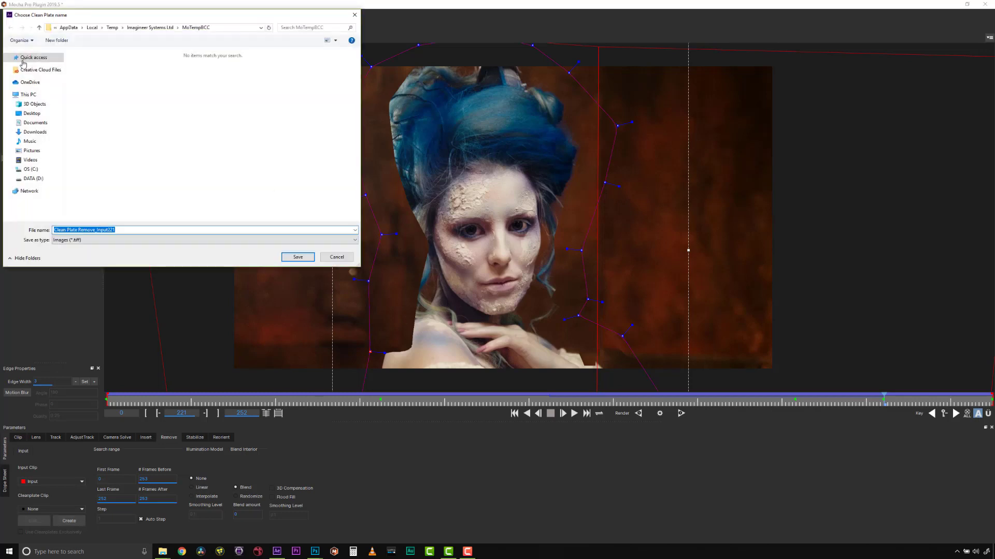
{"action": "left_click", "coordinate": [31, 112]}
{"action": "double_click", "coordinate": [194, 72]}
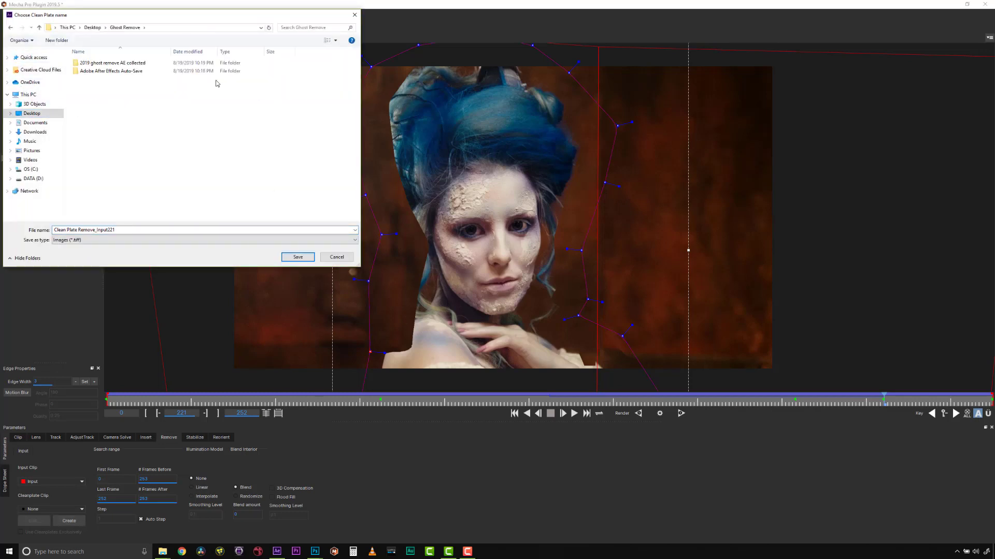
{"action": "left_click", "coordinate": [298, 257]}
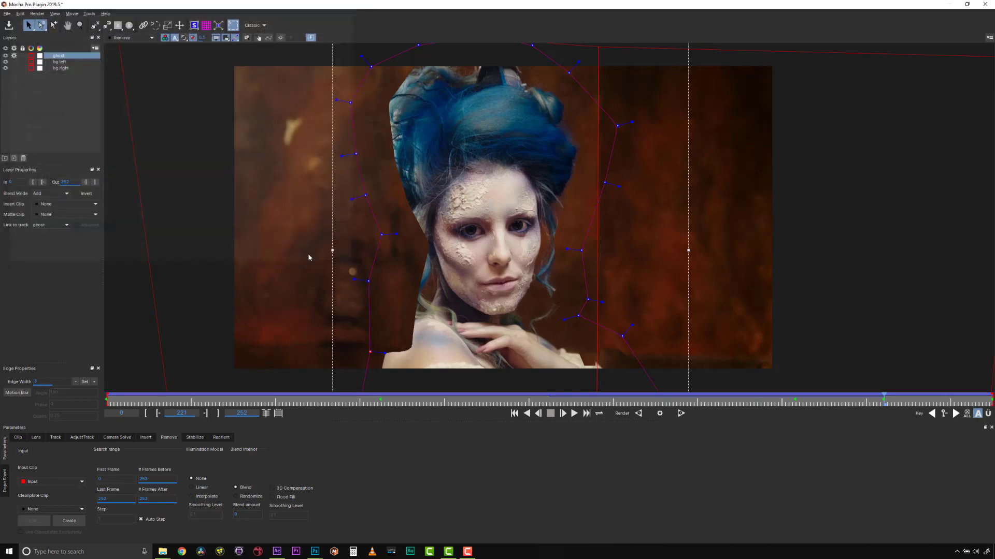
In Photoshop, open Clean Plate Remove_Input221 from Desktop > Ghost Remove
{"action": "left_click", "coordinate": [314, 552]}
{"action": "left_click", "coordinate": [20, 14]}
{"action": "left_click", "coordinate": [31, 31]}
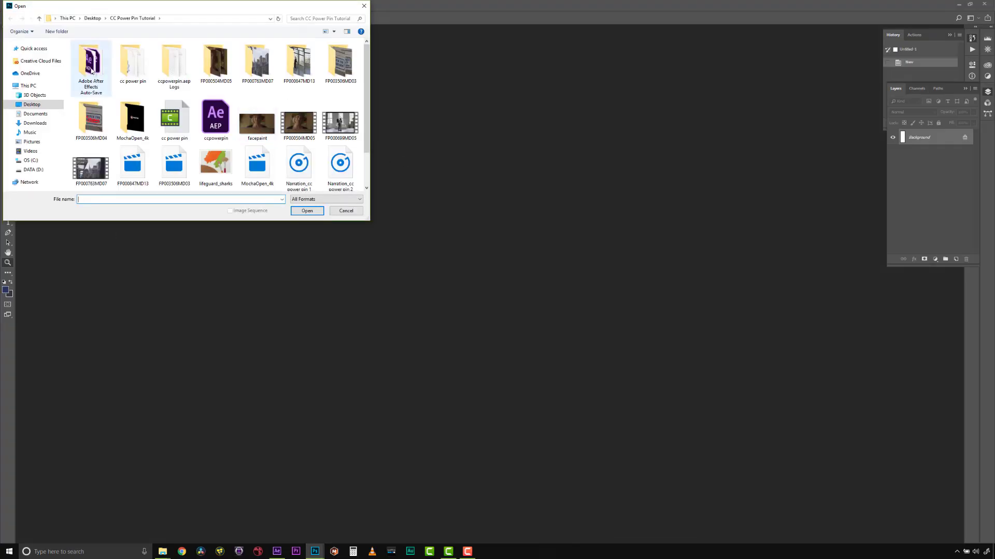
{"action": "left_click", "coordinate": [92, 19]}
{"action": "double_click", "coordinate": [308, 51]}
{"action": "left_click", "coordinate": [96, 86]}
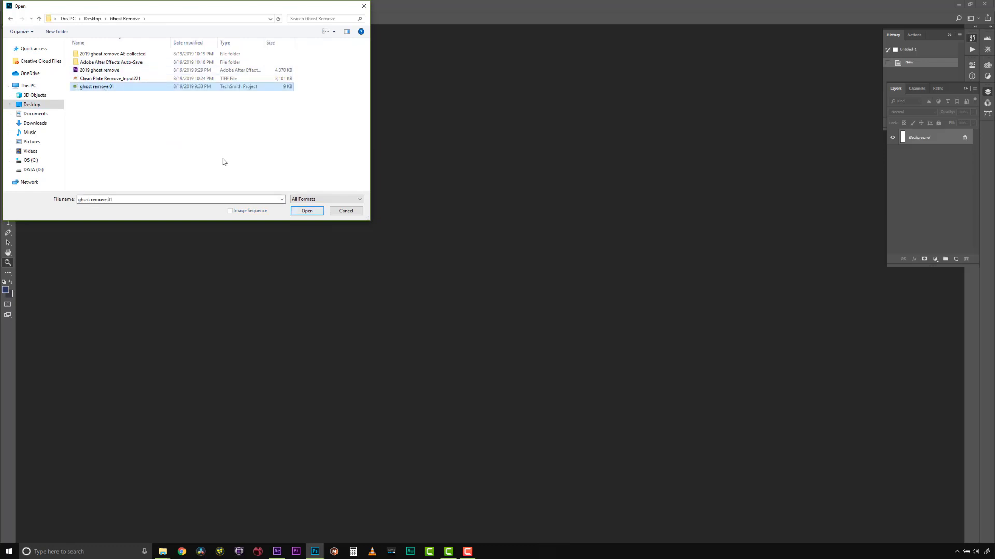
{"action": "double_click", "coordinate": [109, 77]}
{"action": "scroll", "coordinate": [404, 280], "scroll_direction": "down", "scroll_amount": 2}
Trace a freehand Lasso selection around the woman's head and hair
{"action": "right_click", "coordinate": [8, 62]}
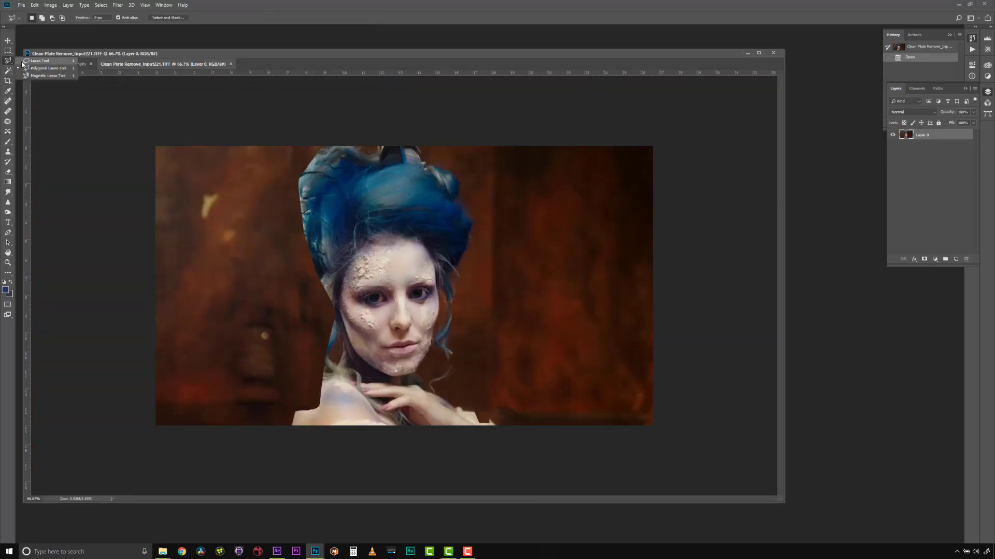
{"action": "left_click", "coordinate": [35, 61]}
{"action": "left_click_drag", "start_coordinate": [293, 198], "coordinate": [313, 404]}
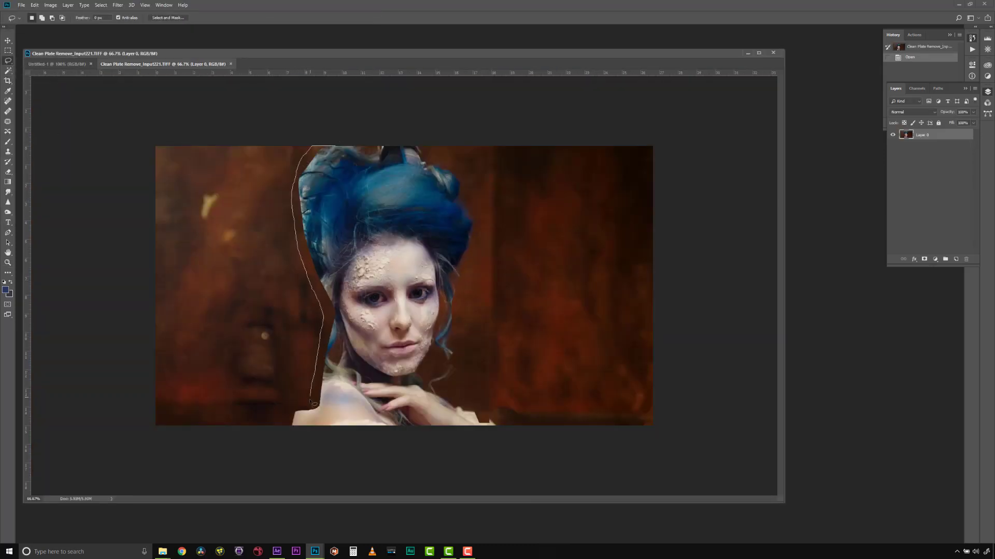
{"action": "left_click_drag", "start_coordinate": [377, 469], "coordinate": [513, 465]}
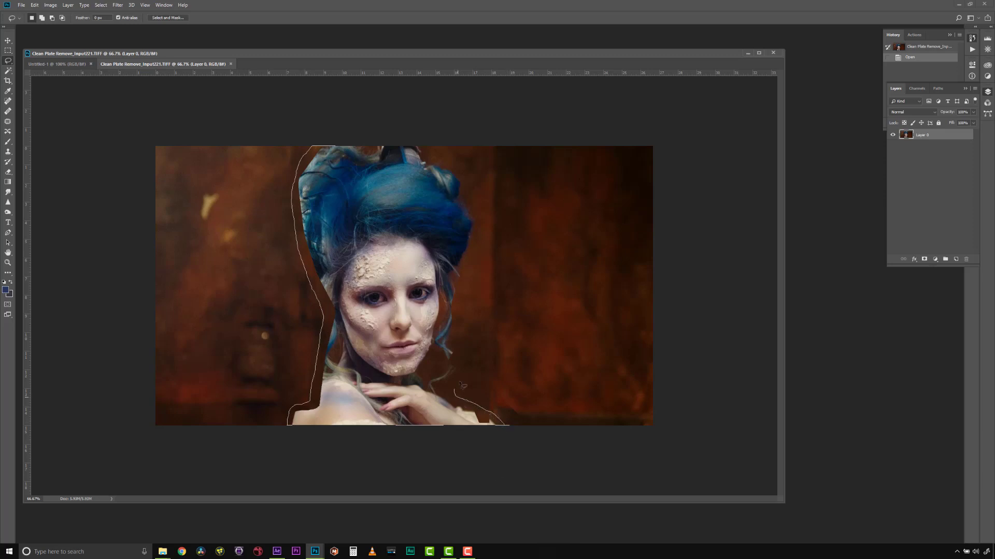
{"action": "left_click_drag", "start_coordinate": [463, 387], "coordinate": [470, 296]}
{"action": "left_click_drag", "start_coordinate": [475, 192], "coordinate": [342, 146]}
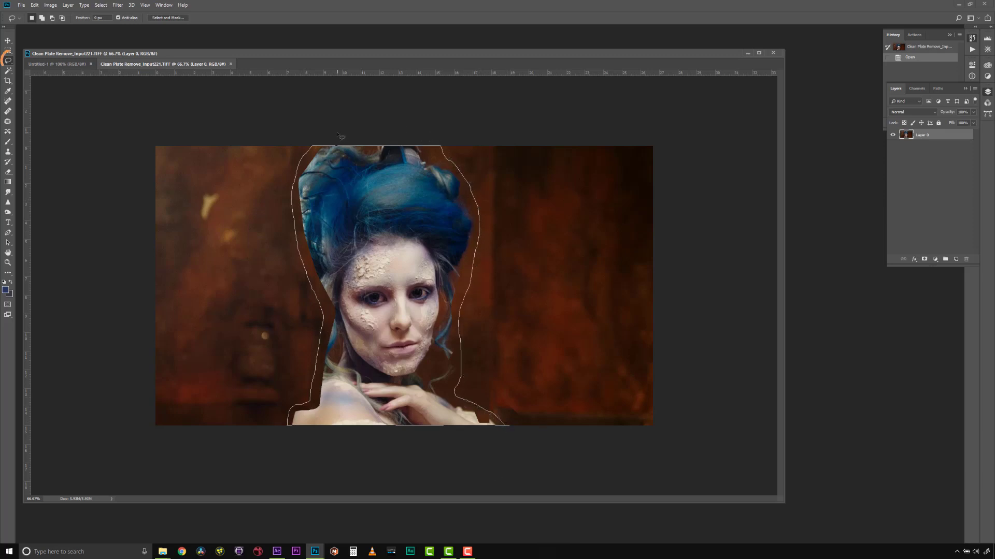
Content-aware fill the selected woman area via Edit > Fill
{"action": "left_click", "coordinate": [35, 5]}
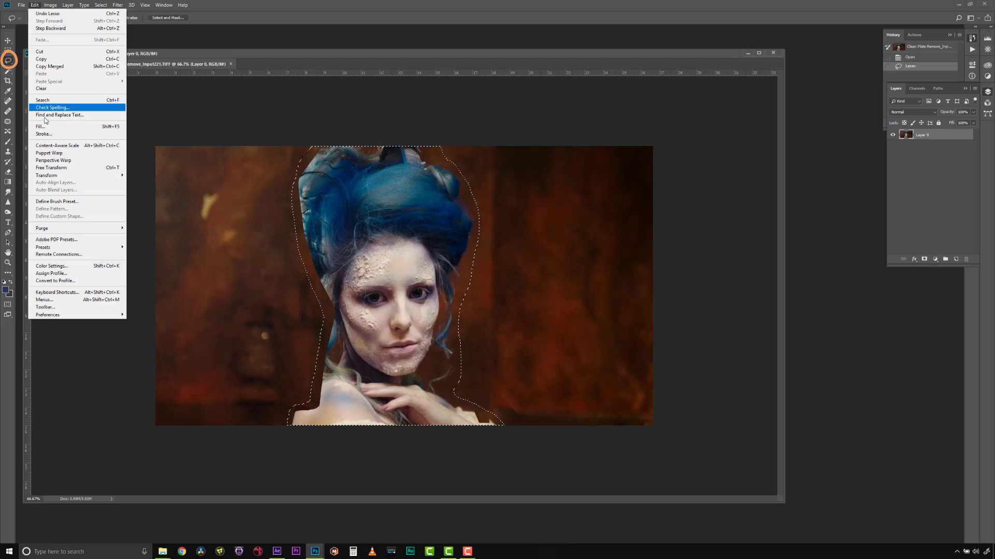
{"action": "left_click", "coordinate": [39, 134]}
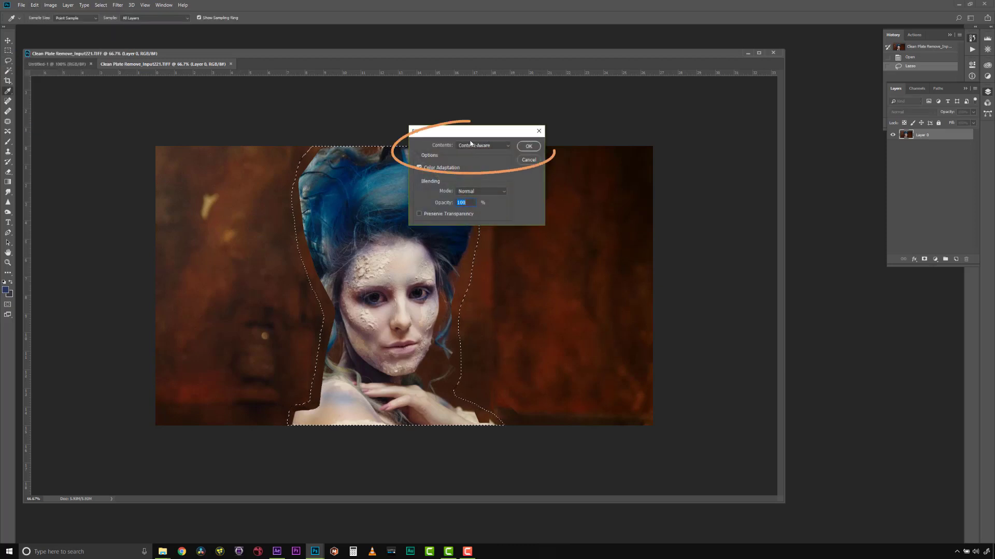
{"action": "left_click_drag", "start_coordinate": [485, 133], "coordinate": [588, 116]}
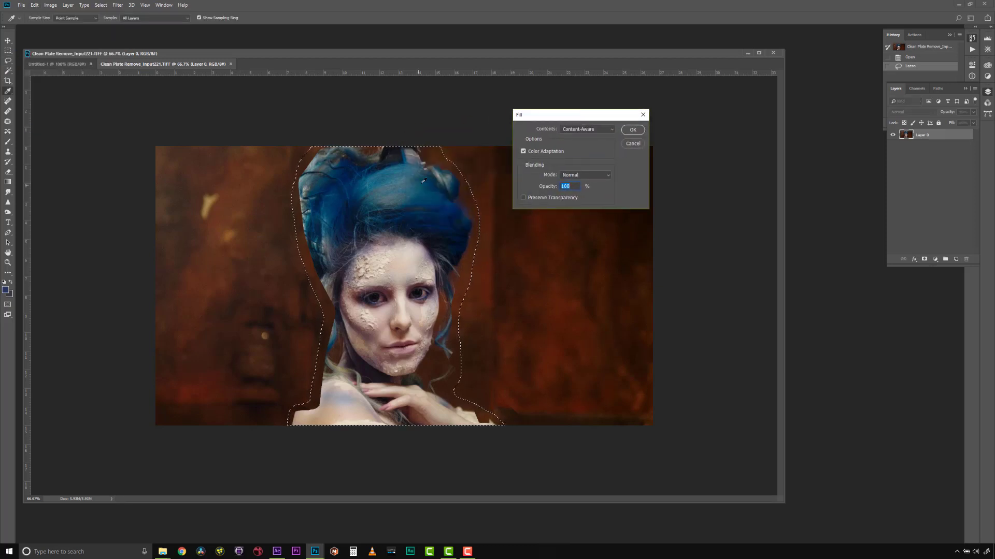
{"action": "left_click", "coordinate": [632, 130]}
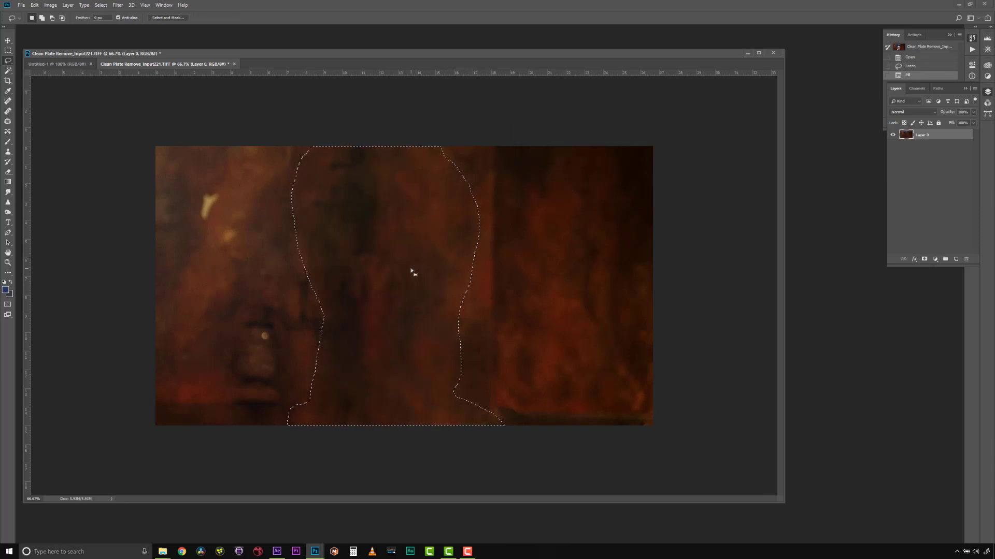
Deselect and heal leftover blotches in the filled background with the Healing Brush
{"action": "key", "text": "ctrl+d"}
{"action": "key", "text": "j"}
{"action": "left_click", "coordinate": [523, 415]}
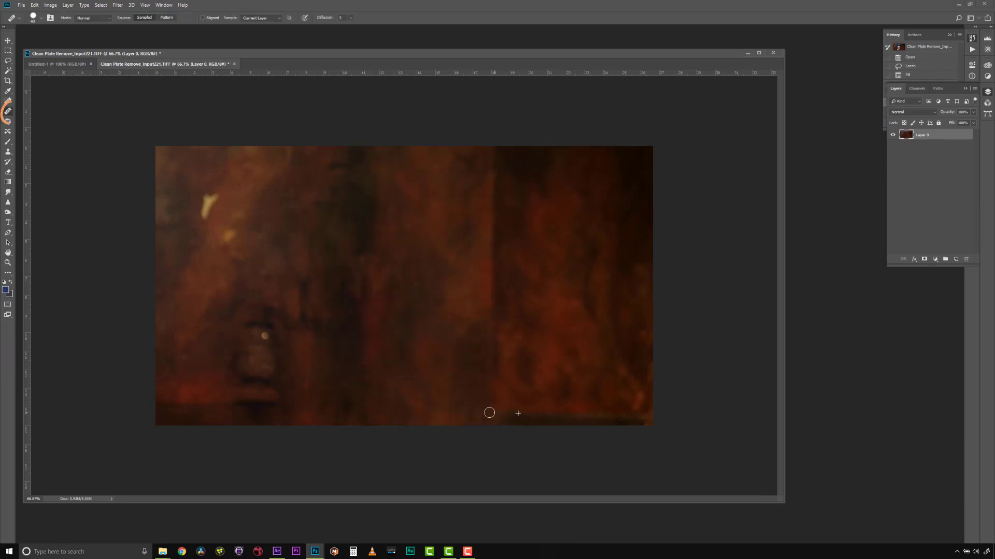
{"action": "left_click", "coordinate": [393, 220]}
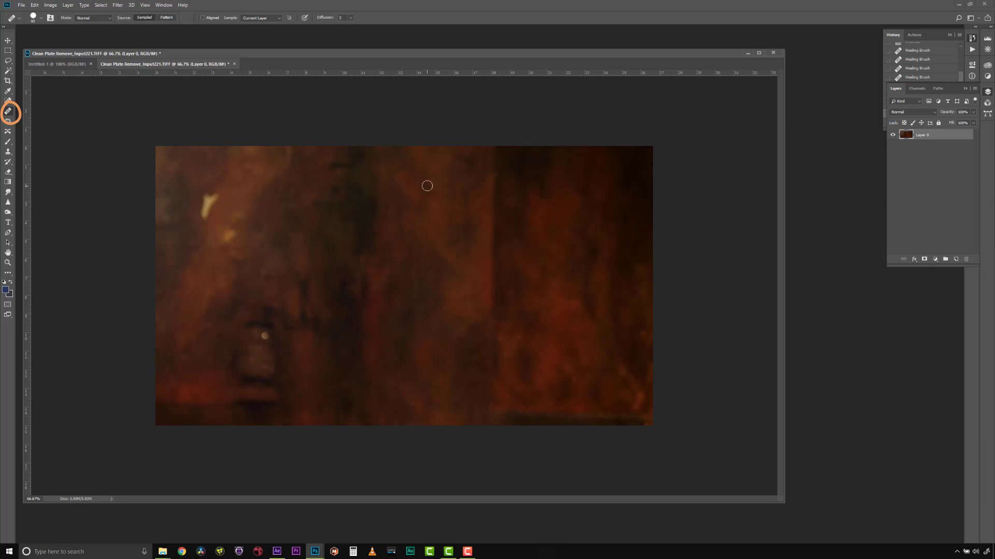
Check the File menu in Photoshop, then return to the Mocha Pro session
{"action": "left_click", "coordinate": [21, 5]}
{"action": "left_click", "coordinate": [48, 72]}
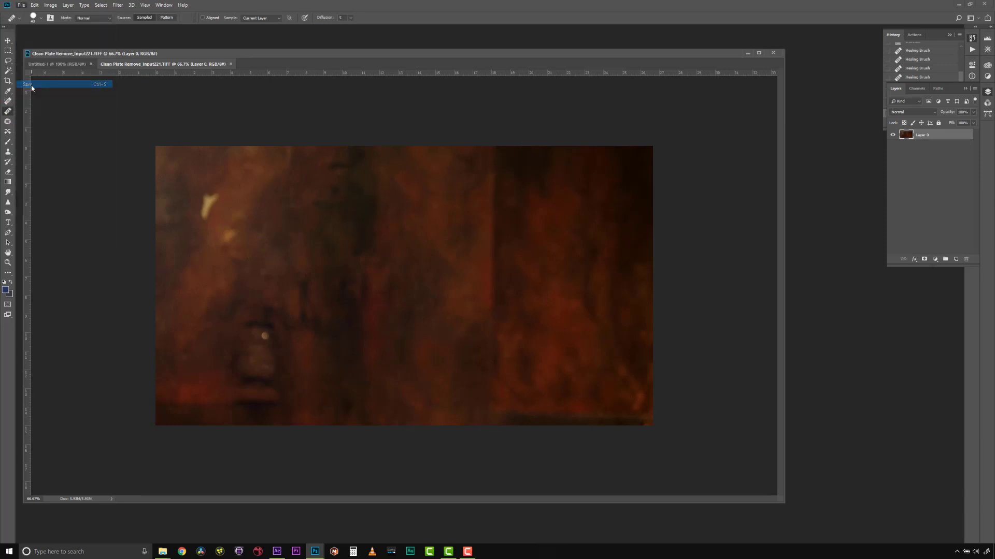
{"action": "left_click", "coordinate": [277, 552]}
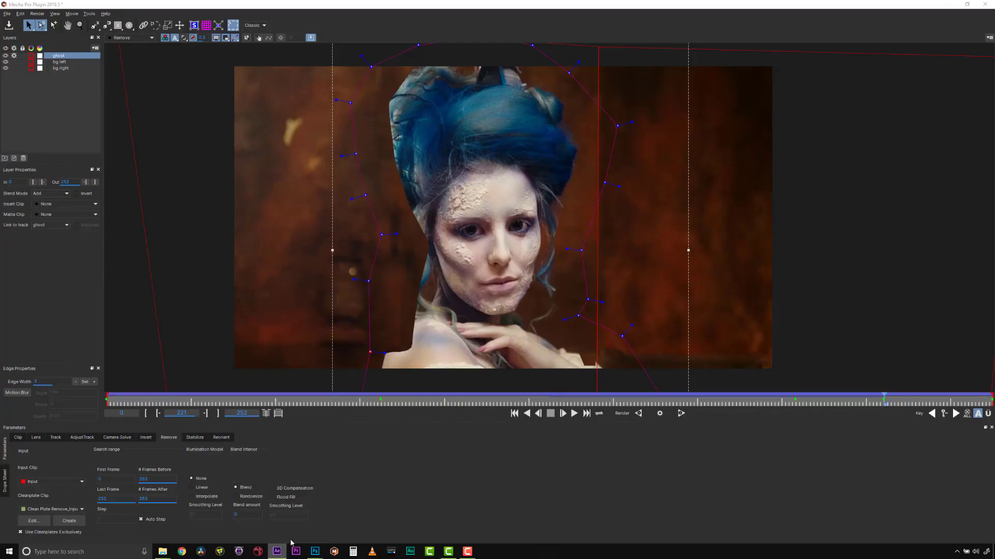
Limit the removal to clean plates and select all five clean plate TIFFs
{"action": "left_click", "coordinate": [40, 533]}
{"action": "left_click", "coordinate": [660, 414]}
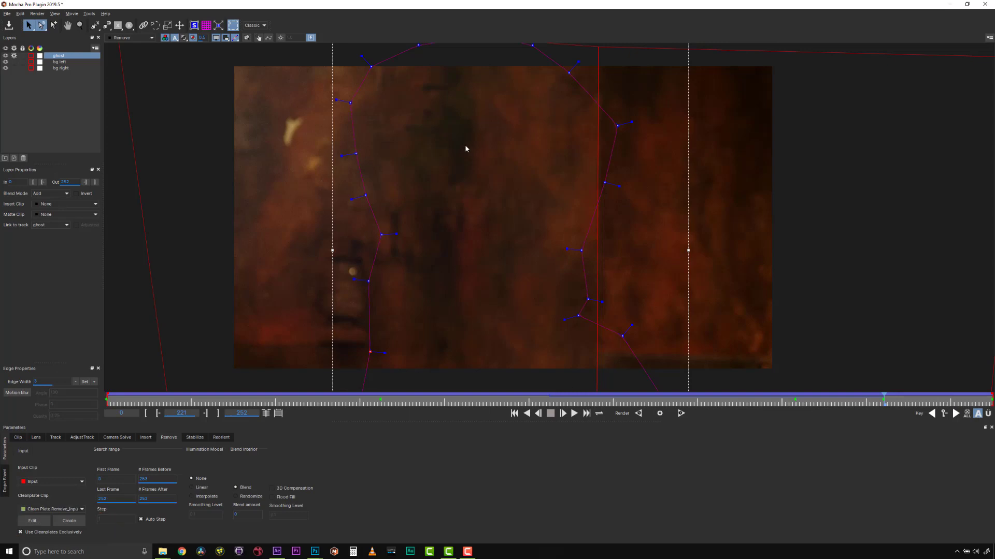
{"action": "left_click", "coordinate": [69, 520]}
{"action": "left_click", "coordinate": [598, 199]}
{"action": "left_click", "coordinate": [472, 237]}
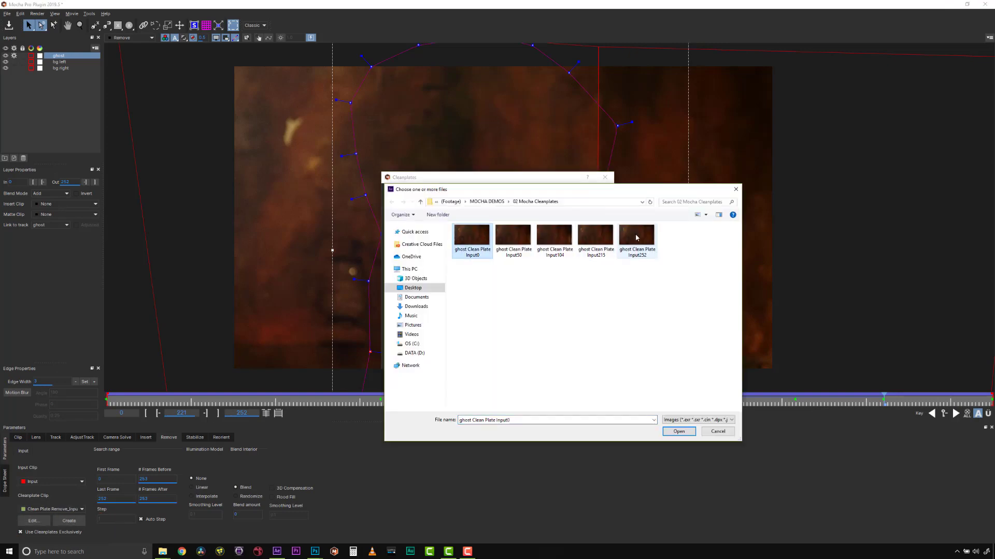
{"action": "left_click", "coordinate": [636, 237], "text": "shift"}
Add the five plates, confirm the list, render the removal, and close Mocha
{"action": "left_click", "coordinate": [678, 432]}
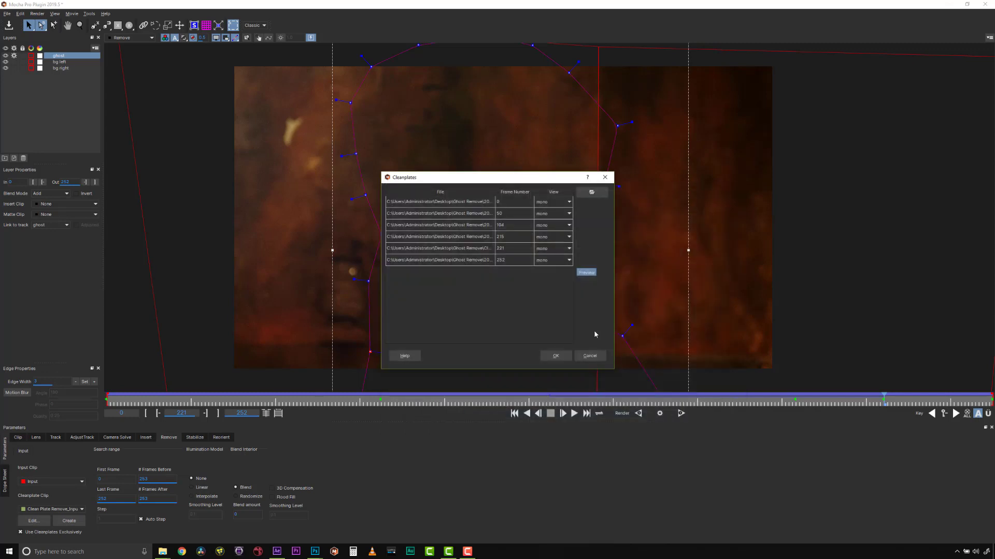
{"action": "left_click", "coordinate": [560, 358]}
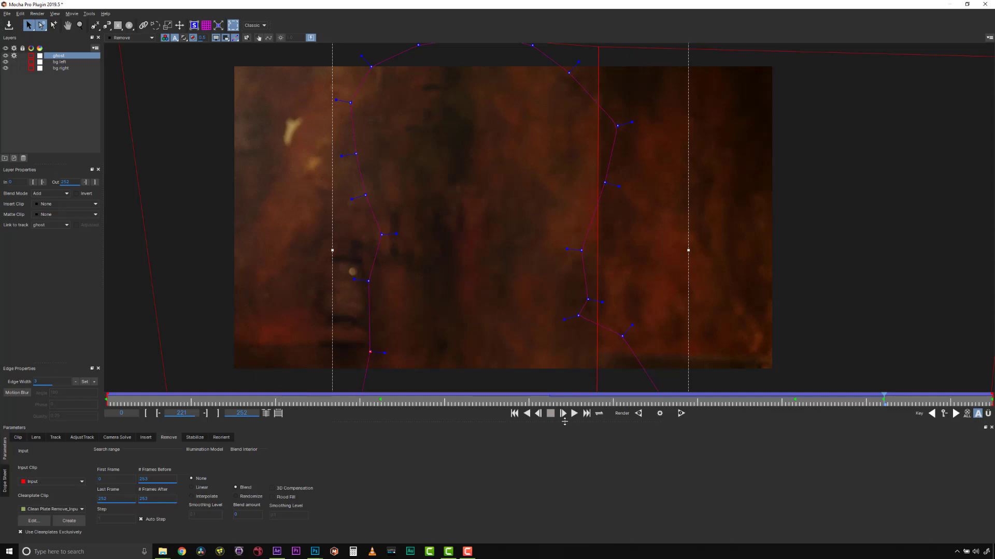
{"action": "left_click", "coordinate": [660, 414]}
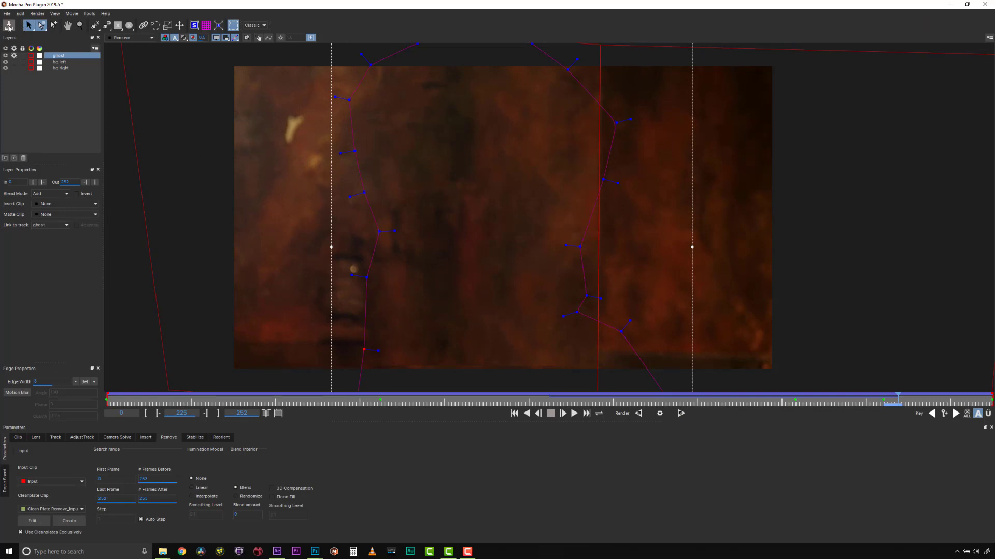
{"action": "left_click", "coordinate": [986, 5]}
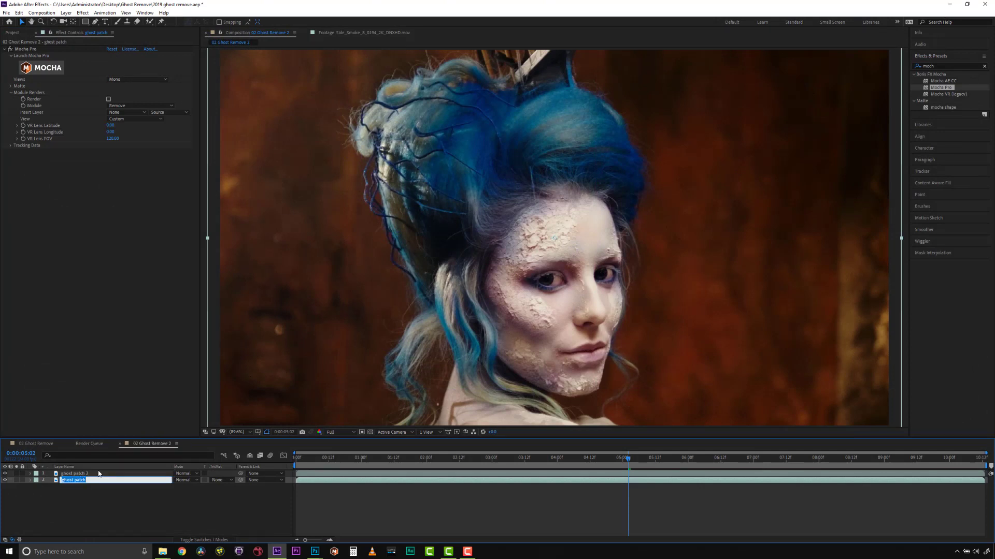
{"action": "type", "text": "ba"}
{"action": "type", "text": "nd"}
Name the layers background and ghost patch
{"action": "key", "text": "Return"}
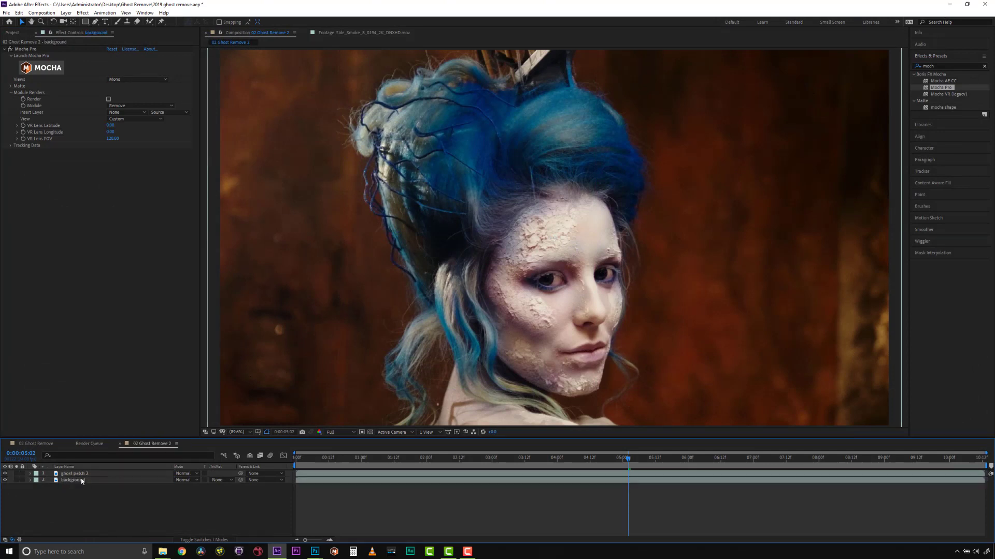
{"action": "left_click", "coordinate": [74, 473]}
{"action": "right_click", "coordinate": [74, 472]}
{"action": "key", "text": "Return"}
{"action": "key", "text": "BackSpace"}
{"action": "key", "text": "BackSpace"}
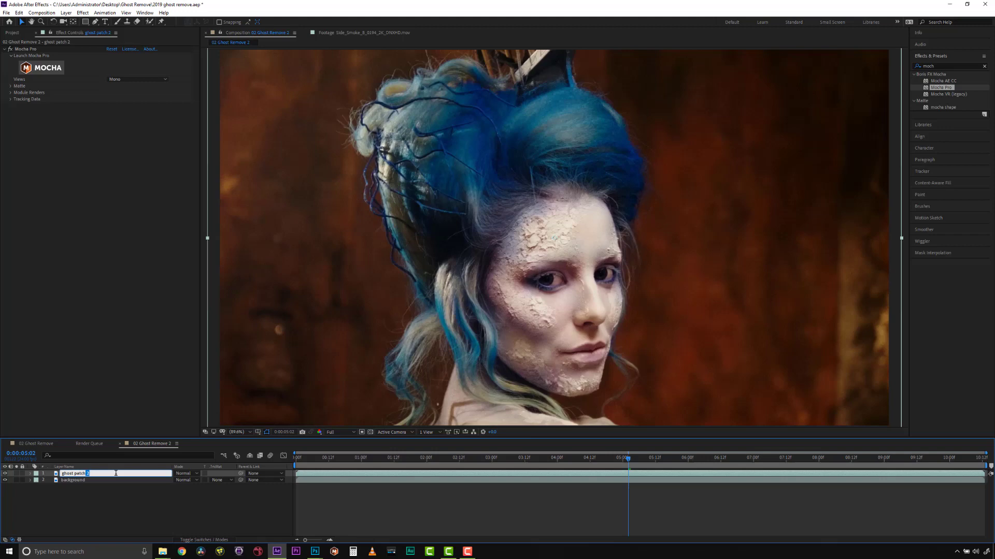
{"action": "key", "text": "Return"}
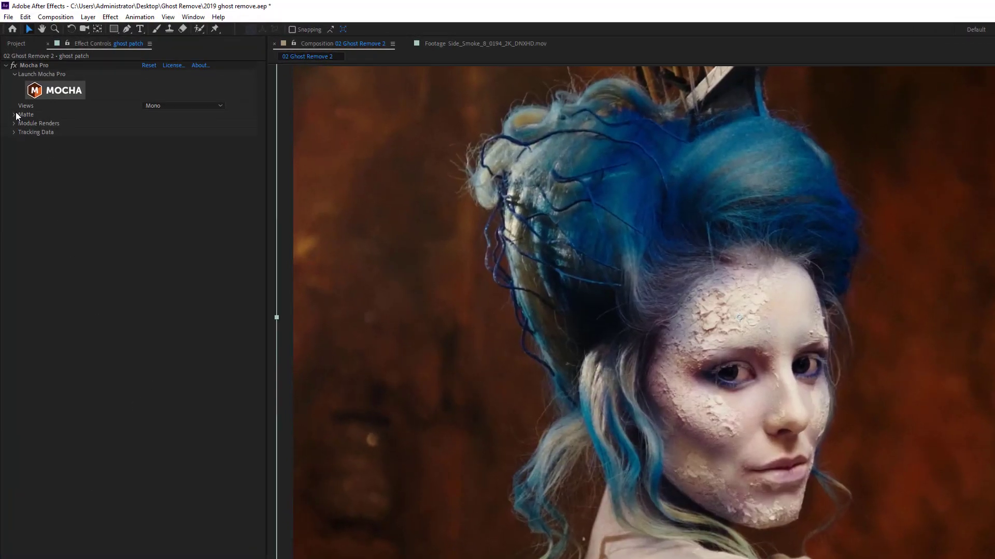
Apply the Mocha matte from the chosen layers and raise its Feather substantially
{"action": "left_click", "coordinate": [11, 85]}
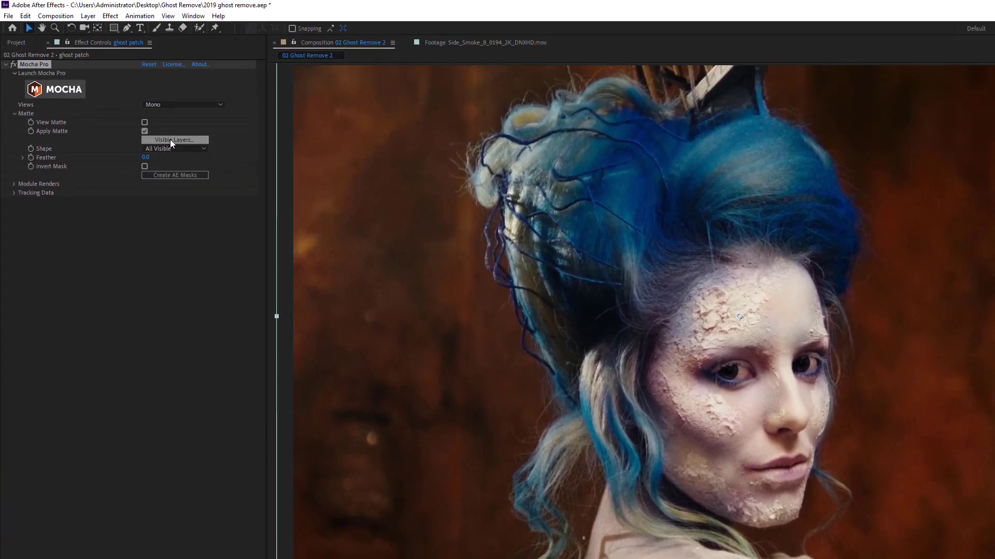
{"action": "left_click", "coordinate": [173, 141]}
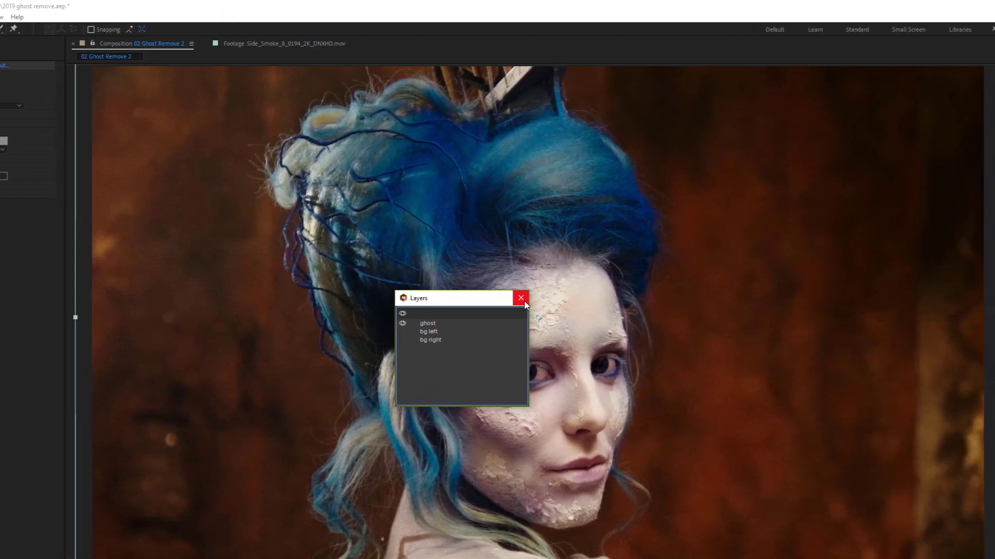
{"action": "left_click", "coordinate": [721, 298]}
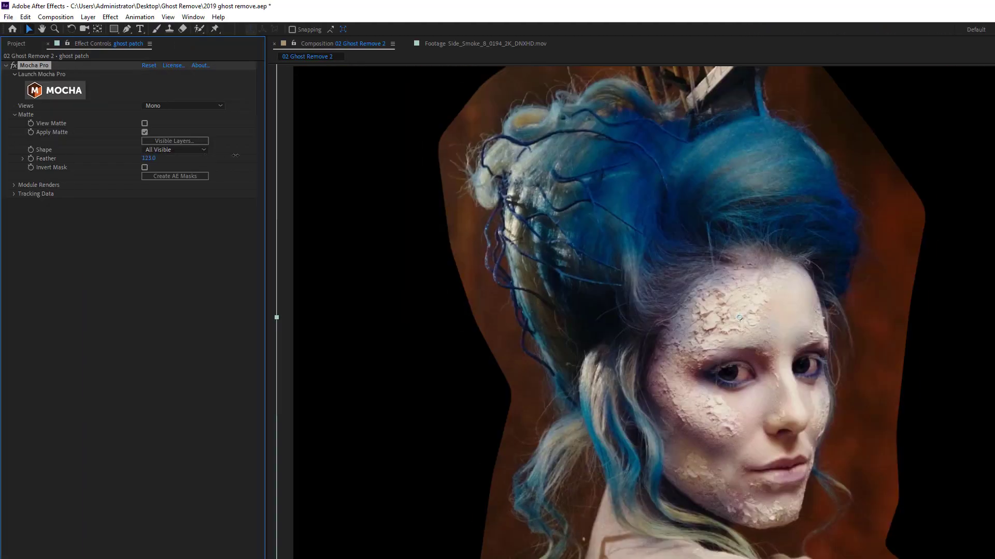
{"action": "left_click_drag", "start_coordinate": [148, 158], "coordinate": [186, 158]}
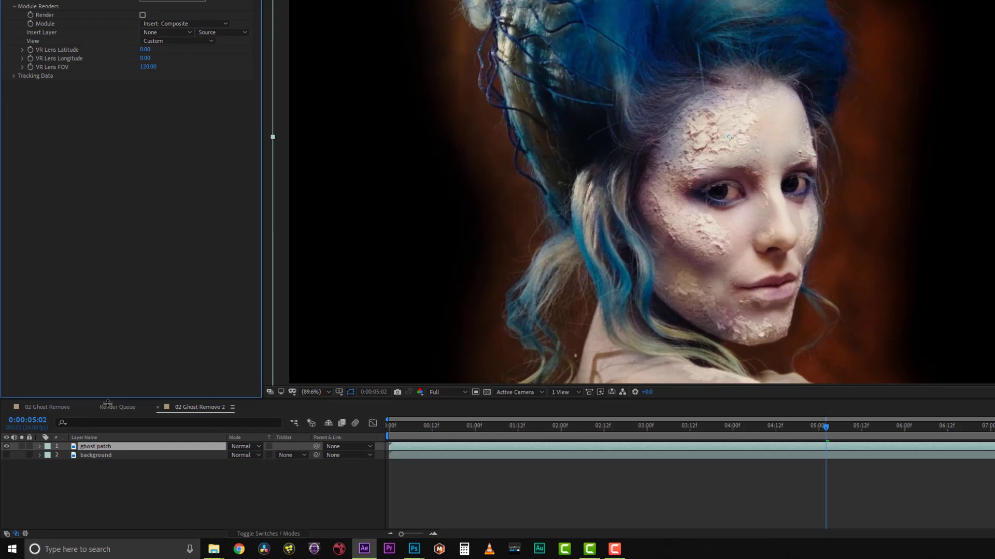
Rename the patch layer 'ghost patch left', then duplicate it as 'ghost patch right'
{"action": "right_click", "coordinate": [97, 445]}
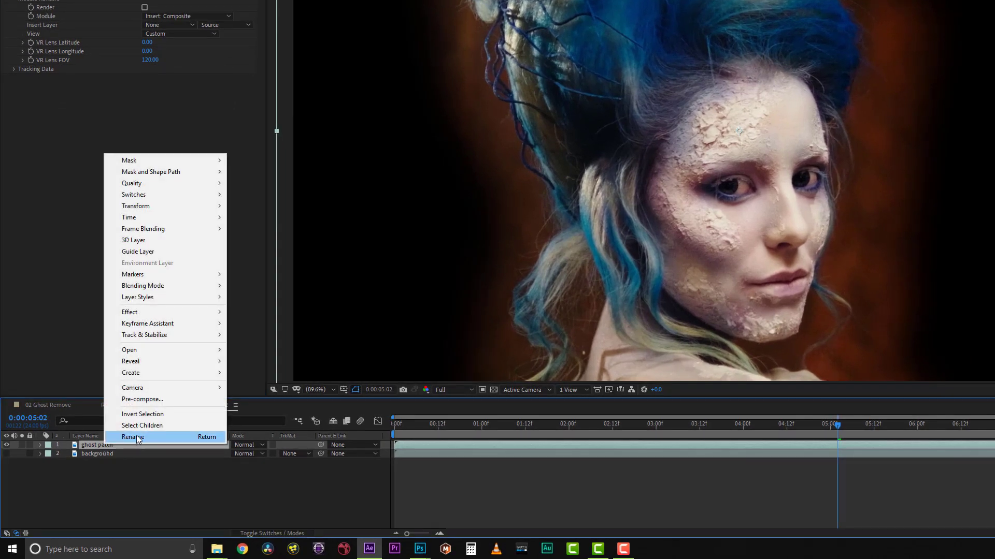
{"action": "left_click", "coordinate": [139, 438]}
{"action": "type", "text": "le"}
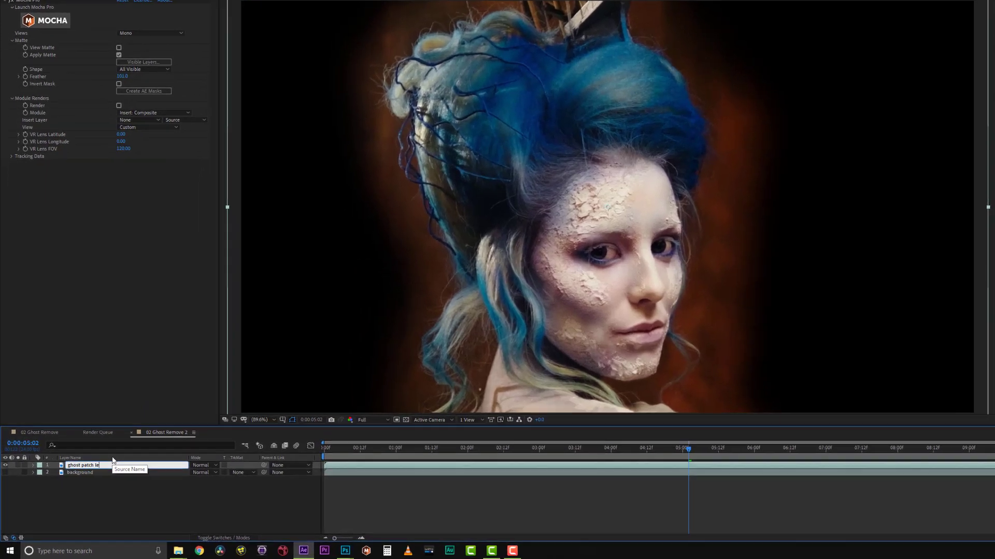
{"action": "type", "text": "ft"}
{"action": "key", "text": "Return"}
{"action": "key", "text": "ctrl+d"}
{"action": "right_click", "coordinate": [112, 445]}
{"action": "left_click", "coordinate": [140, 437]}
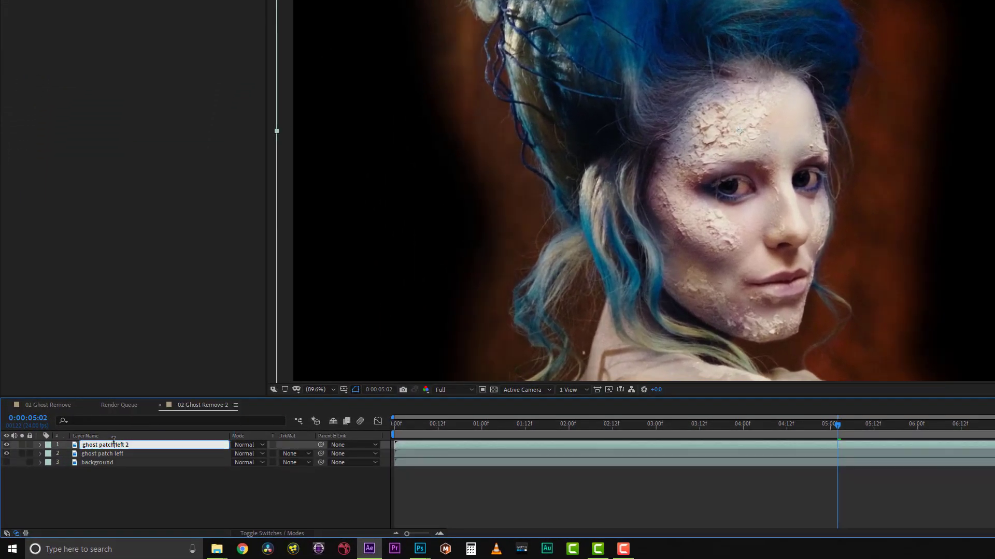
{"action": "key", "text": "BackSpace"}
{"action": "key", "text": "BackSpace"}
{"action": "key", "text": "BackSpace"}
{"action": "type", "text": "right"}
{"action": "left_click", "coordinate": [164, 485]}
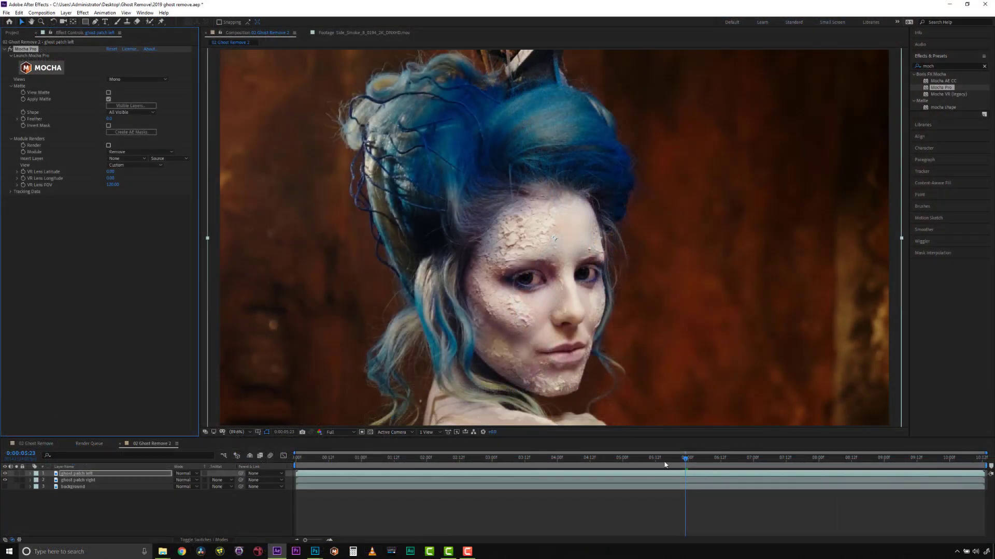
Switch the right ghost patch's Mocha module to Remove, enable Render, and preview the empty wall
{"action": "key", "text": "Home"}
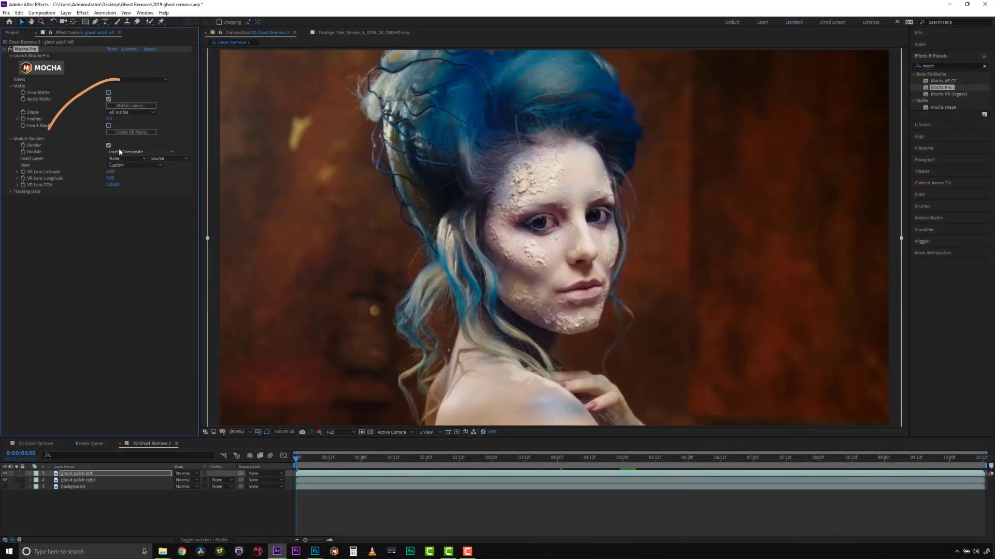
{"action": "left_click", "coordinate": [129, 152]}
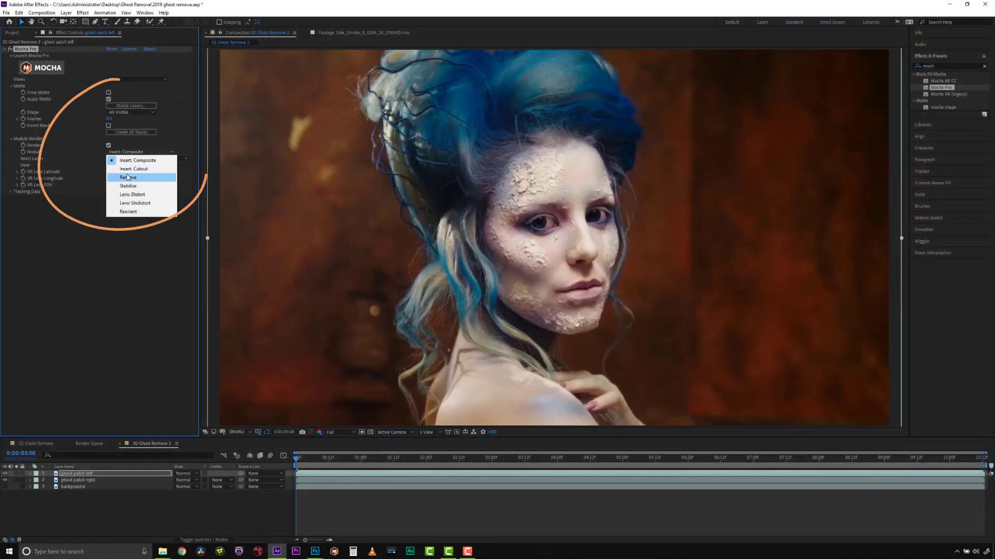
{"action": "left_click", "coordinate": [124, 173]}
{"action": "left_click", "coordinate": [125, 152]}
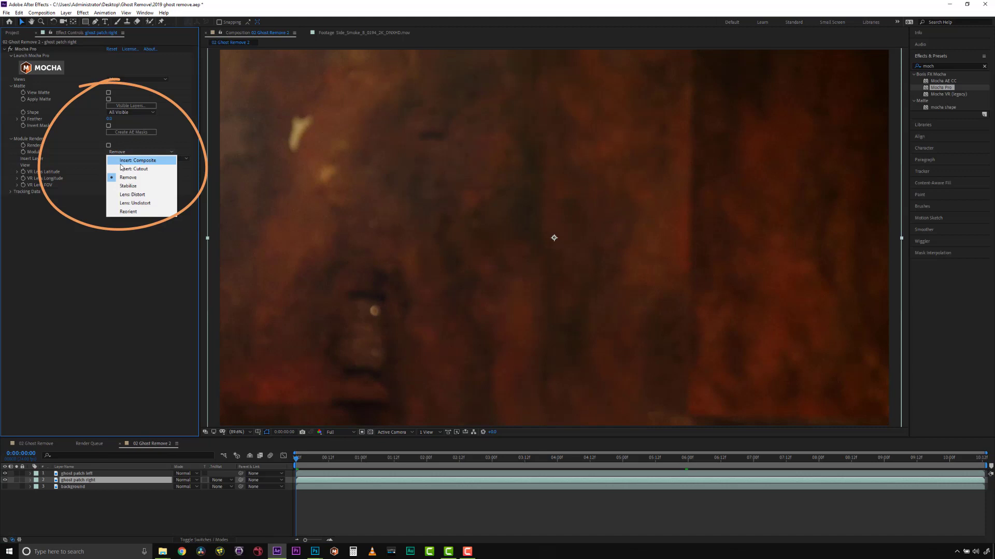
{"action": "left_click", "coordinate": [124, 165]}
{"action": "left_click", "coordinate": [109, 146]}
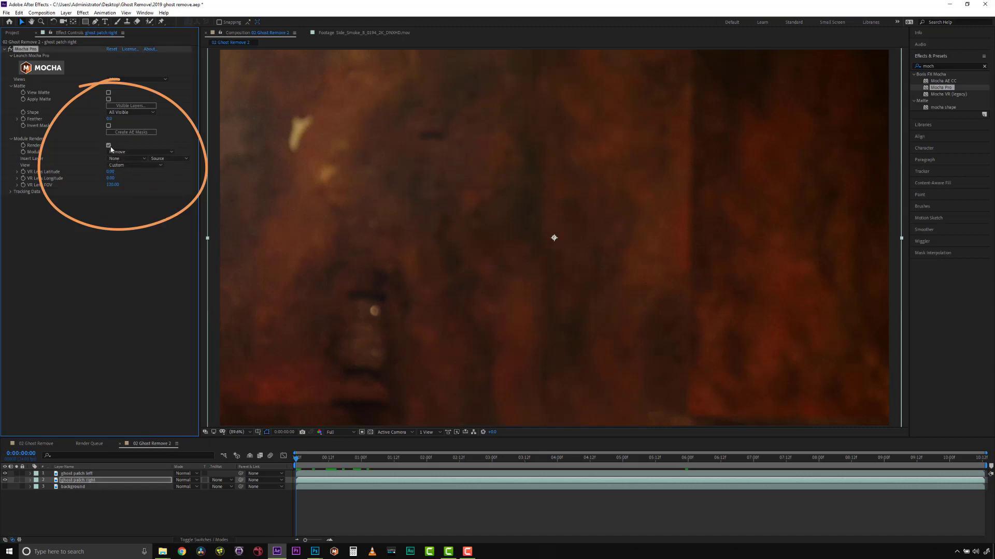
{"action": "mouse_move", "coordinate": [298, 460]}
{"action": "left_mouse_down"}
{"action": "mouse_move", "coordinate": [446, 460]}
{"action": "mouse_move", "coordinate": [299, 459]}
{"action": "left_mouse_up"}
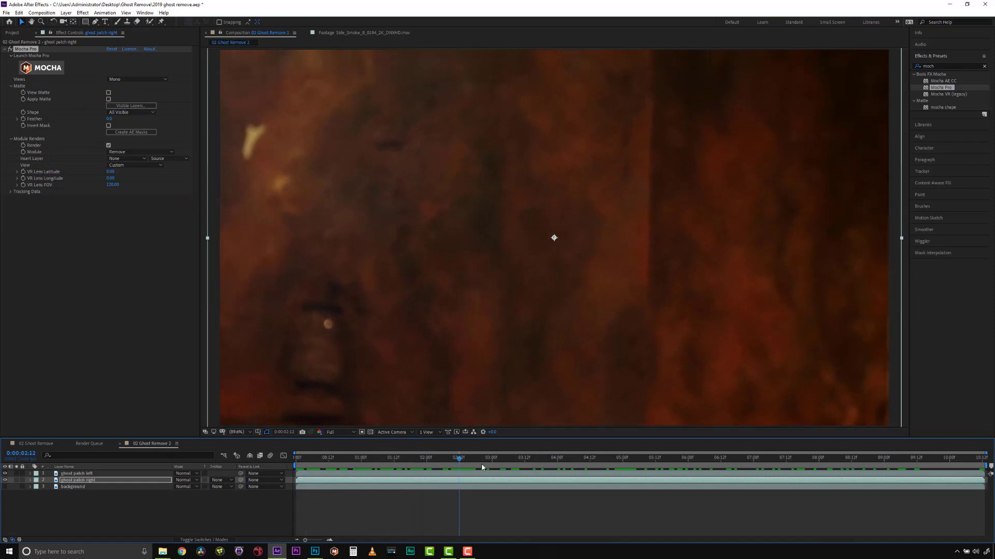
Duplicate the background layer and rename the copy 'ghost'
{"action": "left_click", "coordinate": [166, 483]}
{"action": "key", "text": "ctrl+d"}
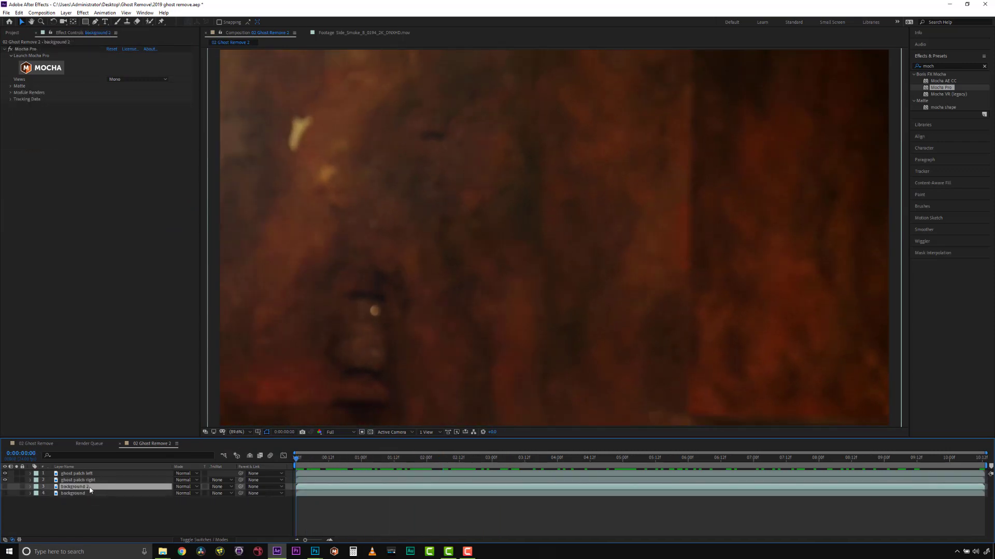
{"action": "right_click", "coordinate": [88, 474]}
{"action": "left_click", "coordinate": [110, 465]}
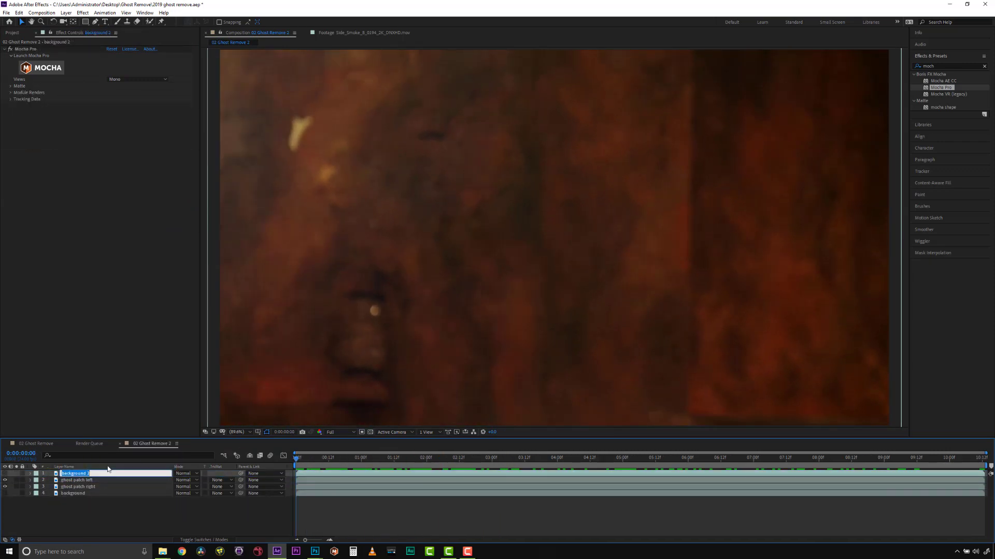
{"action": "type", "text": "ghost"}
{"action": "key", "text": "Return"}
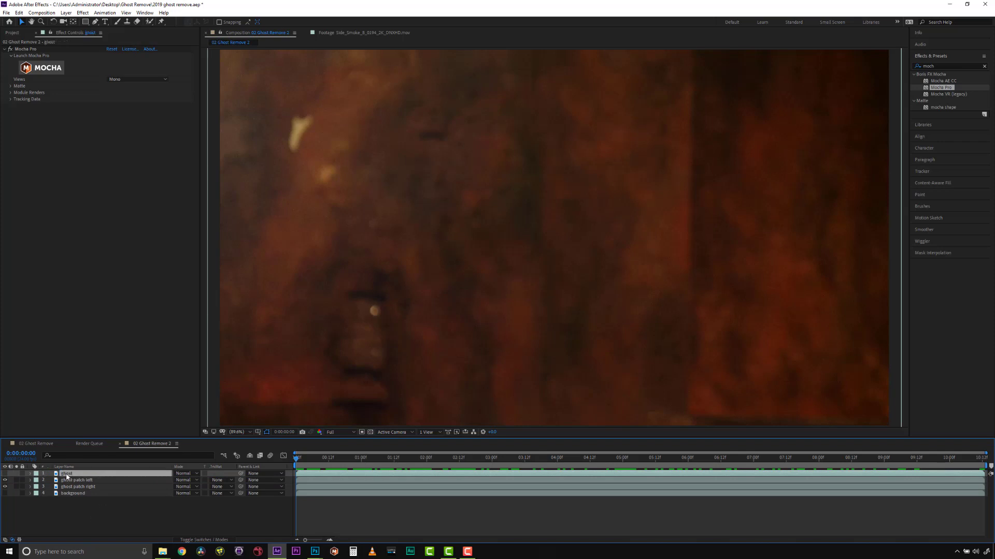
Convert the ghost layer's Mocha shapes into After Effects masks and check the composite
{"action": "left_click", "coordinate": [6, 474]}
{"action": "left_click", "coordinate": [11, 85]}
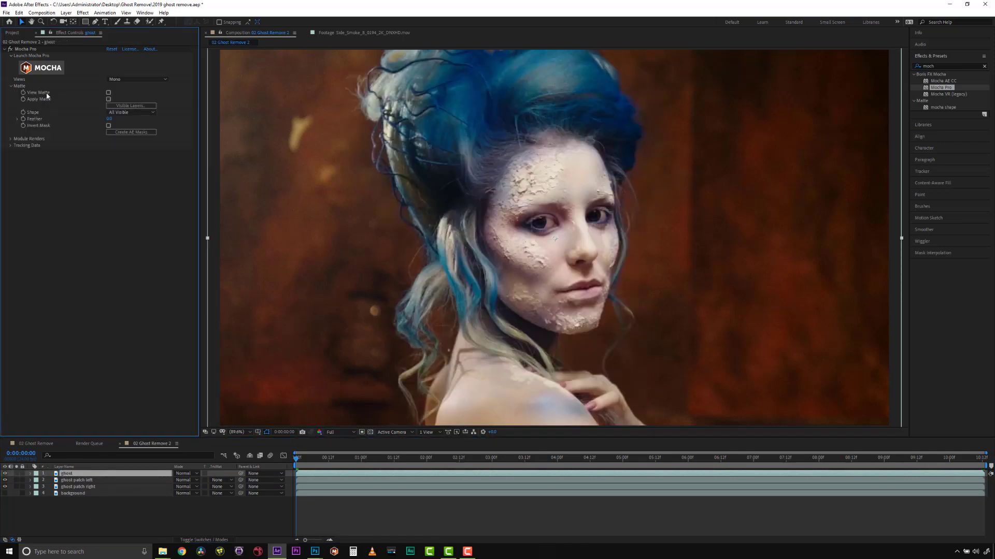
{"action": "left_click", "coordinate": [131, 132]}
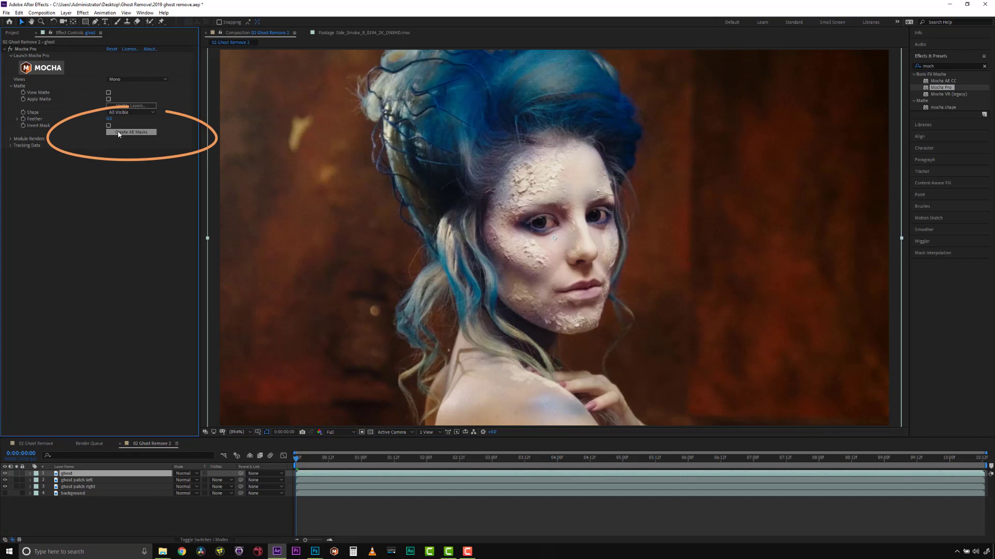
{"action": "left_click", "coordinate": [6, 475]}
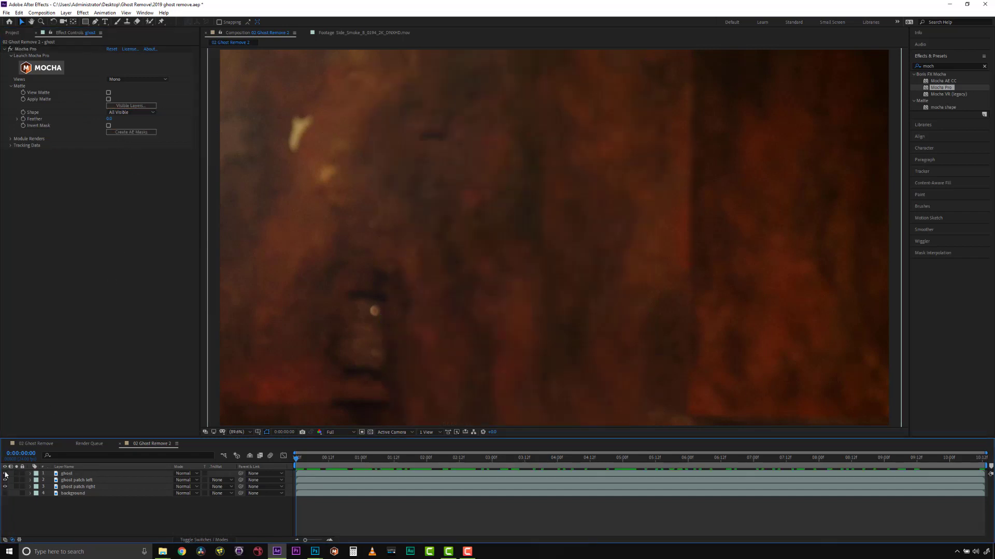
{"action": "left_click", "coordinate": [6, 474]}
Set the ghost mask's feather to 60 pixels
{"action": "left_click", "coordinate": [35, 473]}
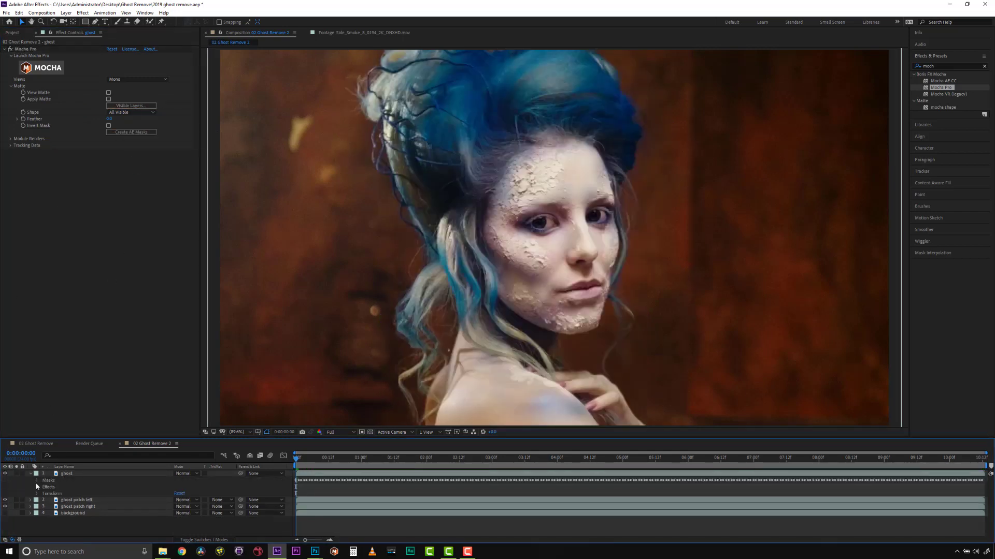
{"action": "left_click", "coordinate": [59, 494]}
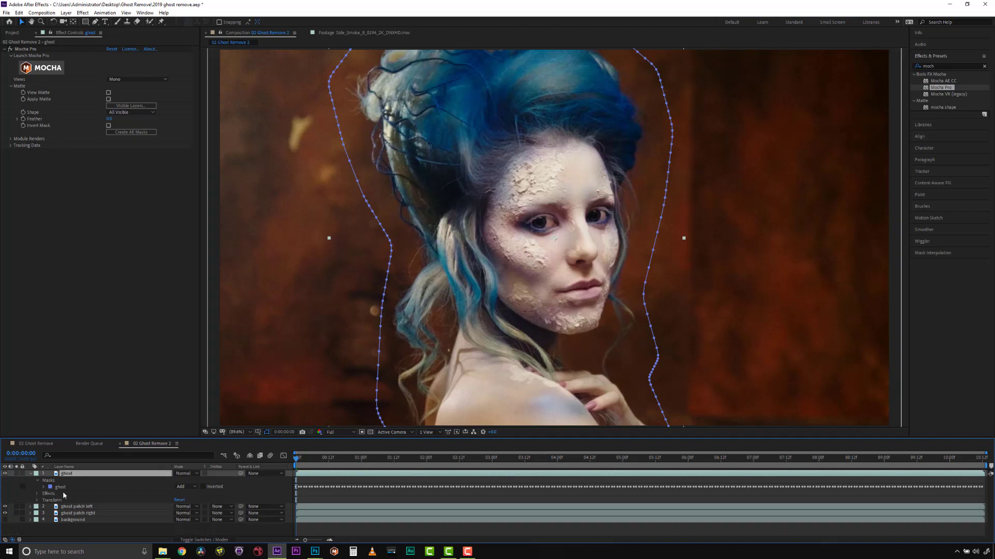
{"action": "left_click", "coordinate": [49, 494]}
{"action": "left_click_drag", "start_coordinate": [179, 500], "coordinate": [211, 502]}
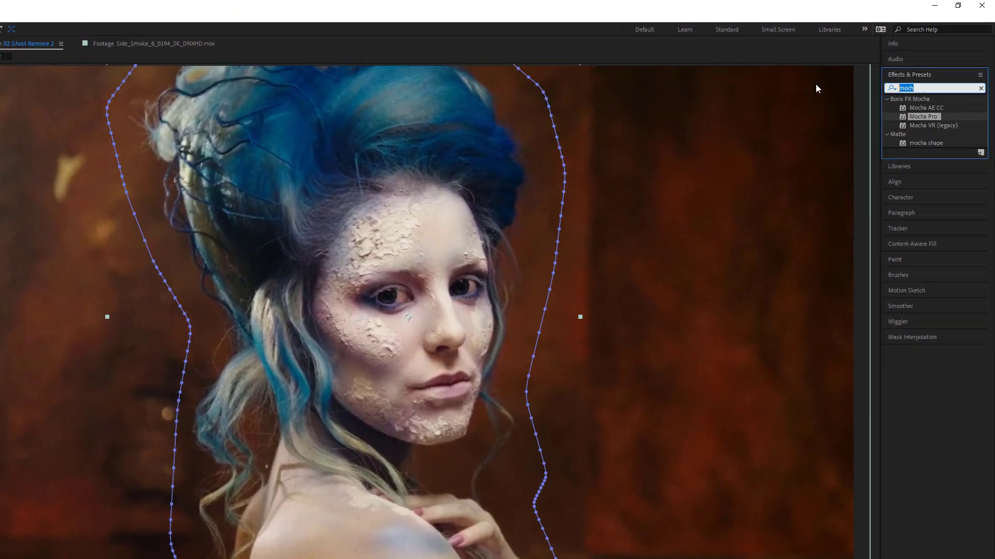
{"action": "type", "text": "s_g"}
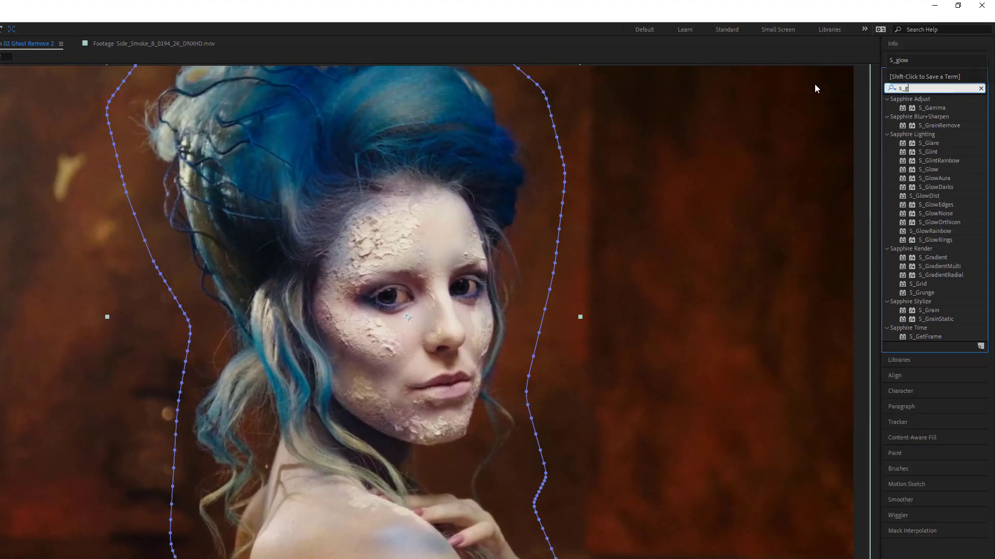
{"action": "type", "text": "lo"}
Apply Sapphire S_Glow to the ghost layer and toggle it to compare the glow
{"action": "left_click", "coordinate": [929, 108]}
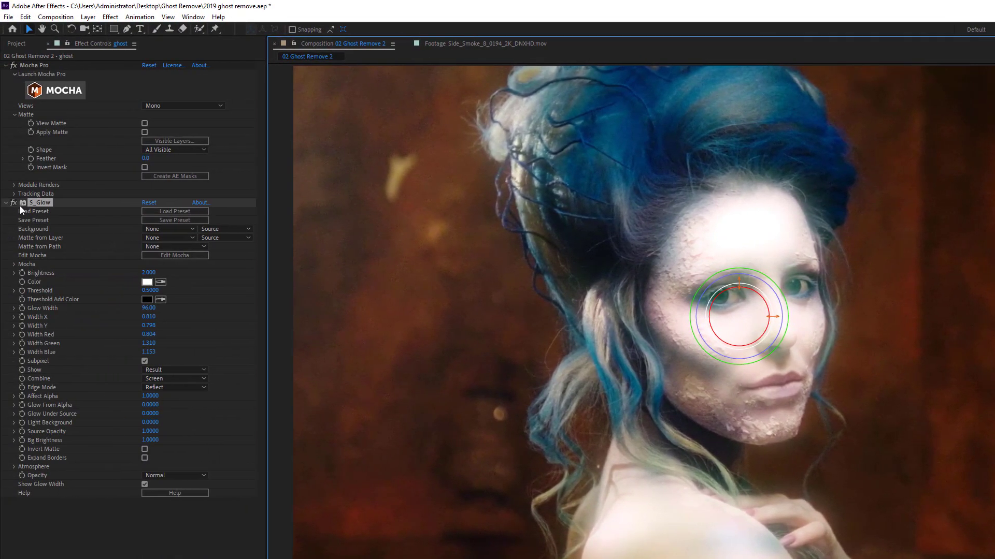
{"action": "left_click", "coordinate": [13, 202]}
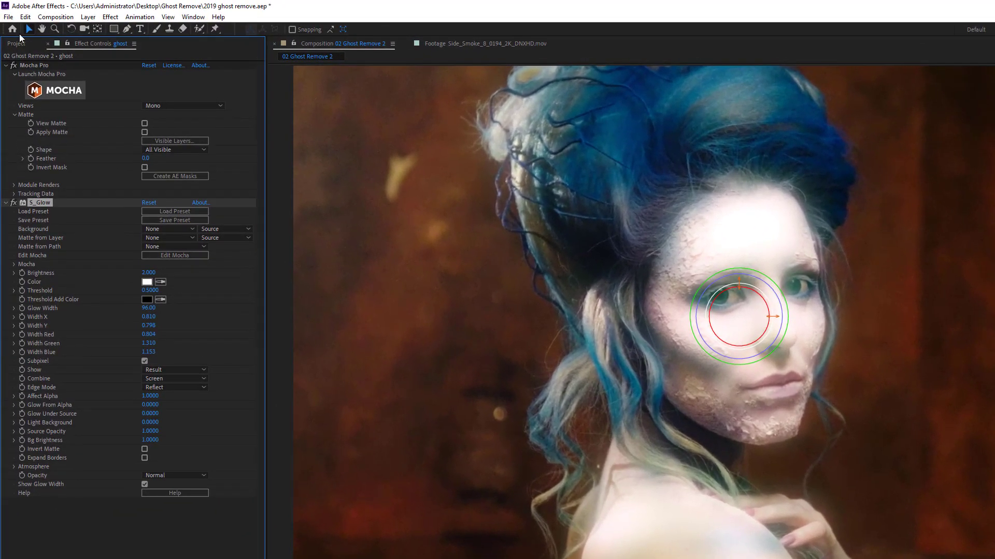
Add Side_Smoke footage above ghost, make it ghost's luma matte, and preview around 3:06
{"action": "left_click", "coordinate": [26, 23]}
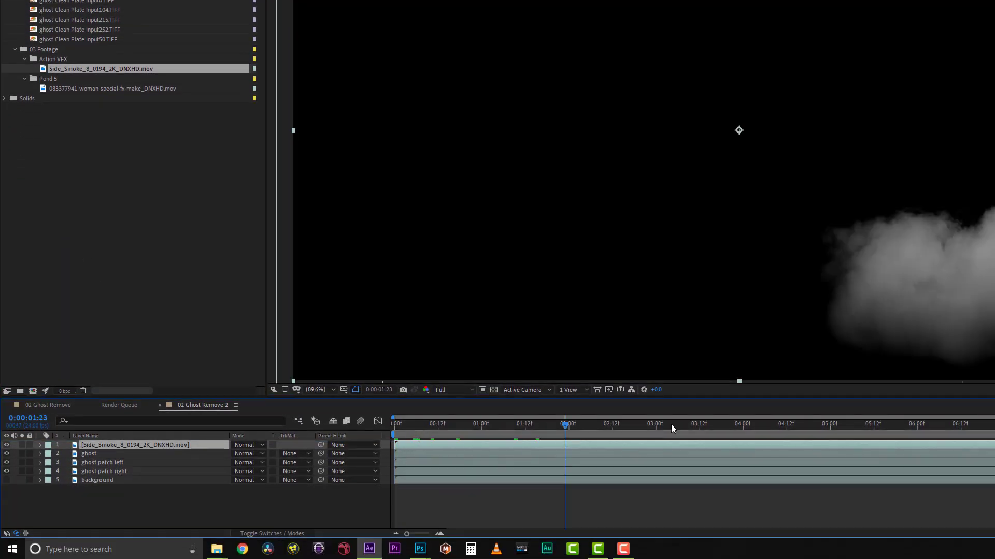
{"action": "mouse_move", "coordinate": [672, 426]}
{"action": "left_mouse_down"}
{"action": "mouse_move", "coordinate": [420, 425]}
{"action": "mouse_move", "coordinate": [428, 426]}
{"action": "left_mouse_up"}
{"action": "left_click", "coordinate": [296, 452]}
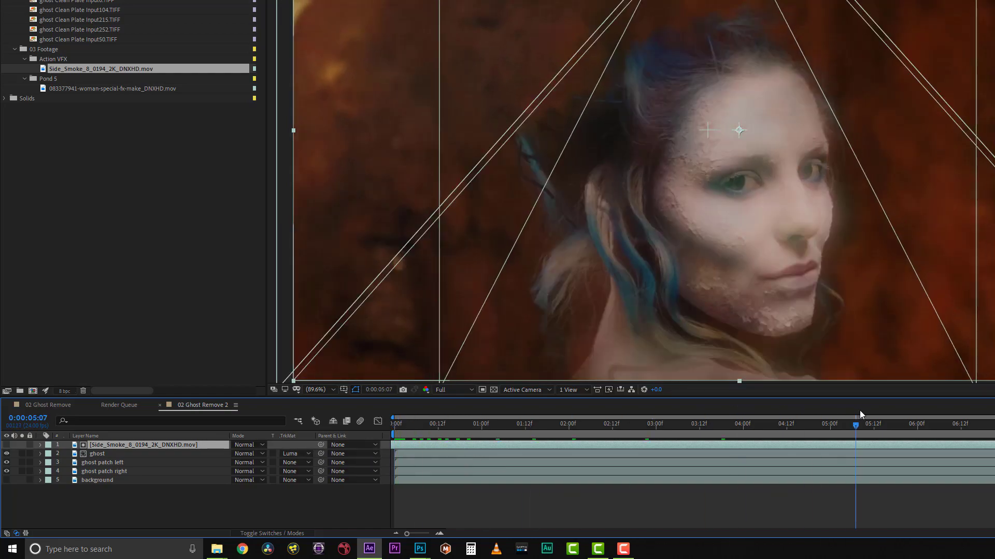
{"action": "key", "text": "space"}
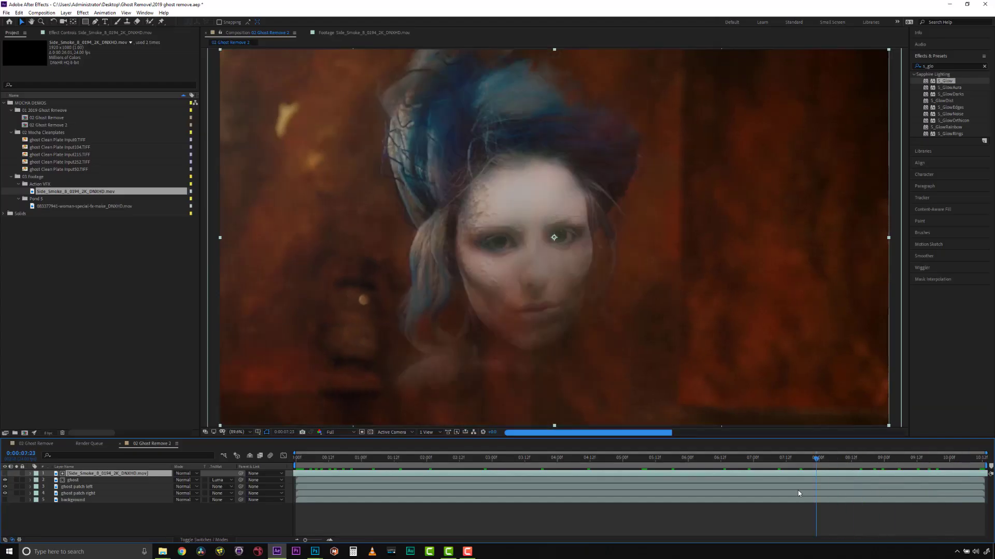
{"action": "left_click_drag", "start_coordinate": [812, 457], "coordinate": [507, 457]}
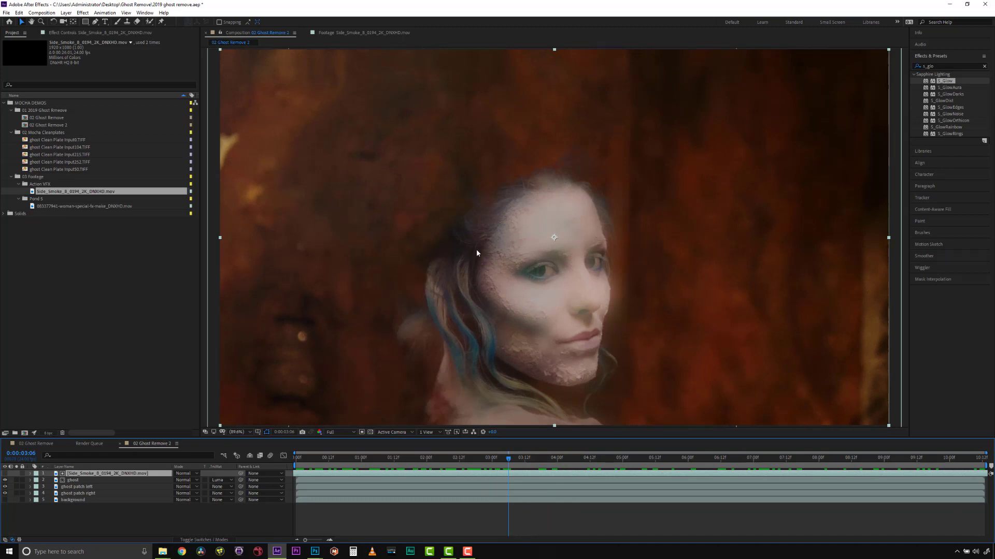
Set the ghost layer's track matte back to No Track Matte
{"action": "left_click", "coordinate": [216, 482]}
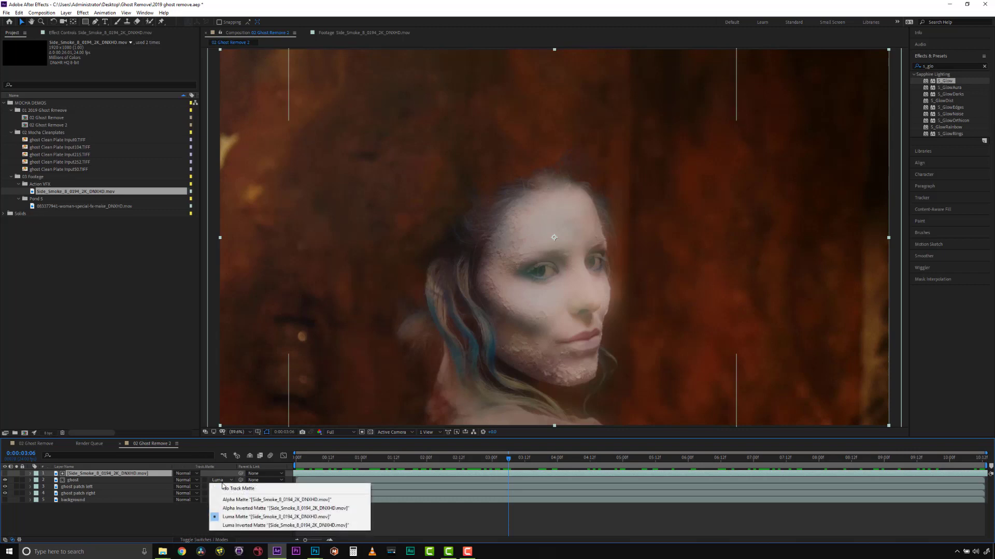
{"action": "left_click", "coordinate": [234, 490]}
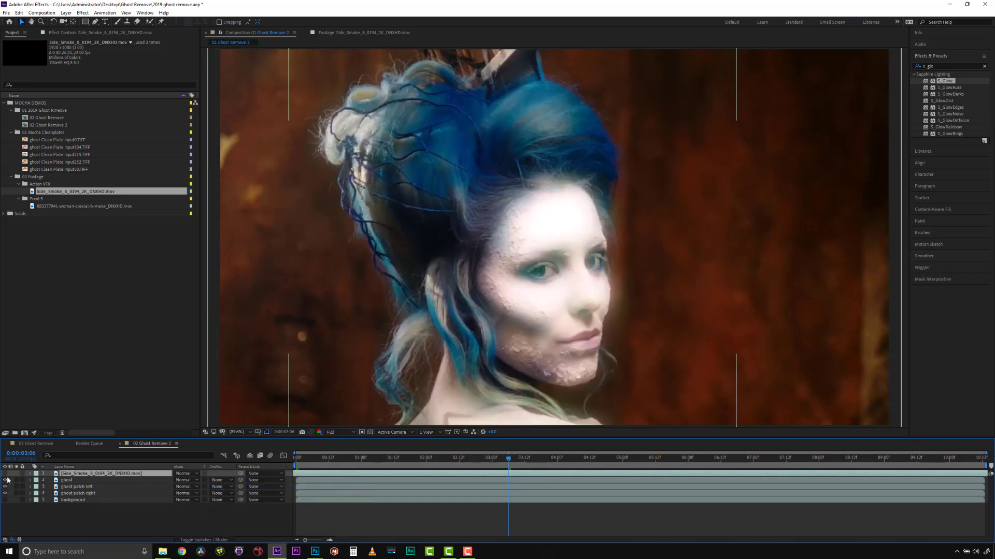
{"action": "left_click", "coordinate": [7, 474]}
Create a new black solid named 'particle illusion'
{"action": "left_click", "coordinate": [67, 13]}
{"action": "left_click", "coordinate": [164, 13]}
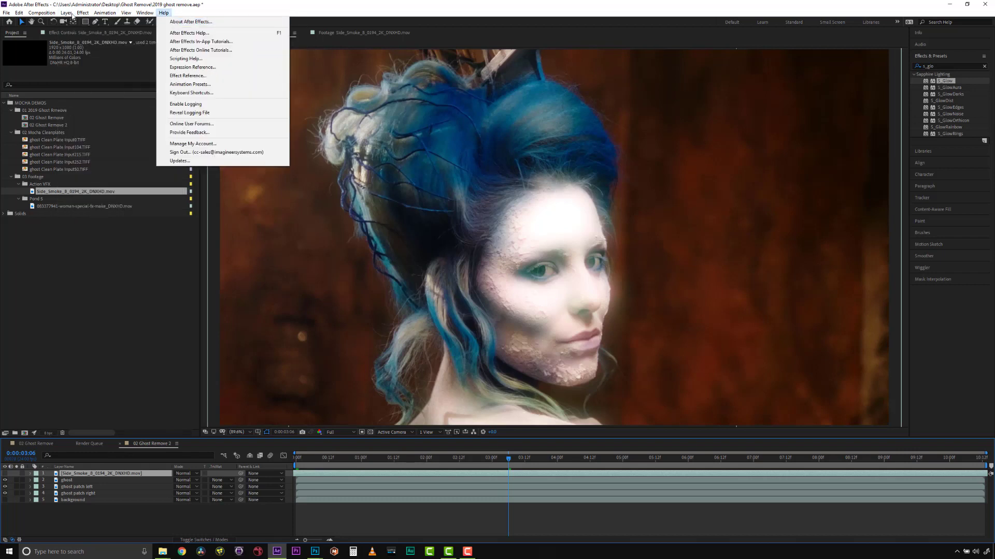
{"action": "left_click", "coordinate": [67, 13]}
{"action": "left_click", "coordinate": [215, 29]}
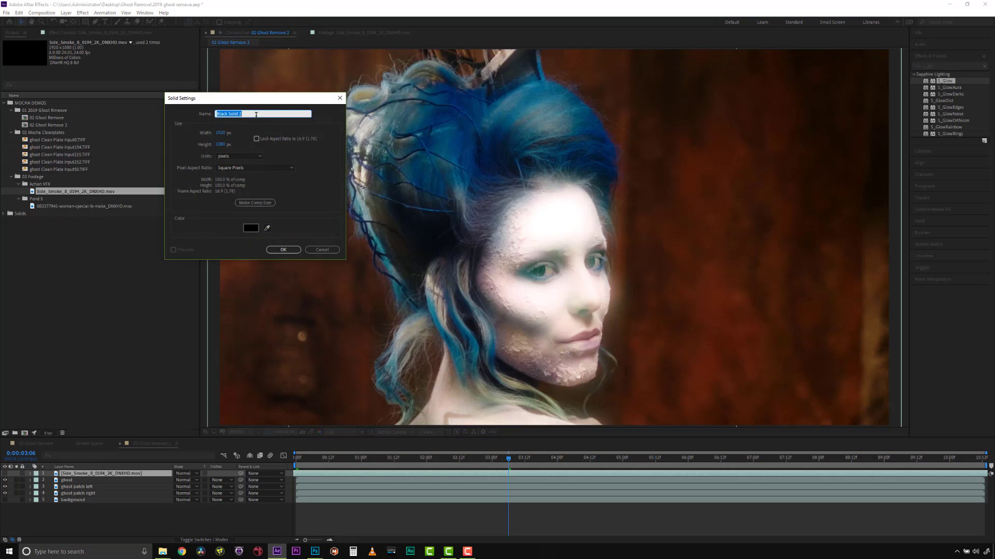
{"action": "type", "text": "particle illusion"}
{"action": "left_click", "coordinate": [283, 250]}
{"action": "type", "text": "part"}
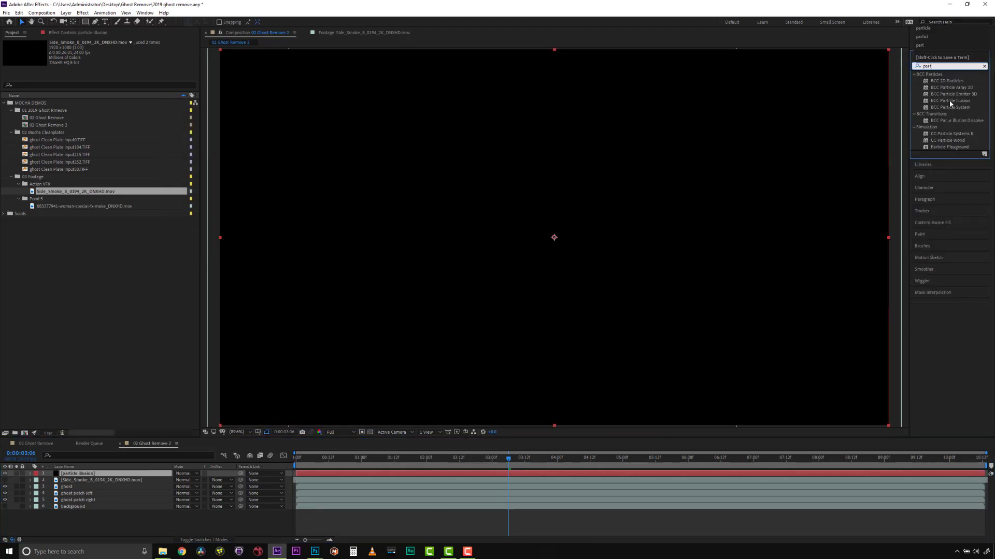
Apply BCC Particle Illusion to the particle illusion solid and launch its editor
{"action": "left_click_drag", "start_coordinate": [949, 100], "coordinate": [80, 481]}
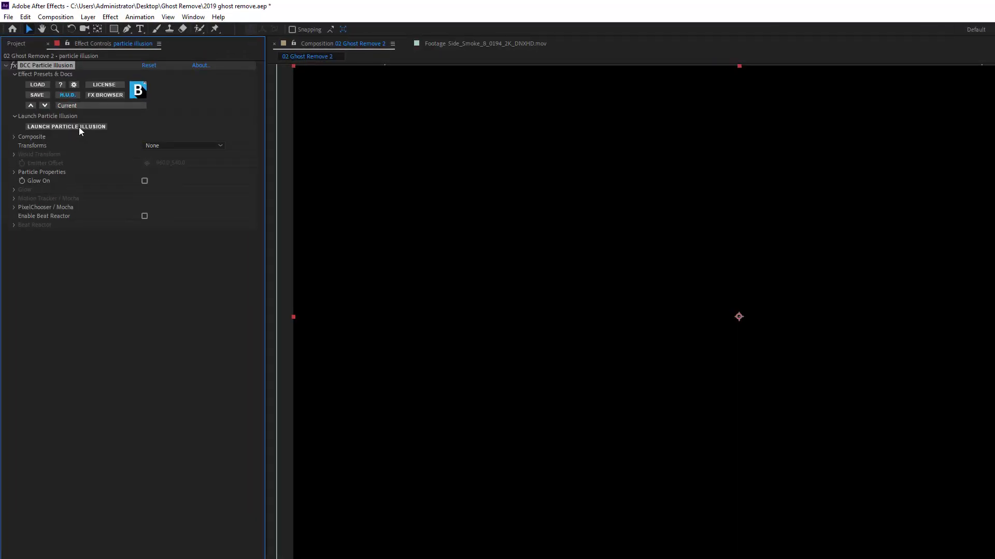
{"action": "left_click", "coordinate": [79, 127]}
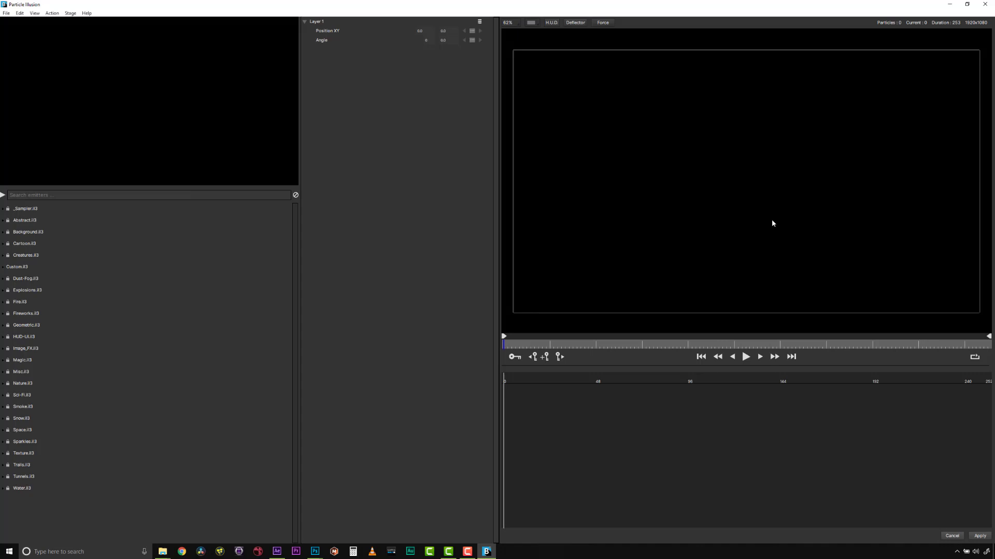
{"action": "type", "text": "vapor"}
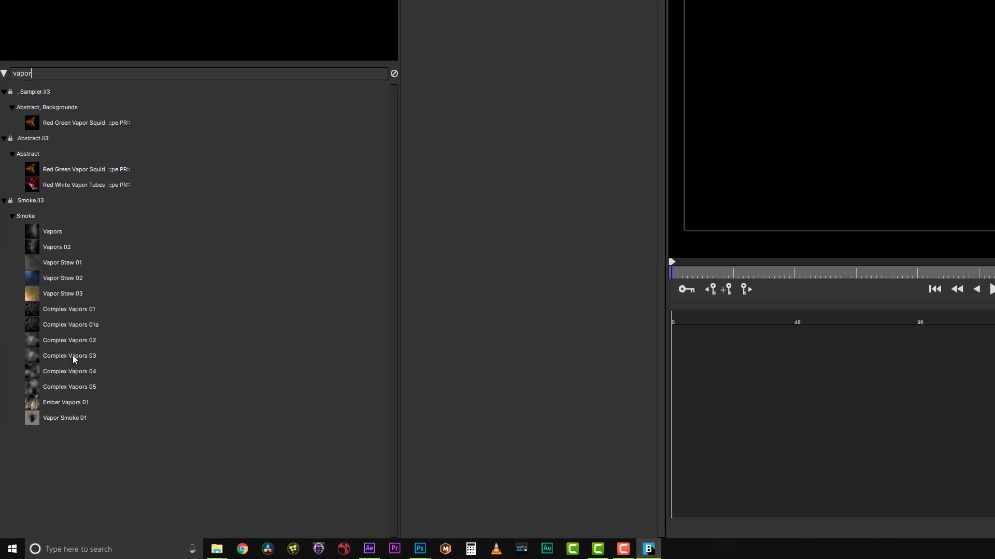
Add a Complex Vapors 03 emitter, stretch it across the stage, and set size 240
{"action": "double_click", "coordinate": [72, 356]}
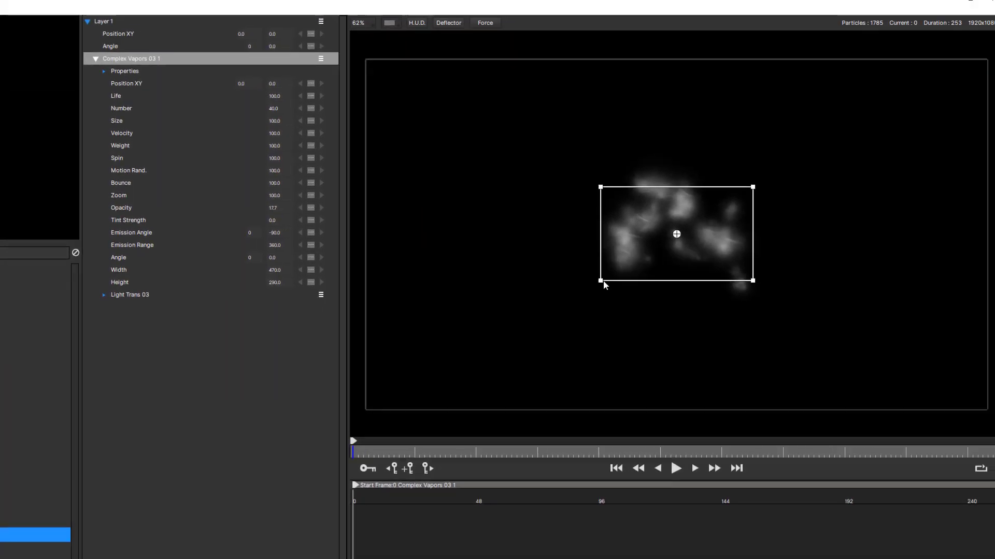
{"action": "left_click_drag", "start_coordinate": [919, 103], "coordinate": [504, 314]}
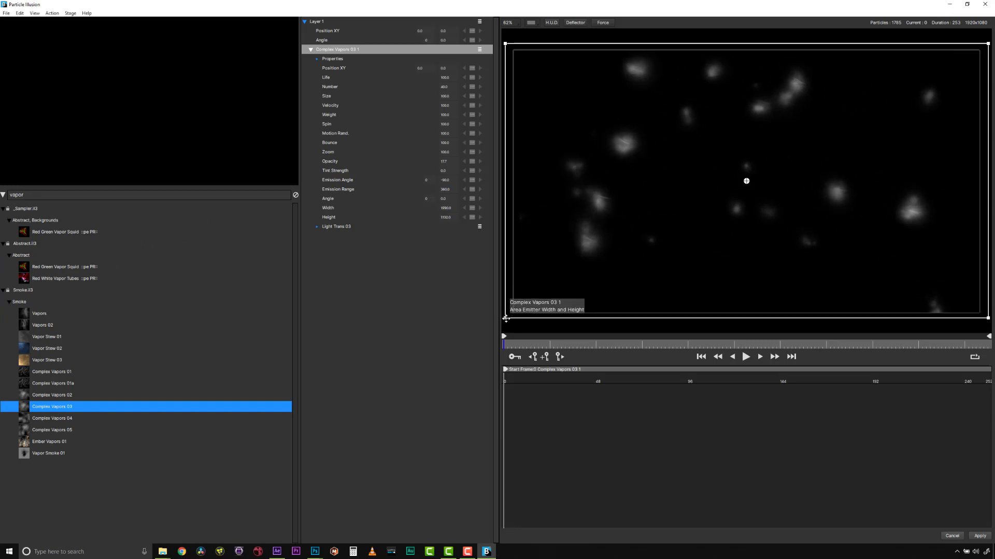
{"action": "left_click_drag", "start_coordinate": [503, 314], "coordinate": [506, 317]}
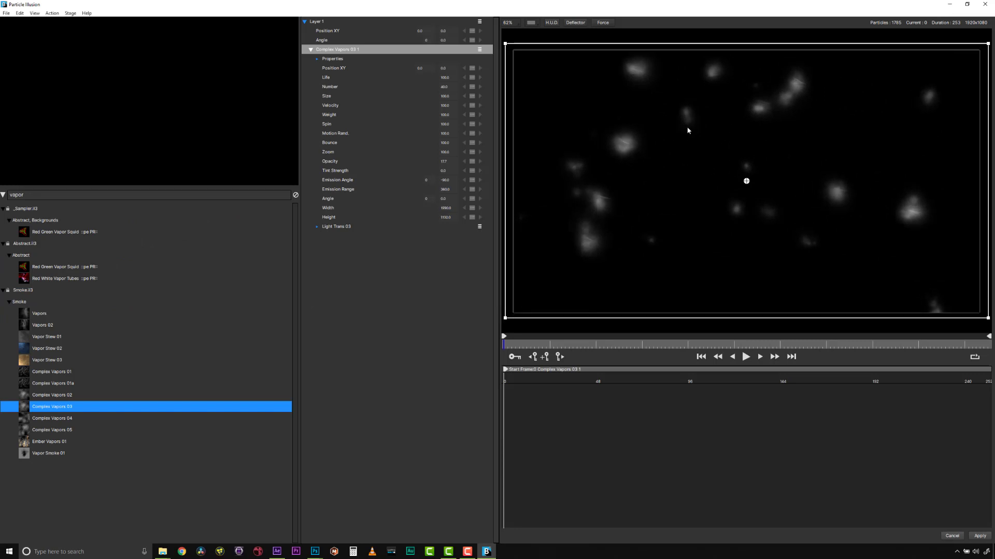
{"action": "left_click", "coordinate": [442, 96]}
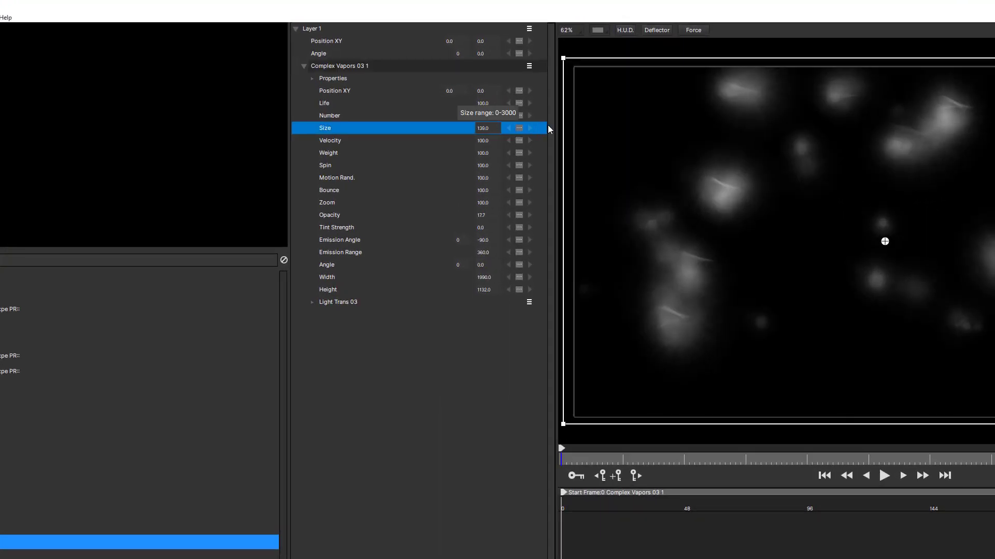
{"action": "left_click_drag", "start_coordinate": [503, 128], "coordinate": [574, 120]}
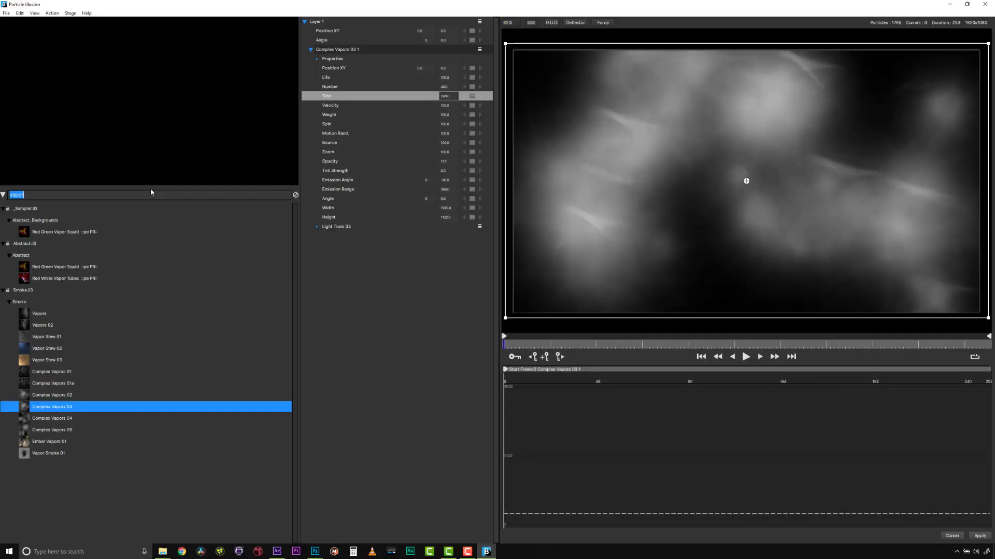
{"action": "type", "text": "magi"}
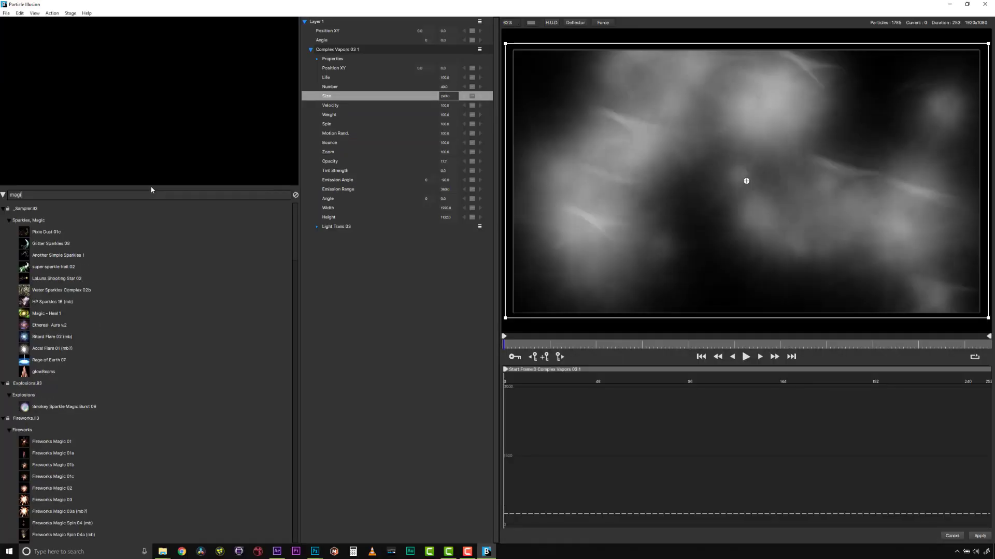
{"action": "type", "text": " smoke"}
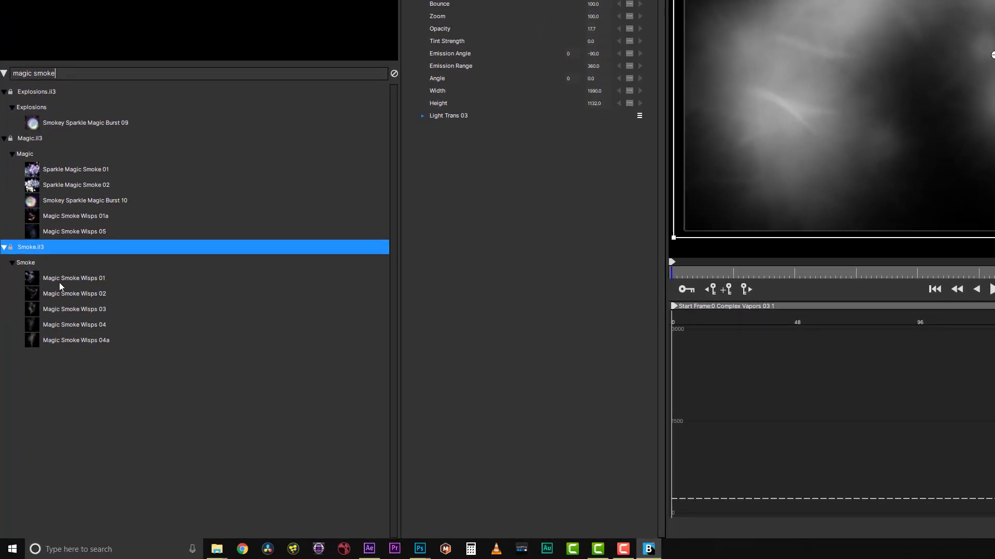
Add a Magic Smoke Wisps 01 emitter, enlarge its area, and set size 240
{"action": "left_click", "coordinate": [49, 280]}
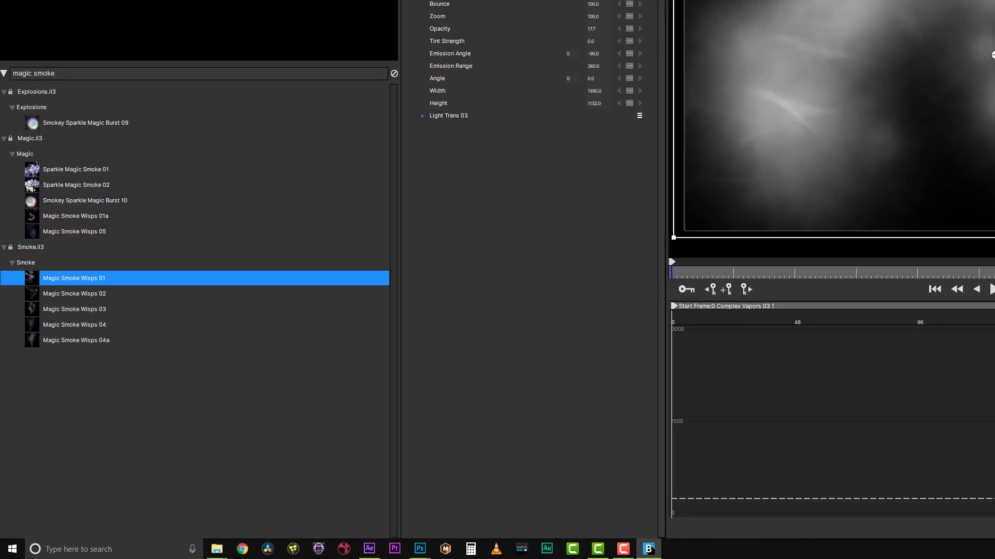
{"action": "double_click", "coordinate": [37, 279]}
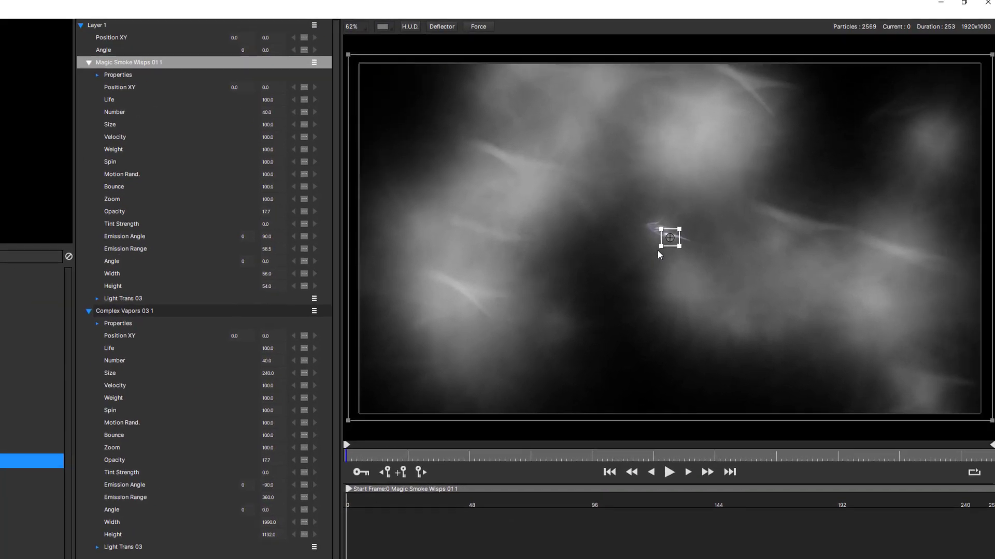
{"action": "left_click_drag", "start_coordinate": [506, 385], "coordinate": [445, 358]}
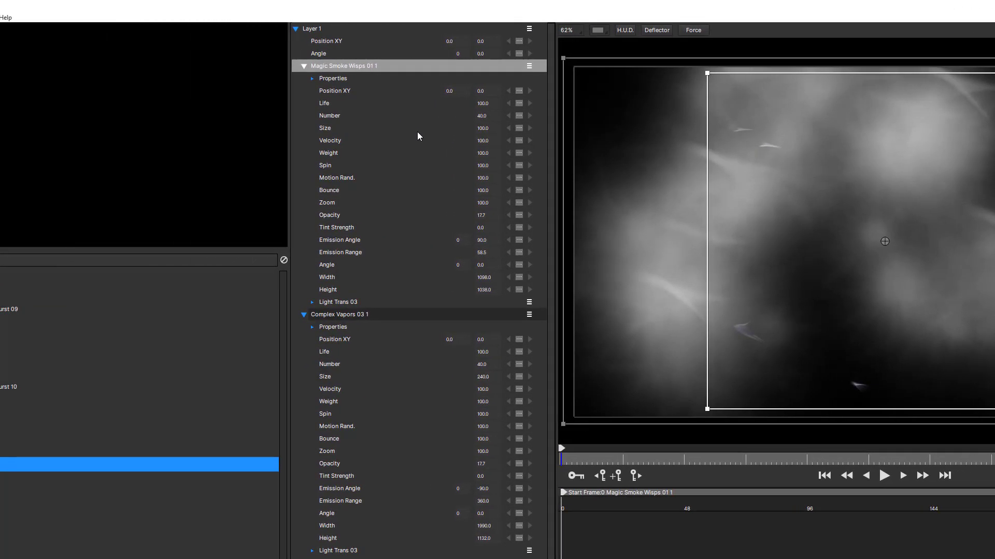
{"action": "left_click", "coordinate": [488, 128]}
{"action": "left_click_drag", "start_coordinate": [488, 127], "coordinate": [616, 127]}
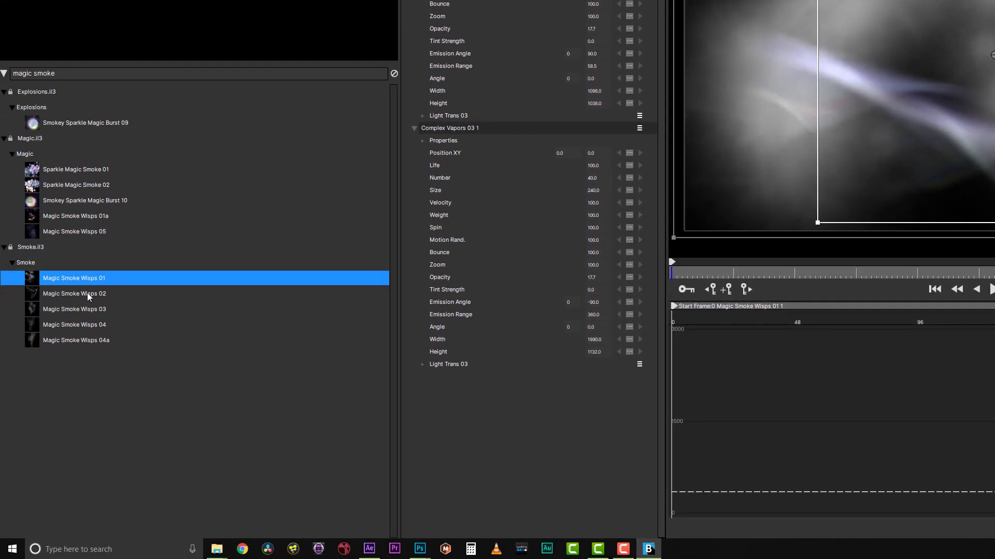
Load a Magic Smoke Wisps 02 emitter and adjust its size
{"action": "left_click", "coordinate": [88, 293]}
{"action": "left_click", "coordinate": [746, 182]}
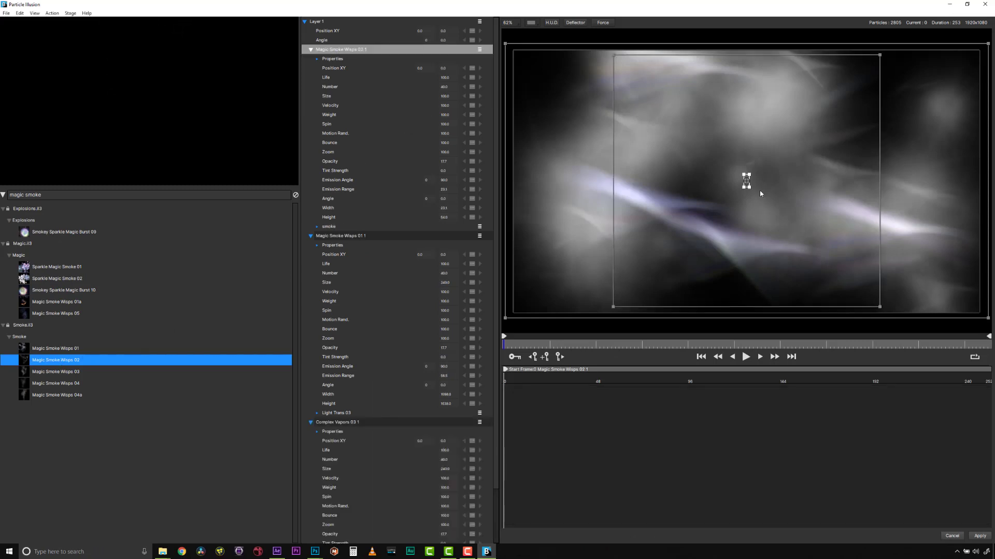
{"action": "left_click", "coordinate": [470, 96]}
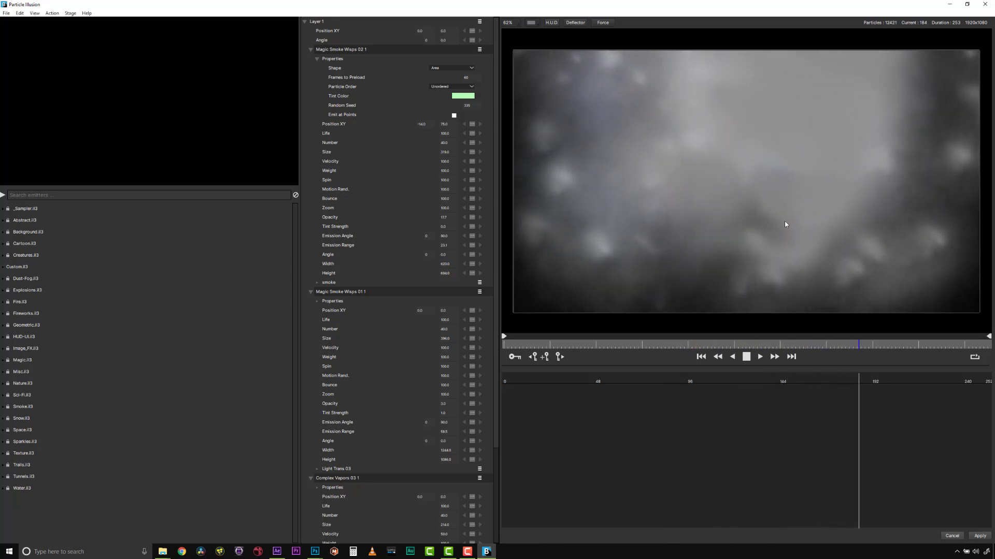
Apply the Particle Illusion smoke scene and preview it in the composition from the start
{"action": "left_click", "coordinate": [980, 536]}
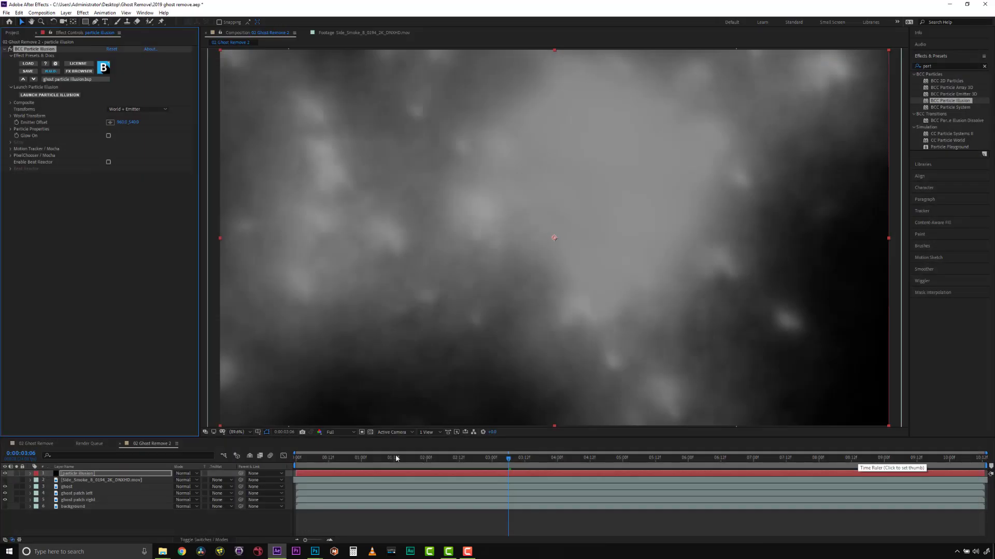
{"action": "key", "text": "Home"}
{"action": "key", "text": "space"}
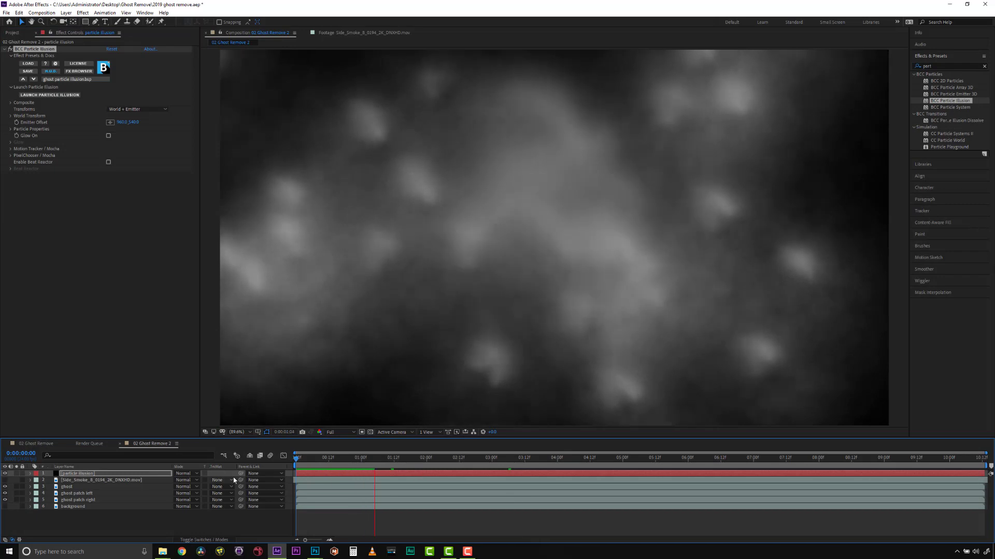
Move the particle illusion layer below the footage and set ghost's track matte to Luma Matte
{"action": "left_click_drag", "start_coordinate": [79, 473], "coordinate": [79, 483]}
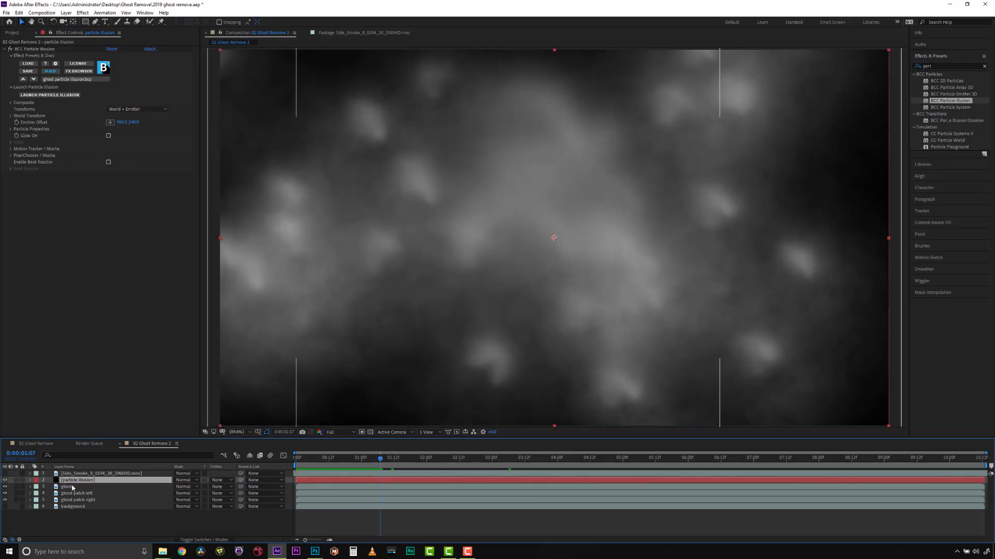
{"action": "left_click", "coordinate": [219, 488]}
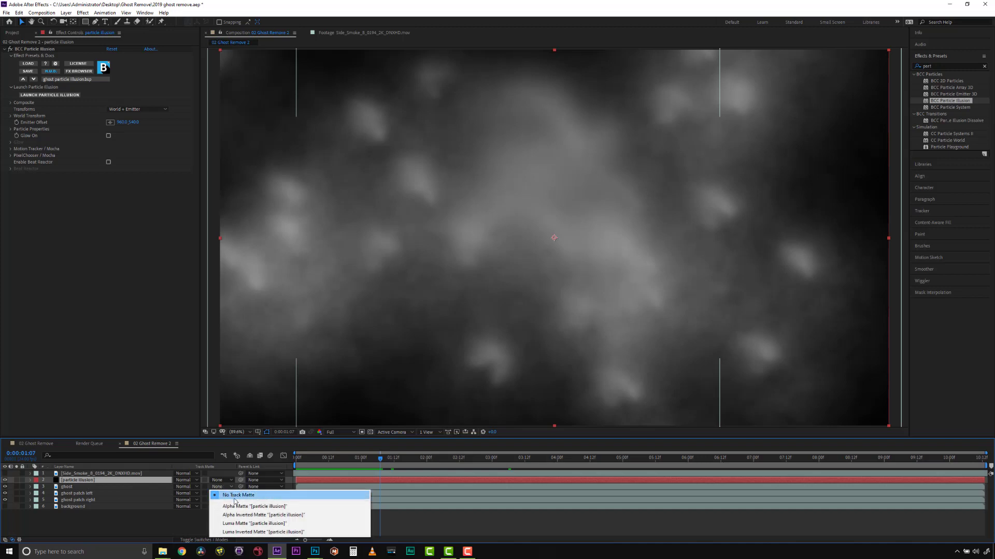
{"action": "left_click", "coordinate": [252, 523]}
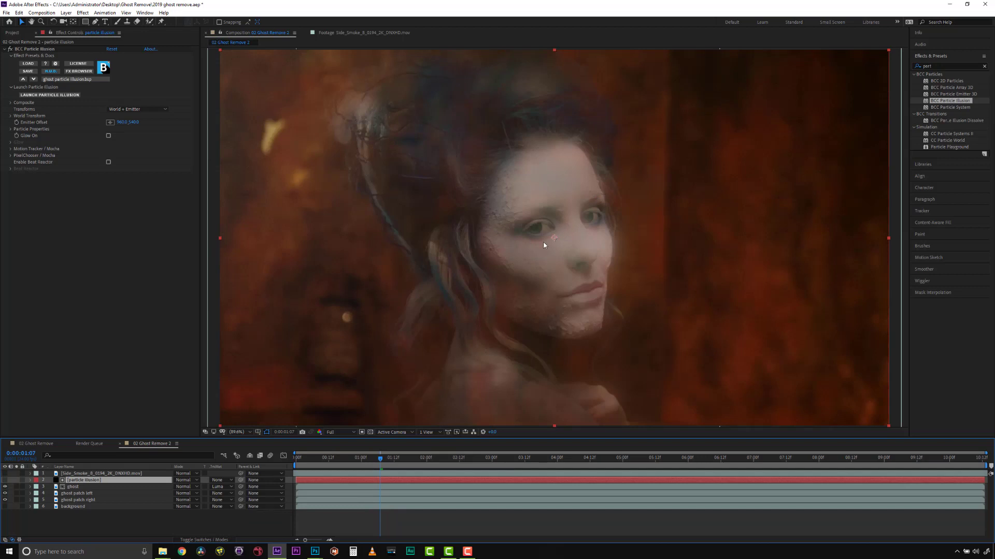
{"action": "key", "text": "Home"}
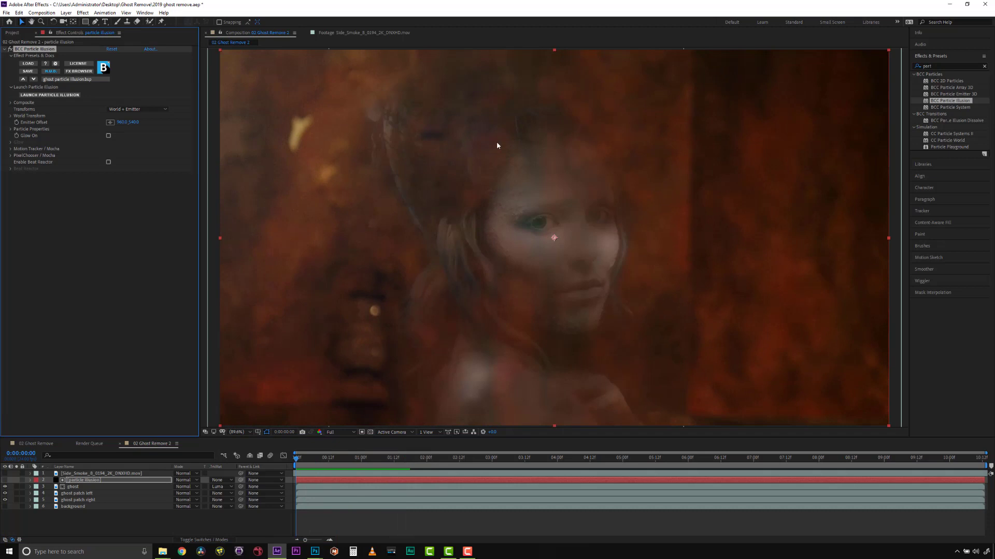
Copy BCC Particle Illusion from the particle illusion layer onto the background layer
{"action": "left_click", "coordinate": [86, 507]}
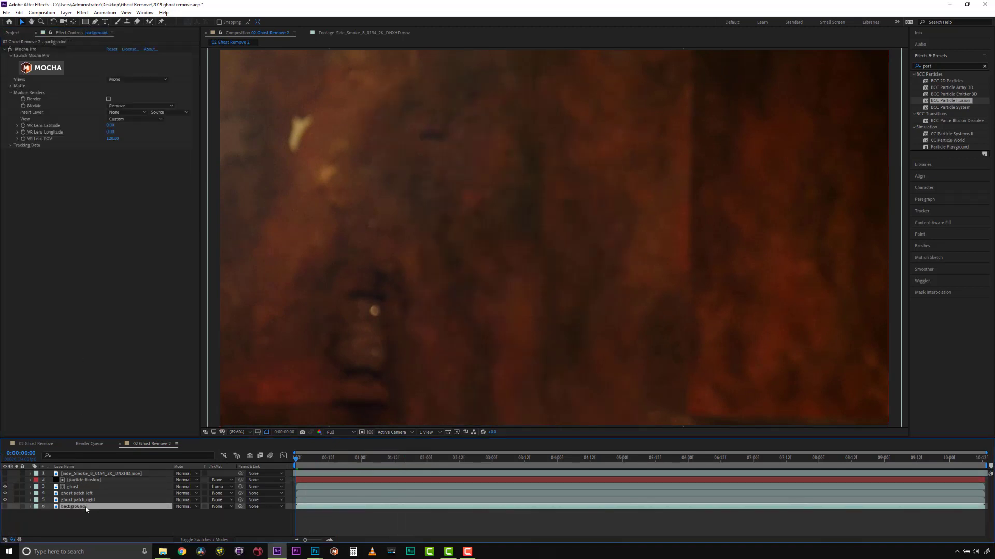
{"action": "left_click", "coordinate": [123, 481]}
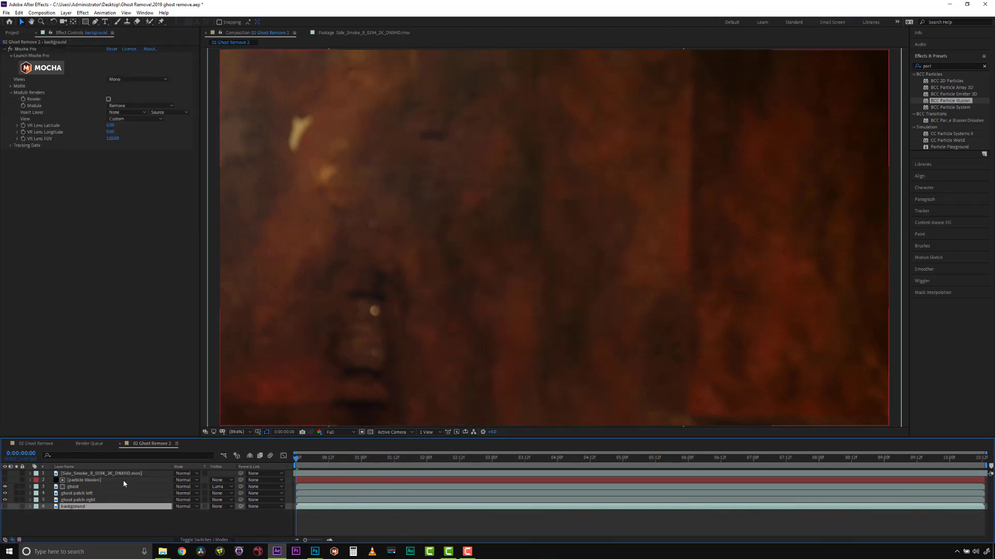
{"action": "key", "text": "ctrl+c"}
{"action": "left_click", "coordinate": [75, 507]}
{"action": "key", "text": "ctrl+v"}
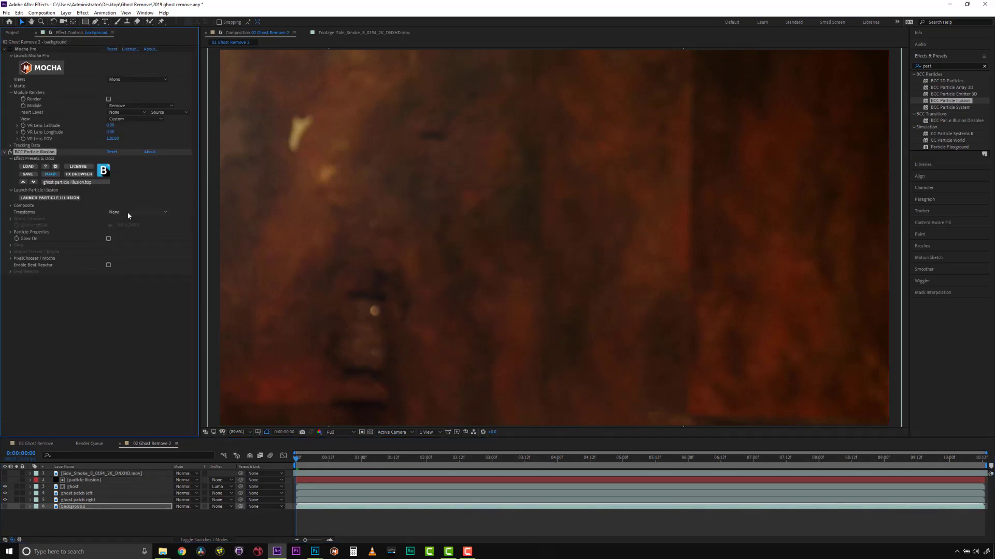
Set the pasted effect's Transforms to World + Emitter and expand its Motion Tracker settings
{"action": "left_click", "coordinate": [108, 237]}
{"action": "left_click", "coordinate": [128, 241]}
{"action": "left_click", "coordinate": [10, 252]}
Launch the Mocha Motion Tracker and place an enlarged Emitter Offset search area on the forehead
{"action": "left_click", "coordinate": [56, 267]}
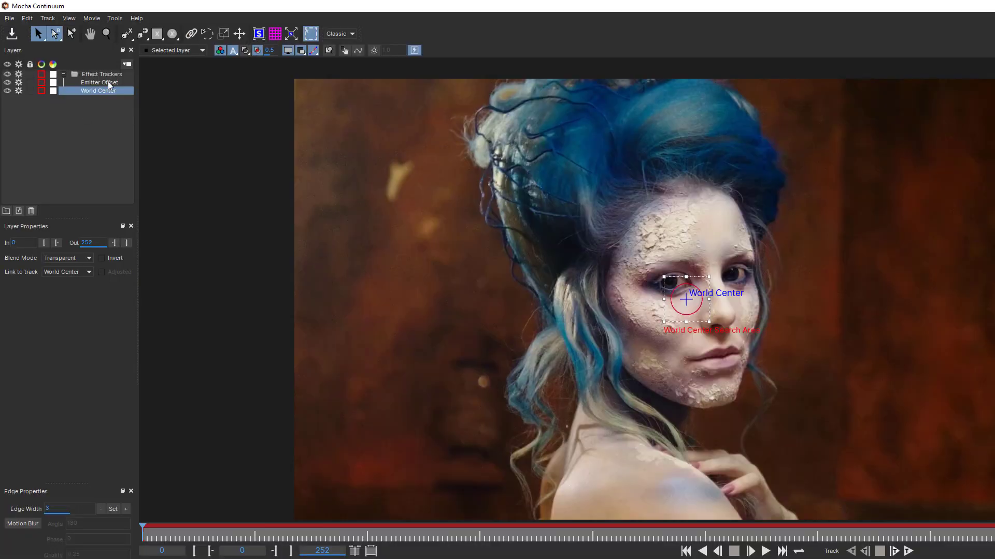
{"action": "left_click", "coordinate": [73, 62]}
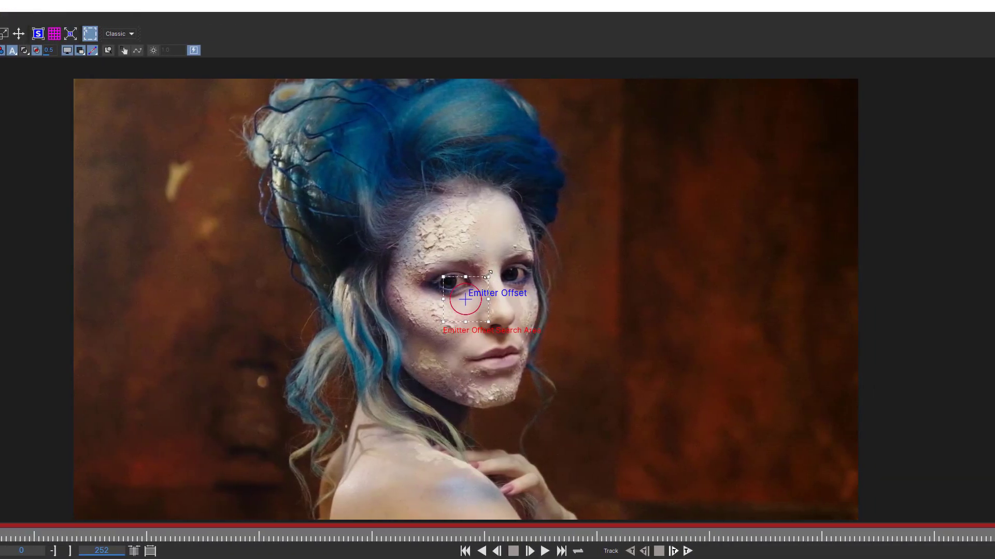
{"action": "mouse_move", "coordinate": [488, 276]}
{"action": "left_mouse_down"}
{"action": "mouse_move", "coordinate": [556, 238]}
{"action": "mouse_move", "coordinate": [635, 219]}
{"action": "mouse_move", "coordinate": [498, 190]}
{"action": "left_mouse_up"}
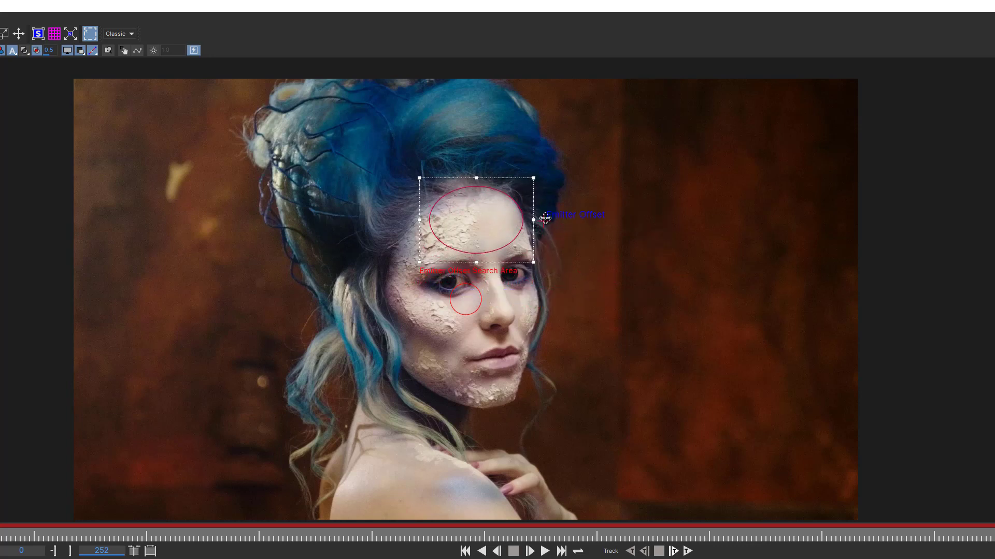
{"action": "left_click_drag", "start_coordinate": [465, 299], "coordinate": [482, 230]}
Move the World Center search area onto the wall right of the face and track forward
{"action": "left_click_drag", "start_coordinate": [464, 286], "coordinate": [754, 226]}
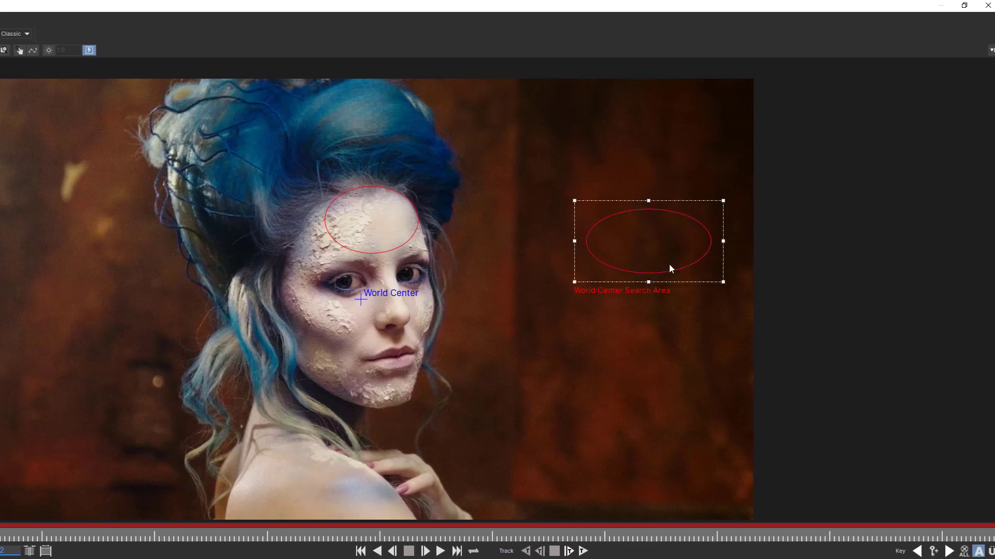
{"action": "left_click_drag", "start_coordinate": [648, 282], "coordinate": [648, 342]}
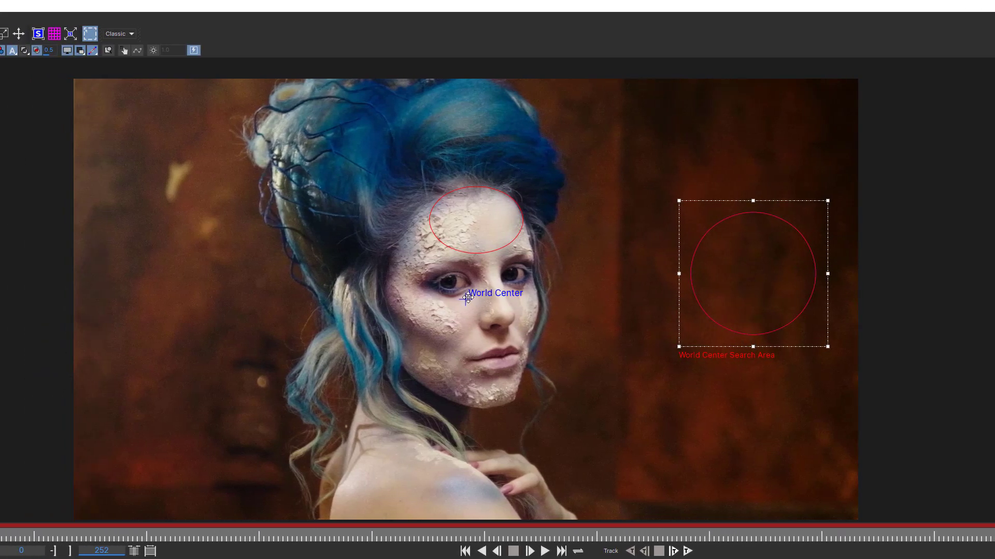
{"action": "left_click_drag", "start_coordinate": [361, 299], "coordinate": [757, 265]}
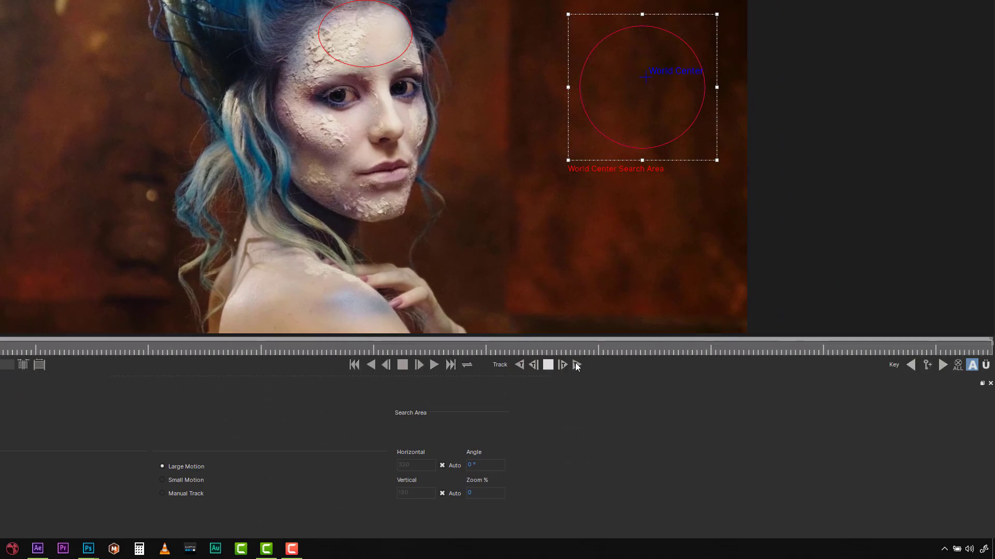
{"action": "left_click", "coordinate": [576, 364]}
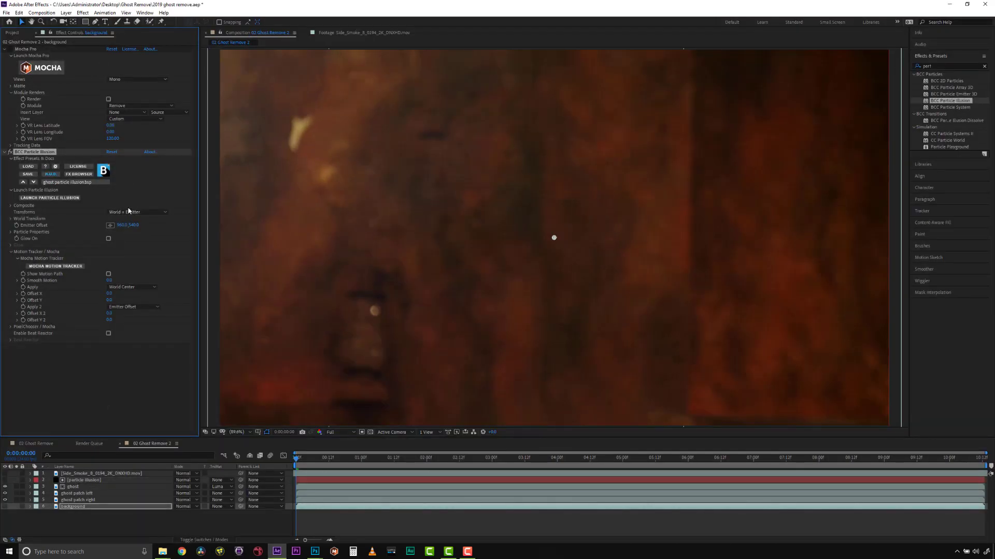
Preview the tracked particle illusion smoke with the ghost, check a mid-clip frame, then rewind
{"action": "left_click", "coordinate": [78, 480]}
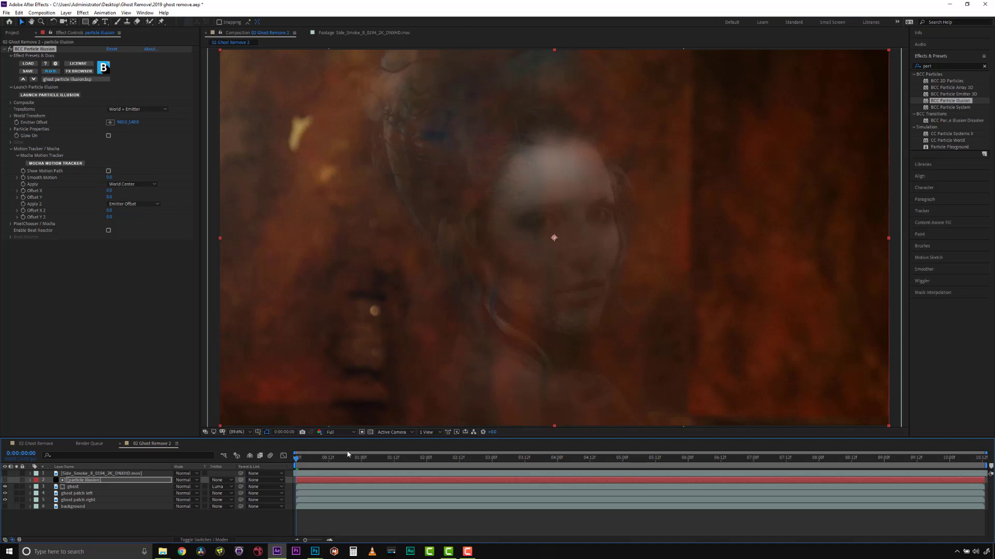
{"action": "key", "text": "space"}
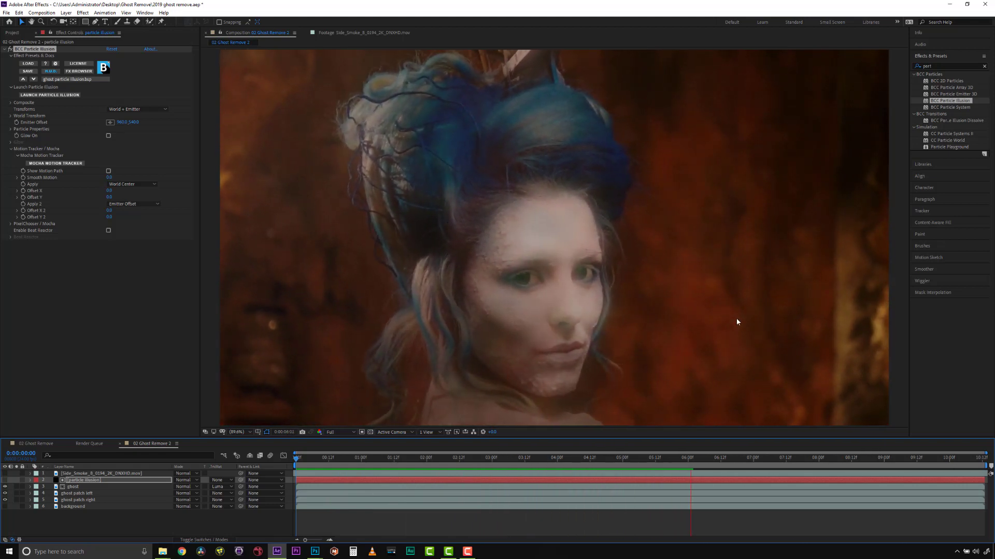
{"action": "key", "text": "space"}
{"action": "left_click_drag", "start_coordinate": [659, 458], "coordinate": [520, 457]}
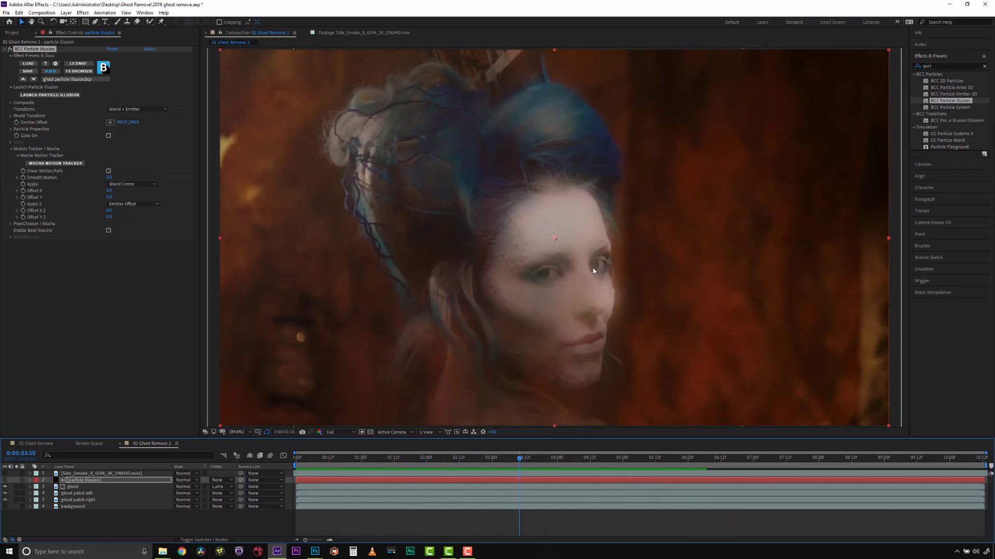
{"action": "key", "text": "Home"}
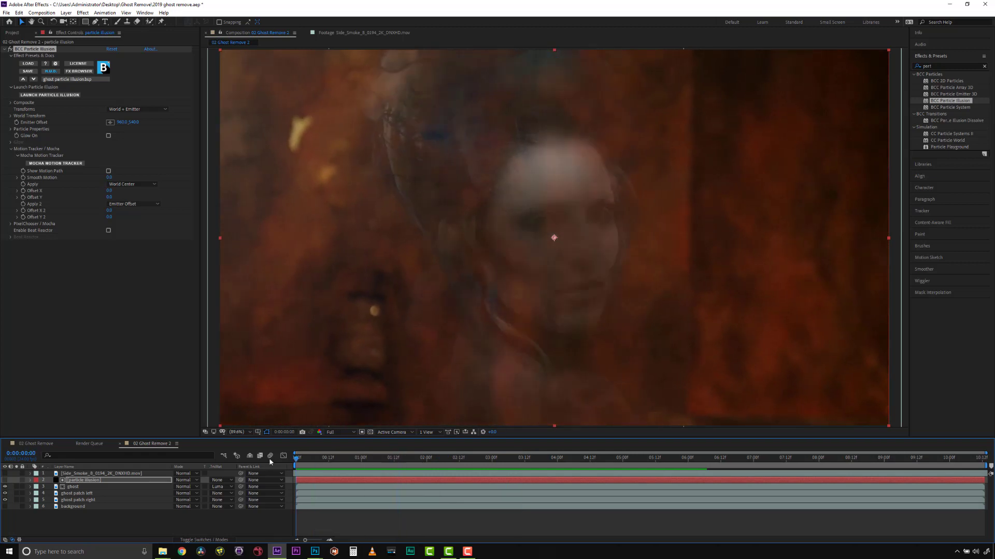
Draw ellipse shapes around both of the woman's eyes on the background layer
{"action": "left_click", "coordinate": [89, 508]}
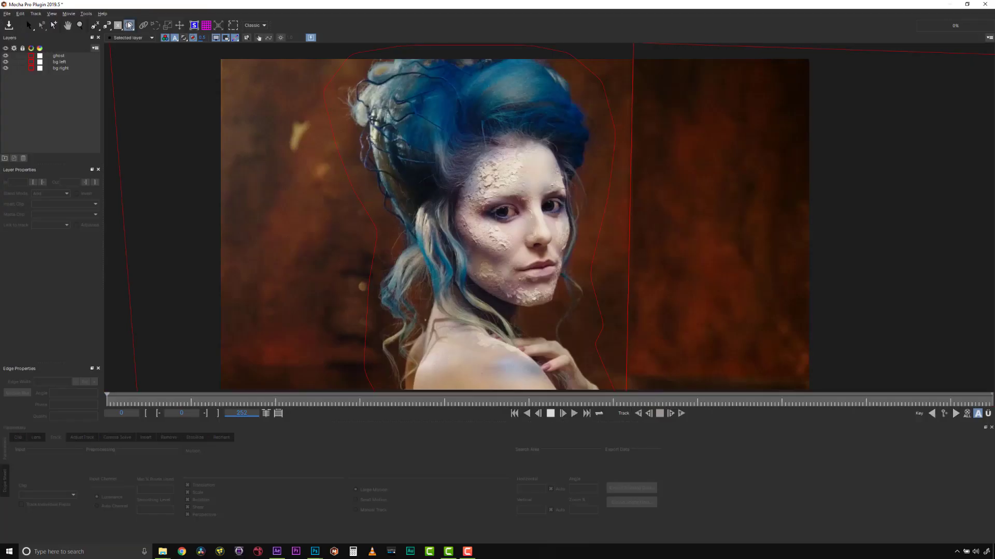
{"action": "left_click_drag", "start_coordinate": [482, 194], "coordinate": [526, 227]}
{"action": "left_click", "coordinate": [526, 228]}
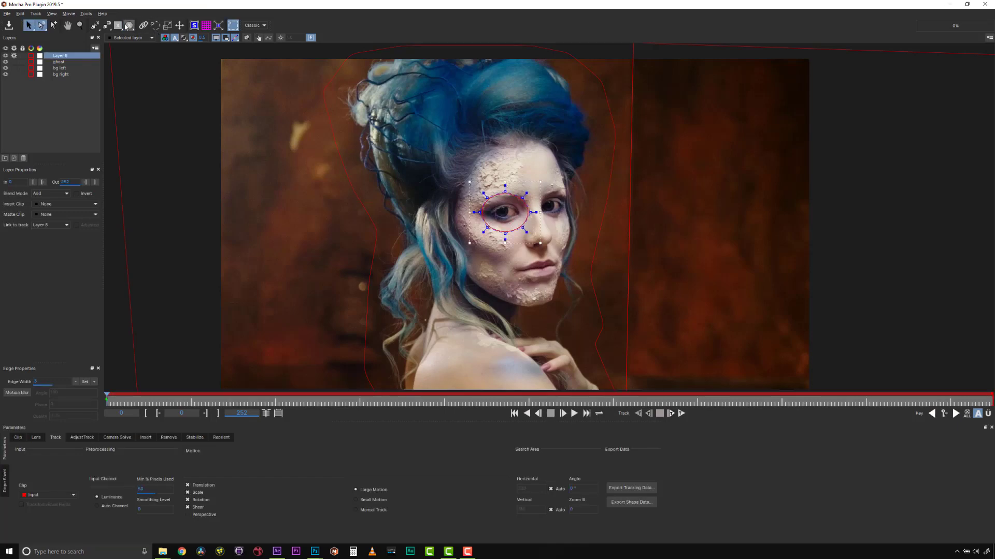
{"action": "left_click", "coordinate": [130, 48]}
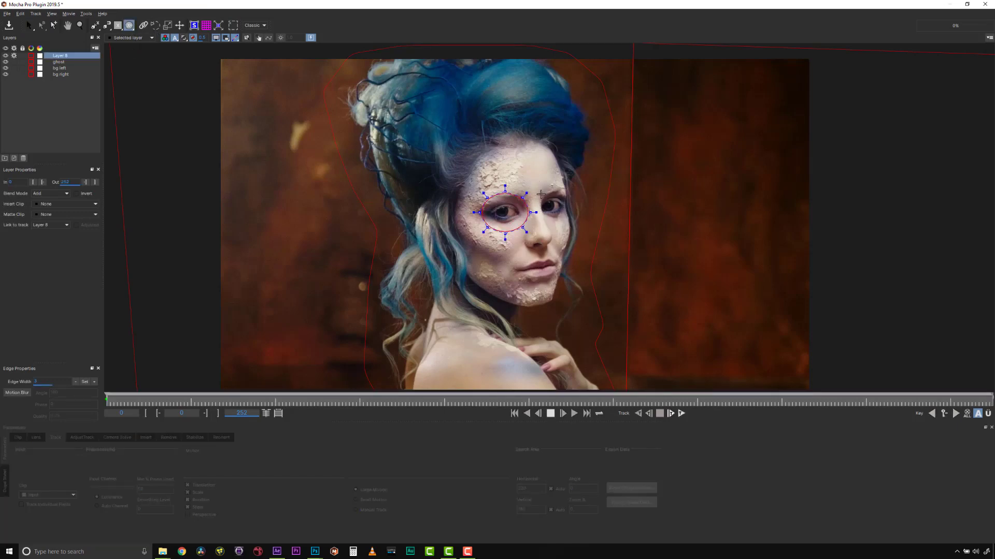
{"action": "left_click_drag", "start_coordinate": [552, 208], "coordinate": [575, 228]}
{"action": "left_click", "coordinate": [575, 227]}
Name the layer eyes, link it to the ghost track, and verify mid and last frames
{"action": "double_click", "coordinate": [61, 54]}
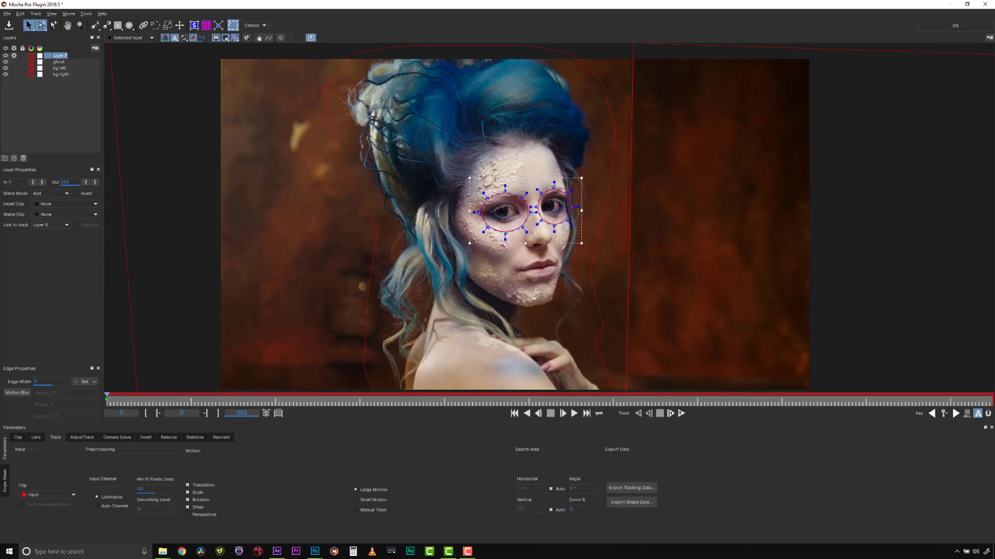
{"action": "type", "text": "eyes"}
{"action": "left_click", "coordinate": [51, 226]}
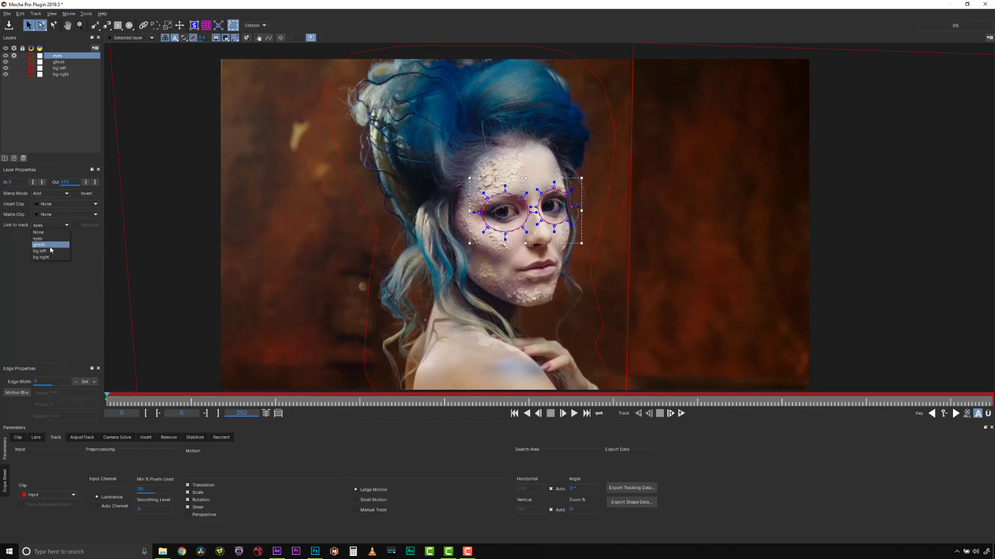
{"action": "left_click", "coordinate": [52, 237]}
{"action": "left_click", "coordinate": [114, 402]}
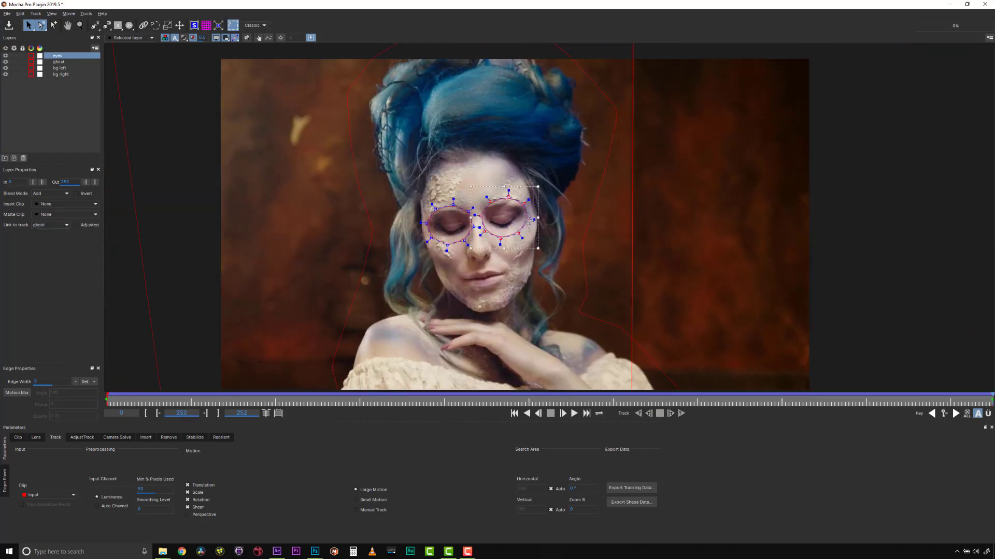
{"action": "key", "text": "shift+Right"}
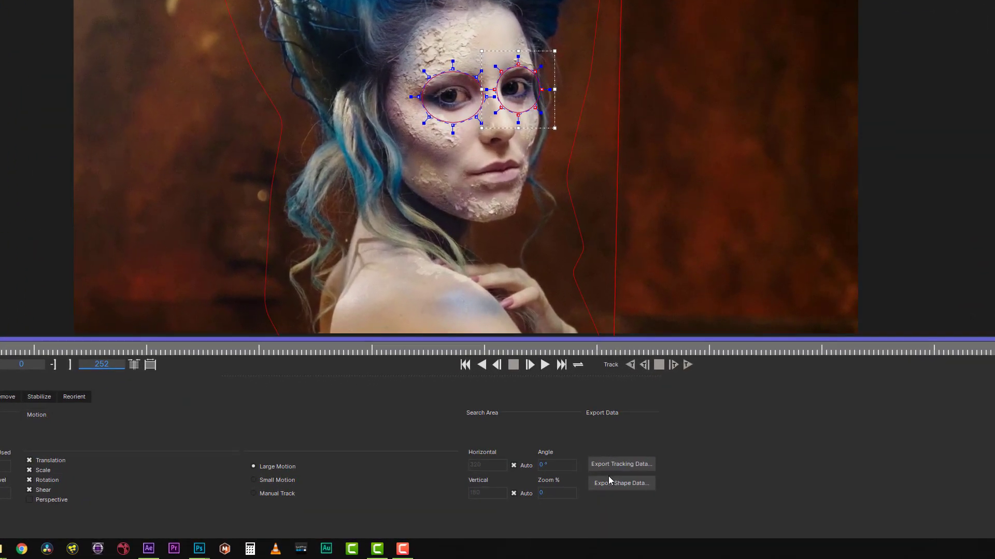
Export the eye shapes in 'Mocha shape data for AE' format to the clipboard
{"action": "left_click", "coordinate": [630, 502]}
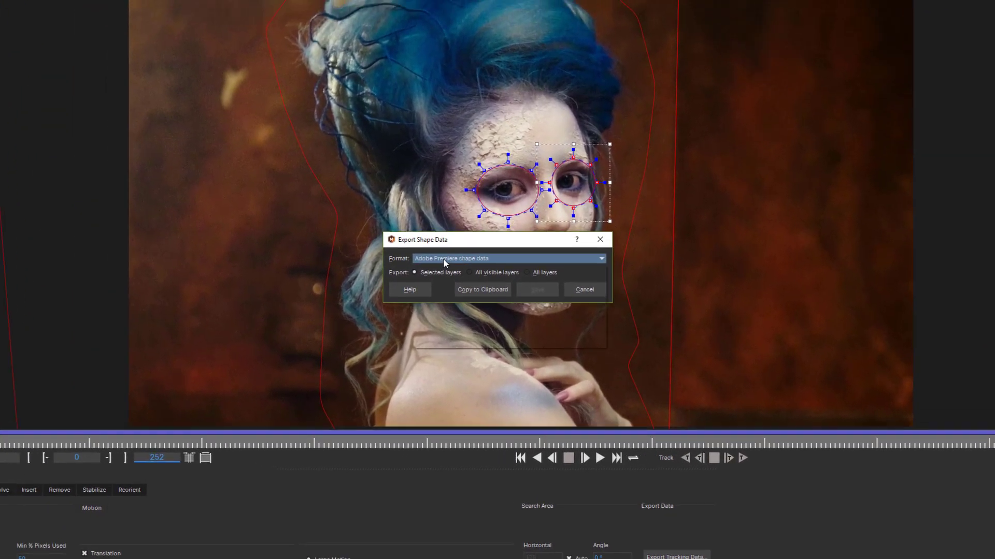
{"action": "left_click", "coordinate": [454, 196]}
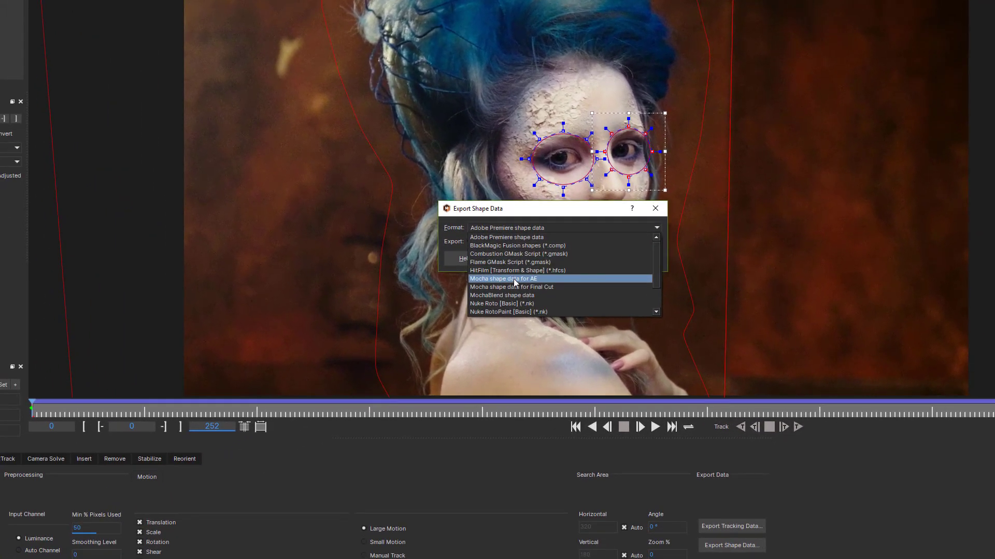
{"action": "left_click", "coordinate": [393, 341]}
{"action": "left_click", "coordinate": [528, 260]}
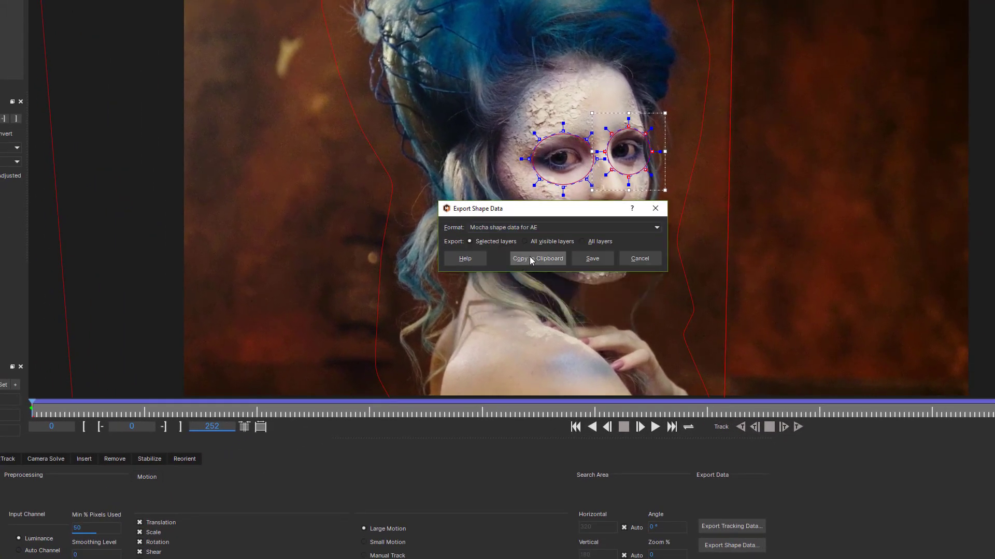
{"action": "left_click", "coordinate": [539, 258]}
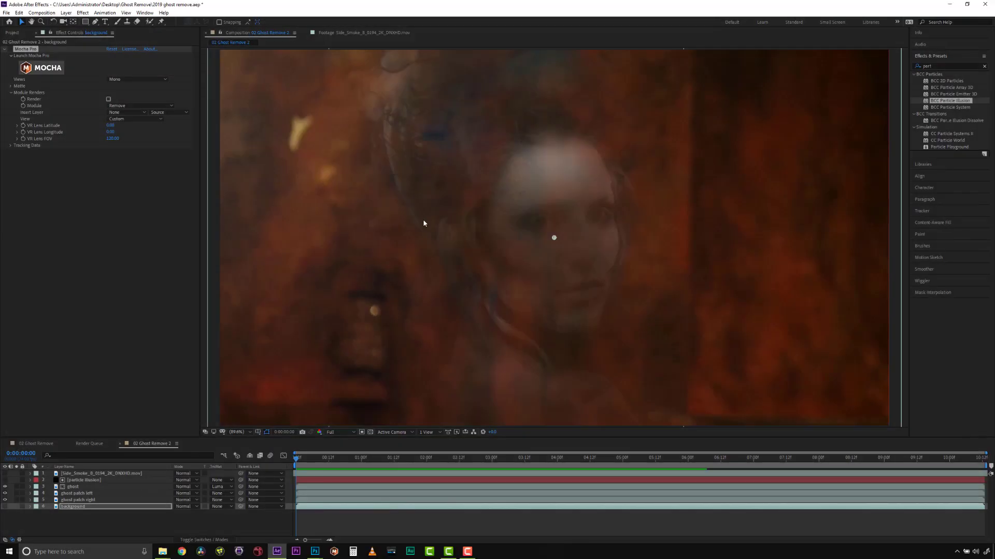
Duplicate the background layer, move the copy to second place and name it eyes
{"action": "left_click", "coordinate": [82, 508]}
{"action": "key", "text": "ctrl+d"}
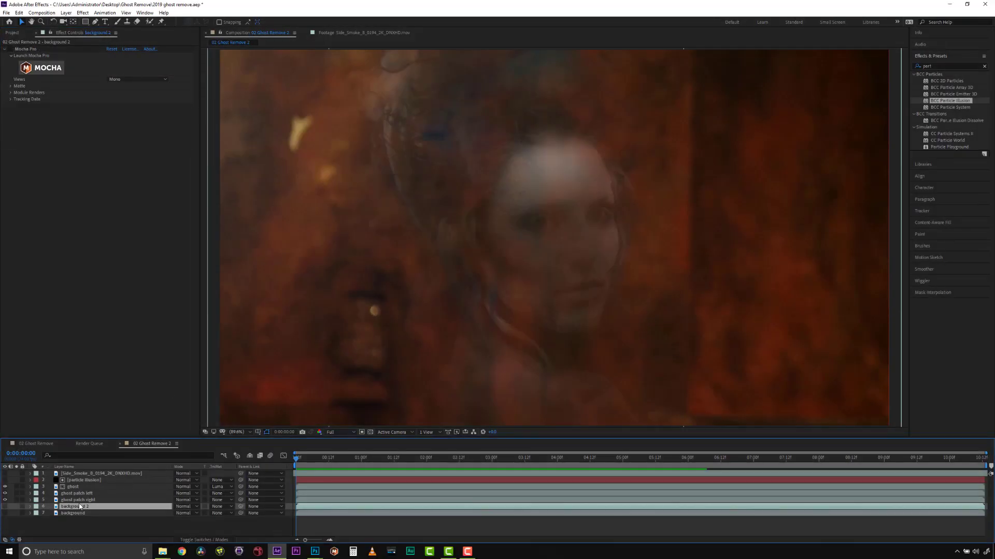
{"action": "left_click_drag", "start_coordinate": [81, 509], "coordinate": [84, 478]}
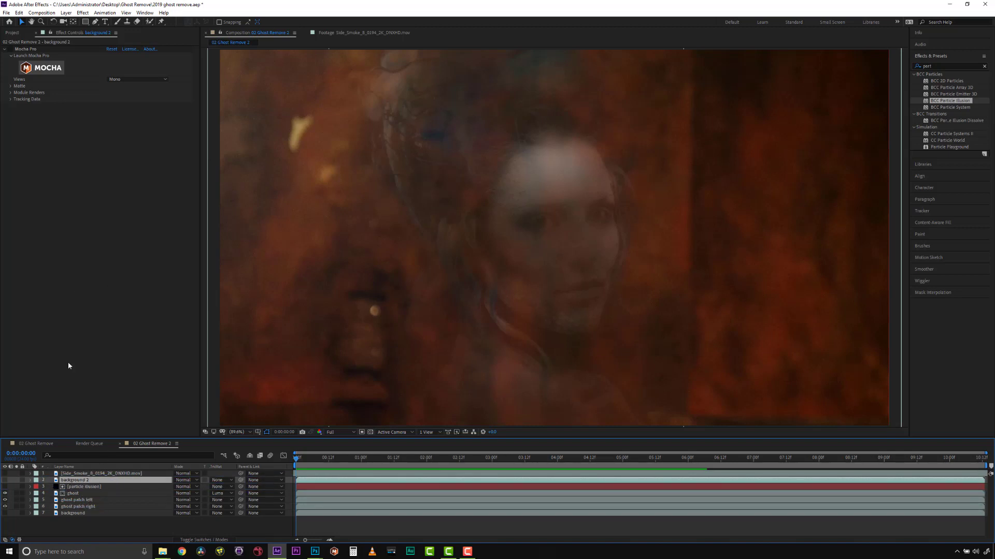
{"action": "type", "text": "ey"}
{"action": "key", "text": "Return"}
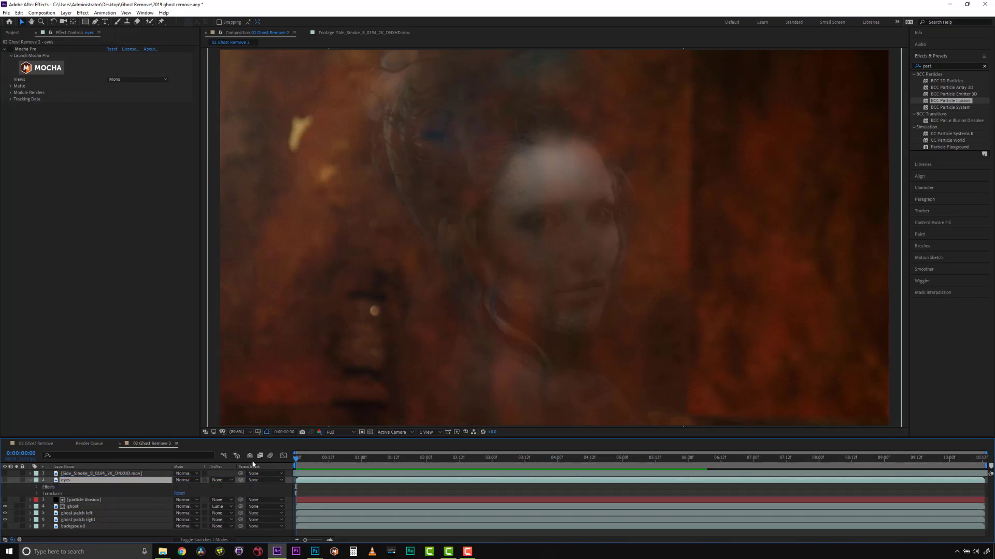
Paste the tracked Mocha eye masks onto the eyes layer and reveal its mask and transform properties
{"action": "left_click", "coordinate": [18, 13]}
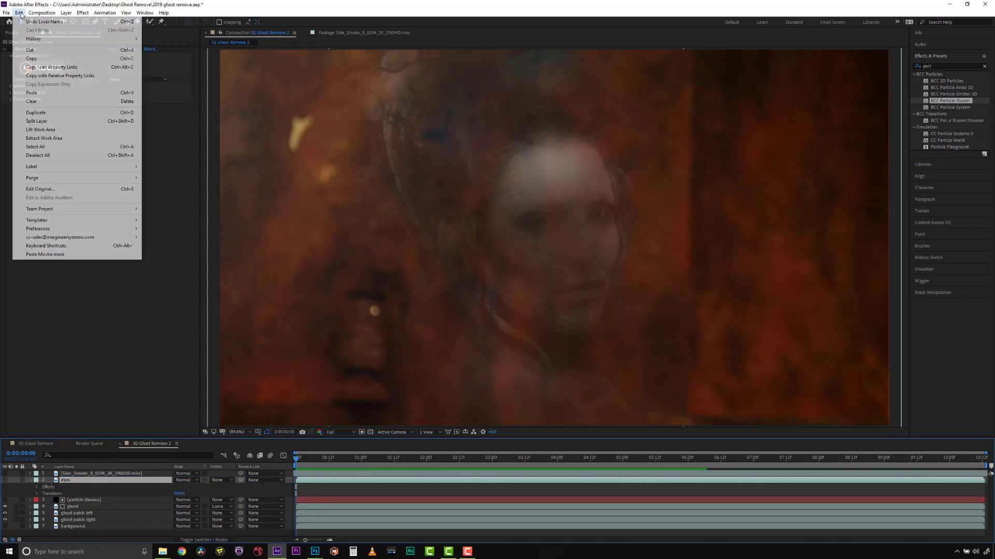
{"action": "left_click", "coordinate": [66, 259]}
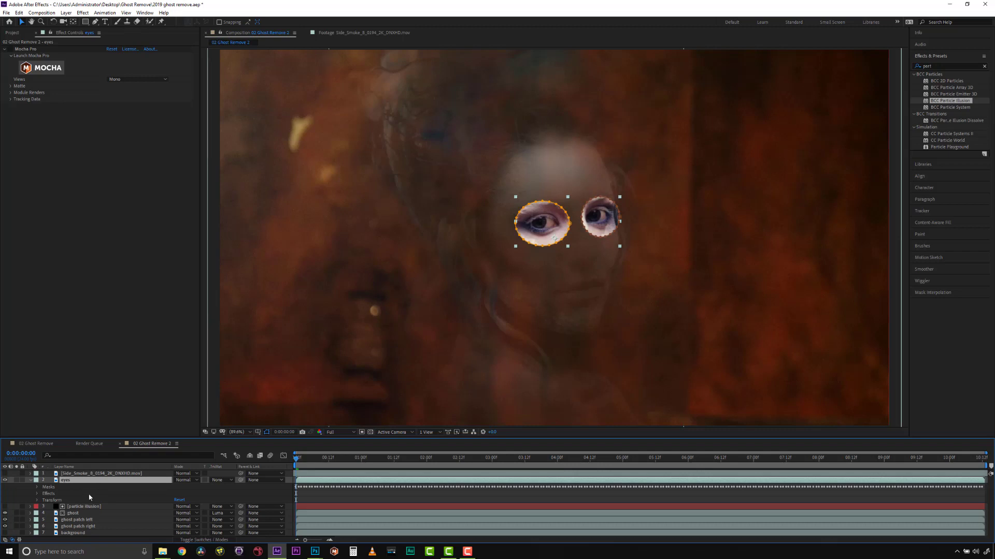
{"action": "left_click", "coordinate": [37, 501]}
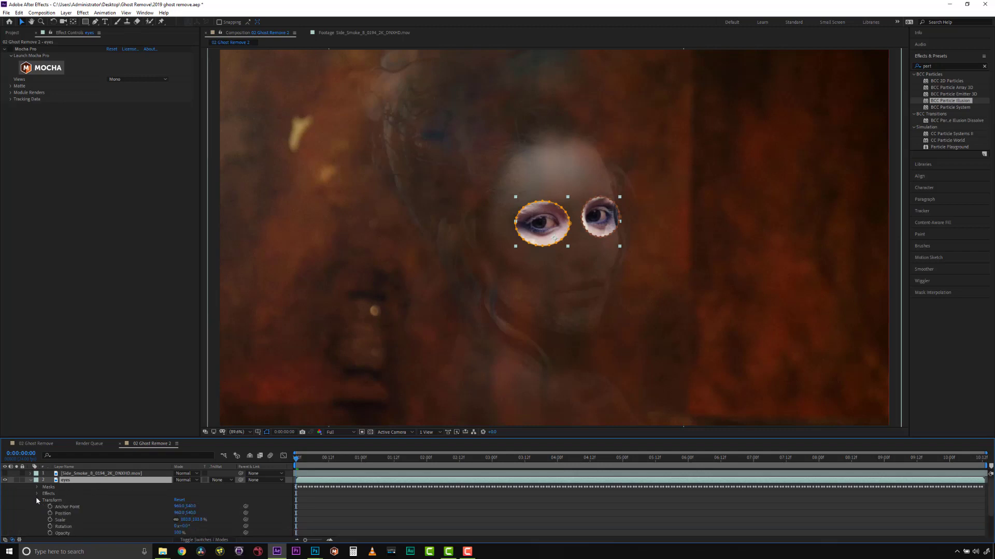
{"action": "left_click", "coordinate": [39, 496]}
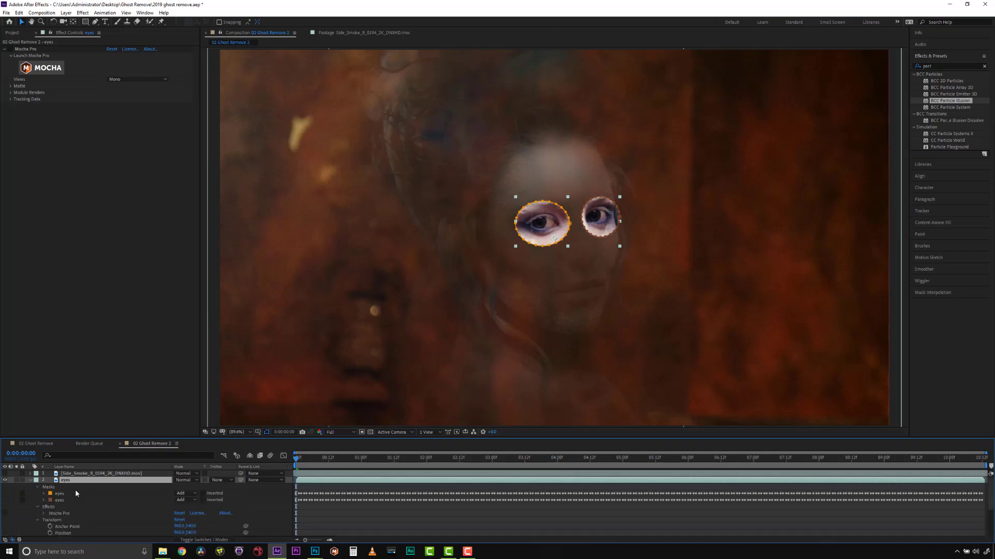
Feather the eye masks by 60 and set the eyes layer opacity to 50%
{"action": "left_click", "coordinate": [50, 500]}
{"action": "left_click", "coordinate": [185, 508]}
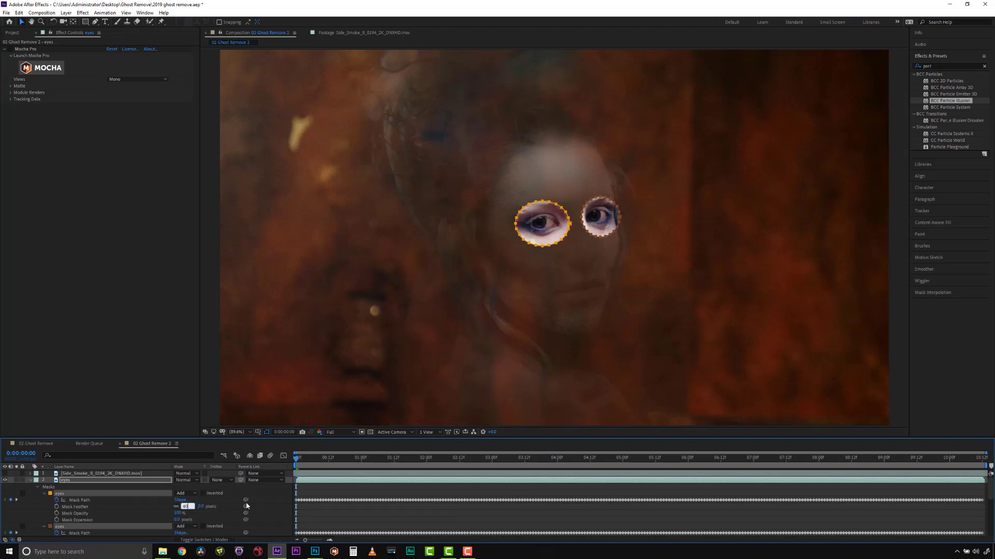
{"action": "type", "text": "60"}
{"action": "key", "text": "Return"}
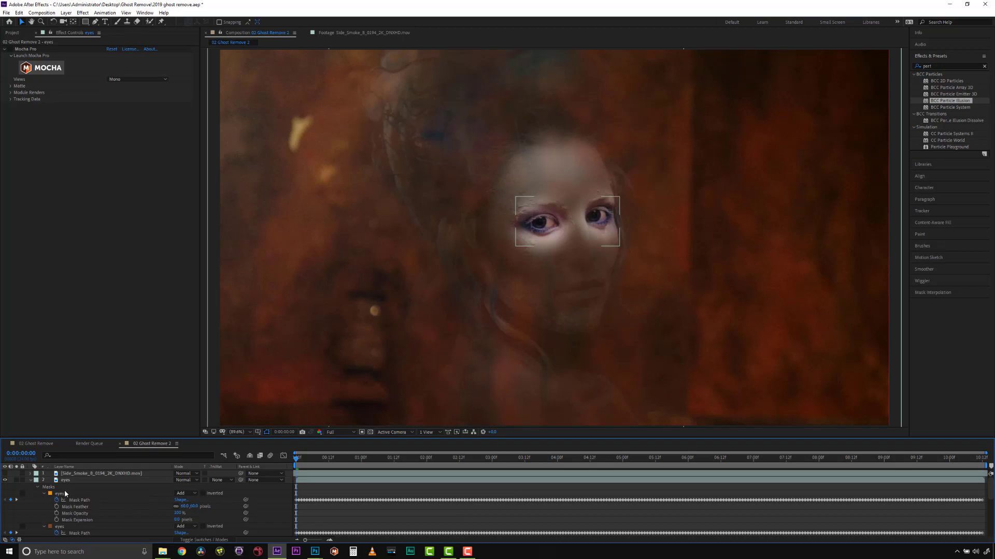
{"action": "left_click", "coordinate": [66, 494]}
{"action": "left_click", "coordinate": [550, 228]}
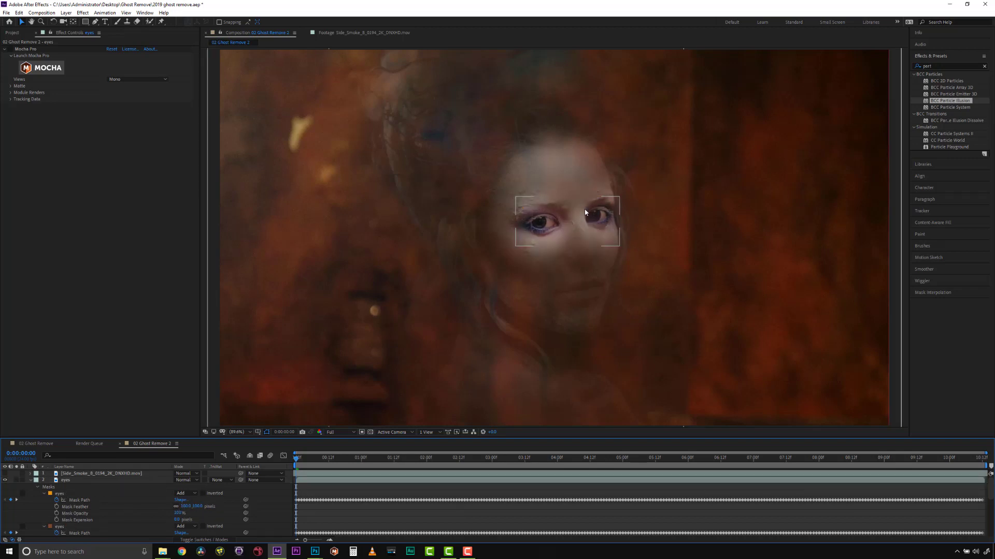
{"action": "scroll", "coordinate": [194, 506], "scroll_direction": "down", "scroll_amount": 3}
{"action": "scroll", "coordinate": [193, 506], "scroll_direction": "down", "scroll_amount": 2}
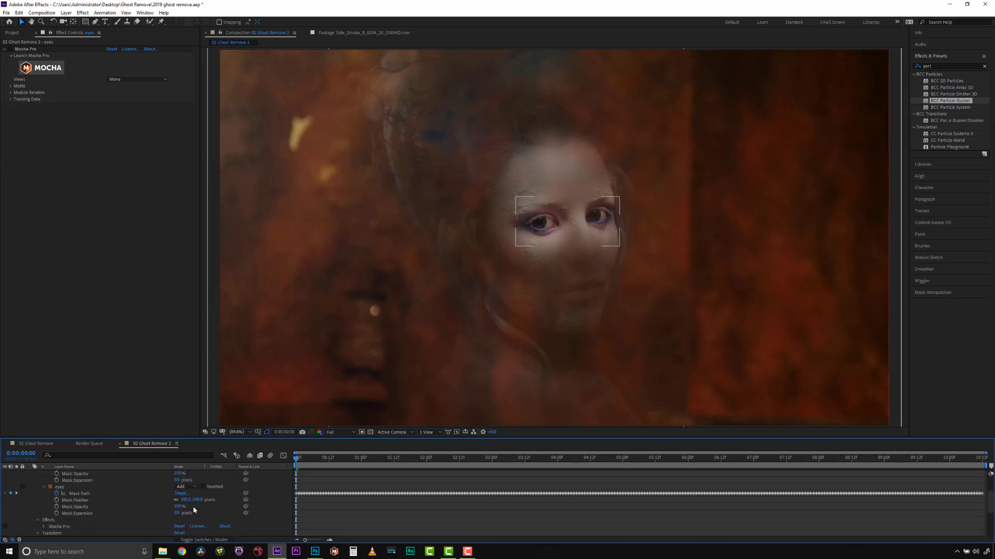
{"action": "scroll", "coordinate": [193, 506], "scroll_direction": "down", "scroll_amount": 2}
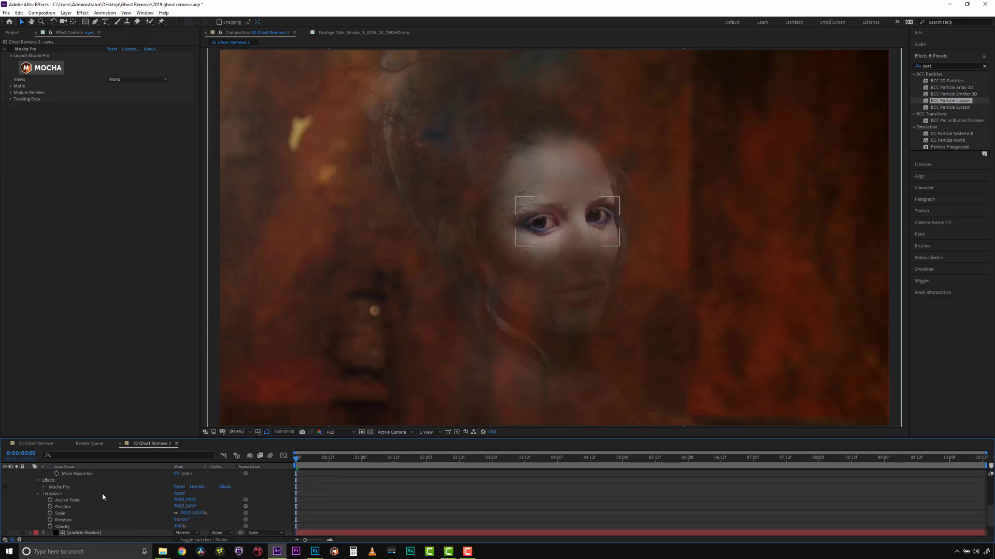
{"action": "left_click", "coordinate": [179, 527]}
{"action": "type", "text": "50"}
{"action": "key", "text": "Return"}
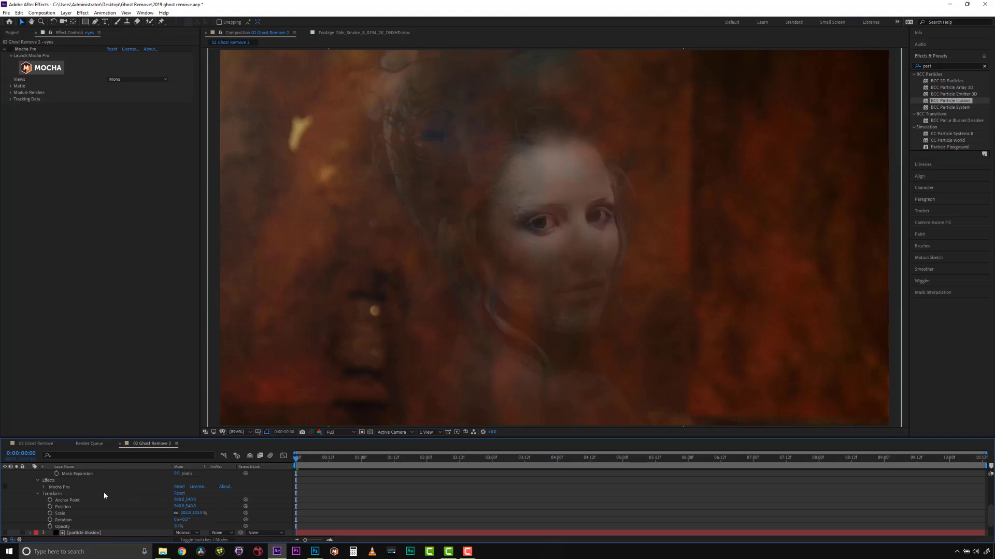
{"action": "scroll", "coordinate": [101, 497], "scroll_direction": "down", "scroll_amount": 3}
Copy the ghost layer's S_Glow effect onto the eyes layer, then review the ghost layer
{"action": "left_click", "coordinate": [77, 514]}
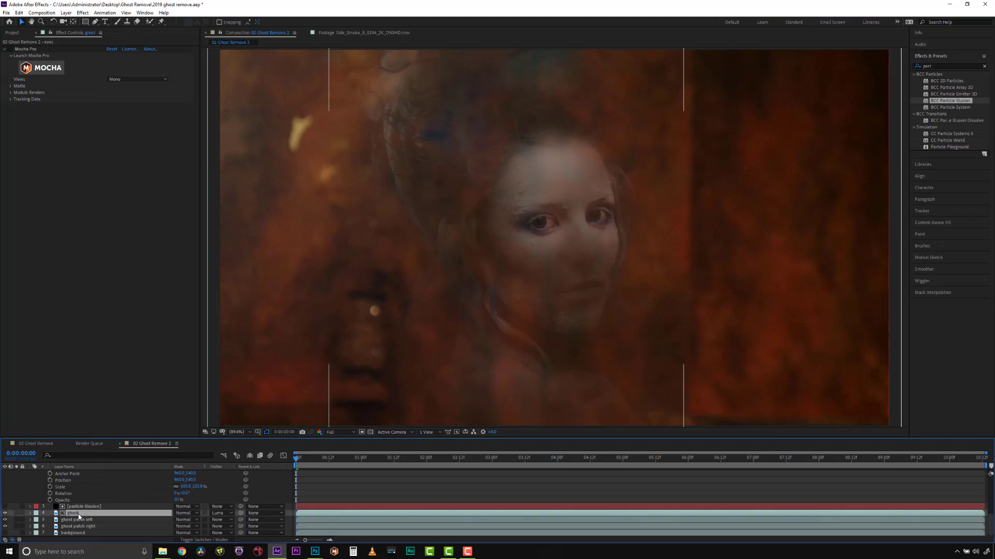
{"action": "left_click", "coordinate": [28, 151]}
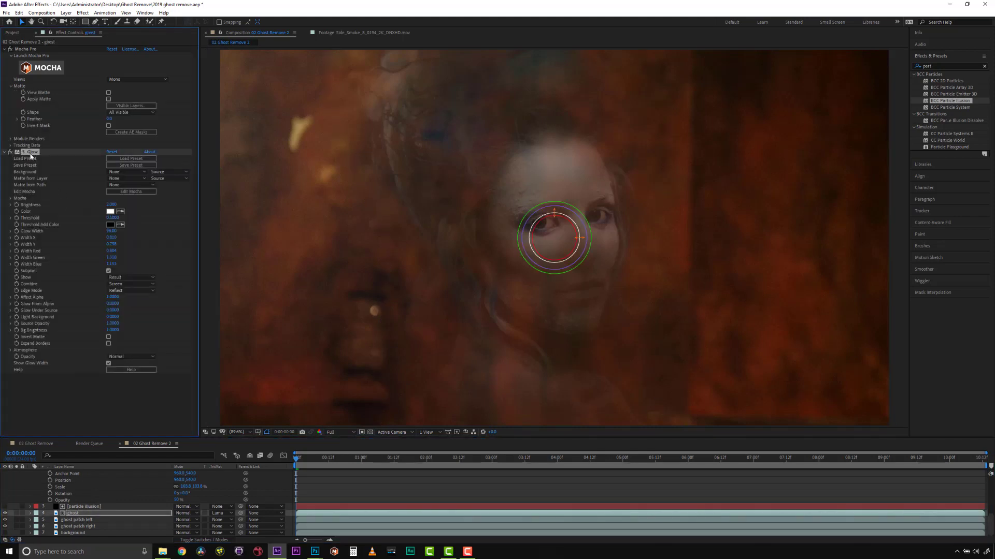
{"action": "scroll", "coordinate": [95, 482], "scroll_direction": "up", "scroll_amount": 3}
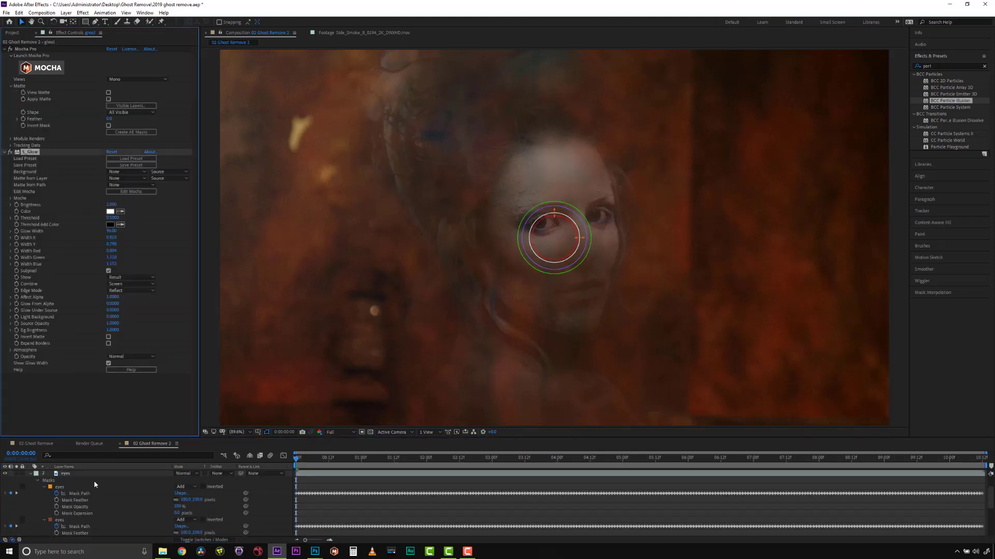
{"action": "left_click", "coordinate": [78, 481]}
{"action": "key", "text": "ctrl+v"}
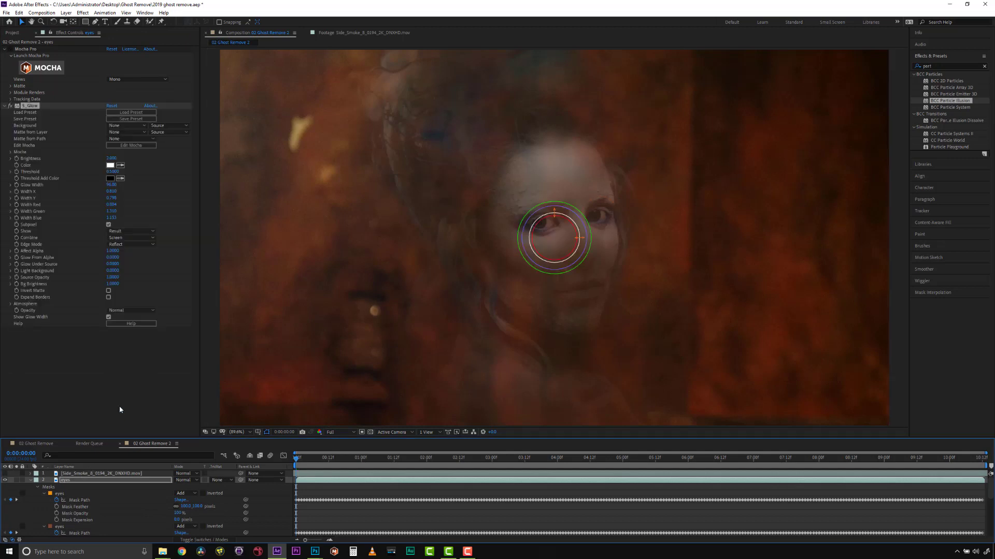
{"action": "left_click", "coordinate": [78, 479]}
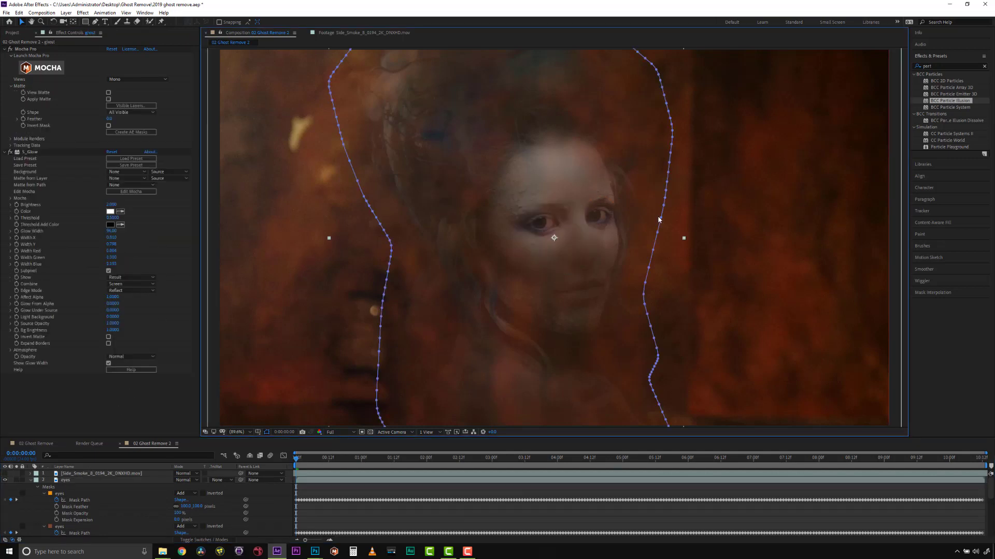